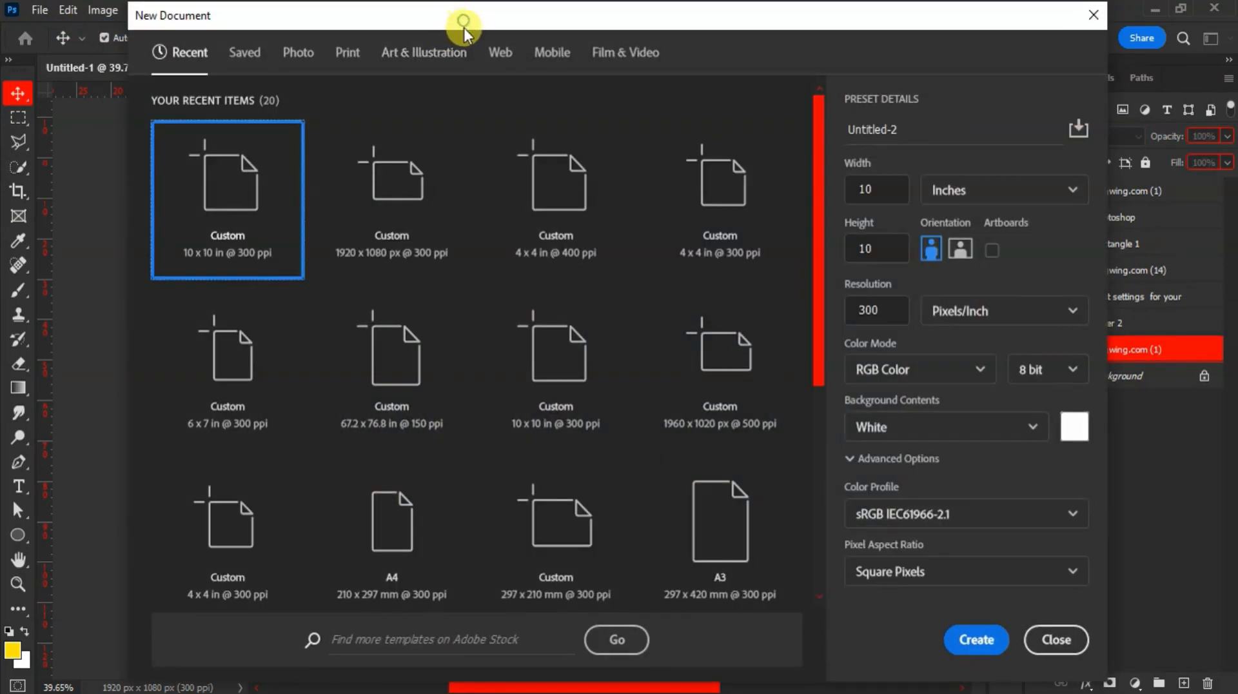
Step: Create a 10 x 10 inch document at 300 pixels/inch in RGB Color with a white background
drag(464, 28, 464, 39)
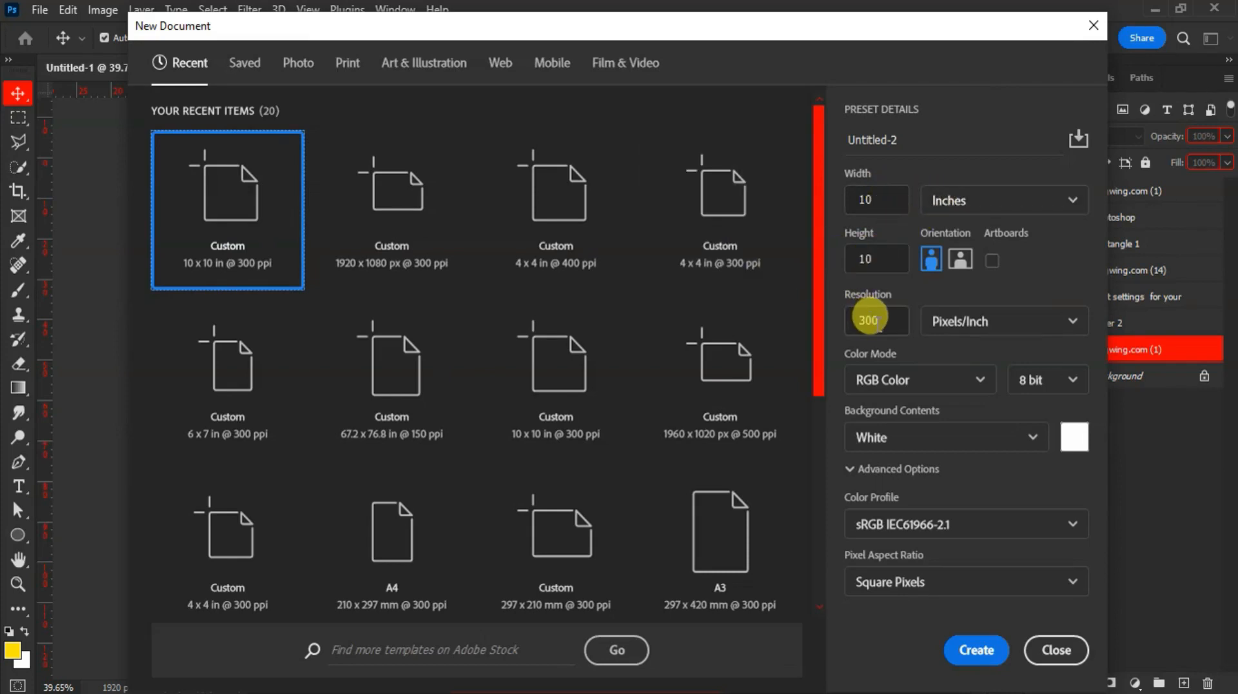
click(976, 651)
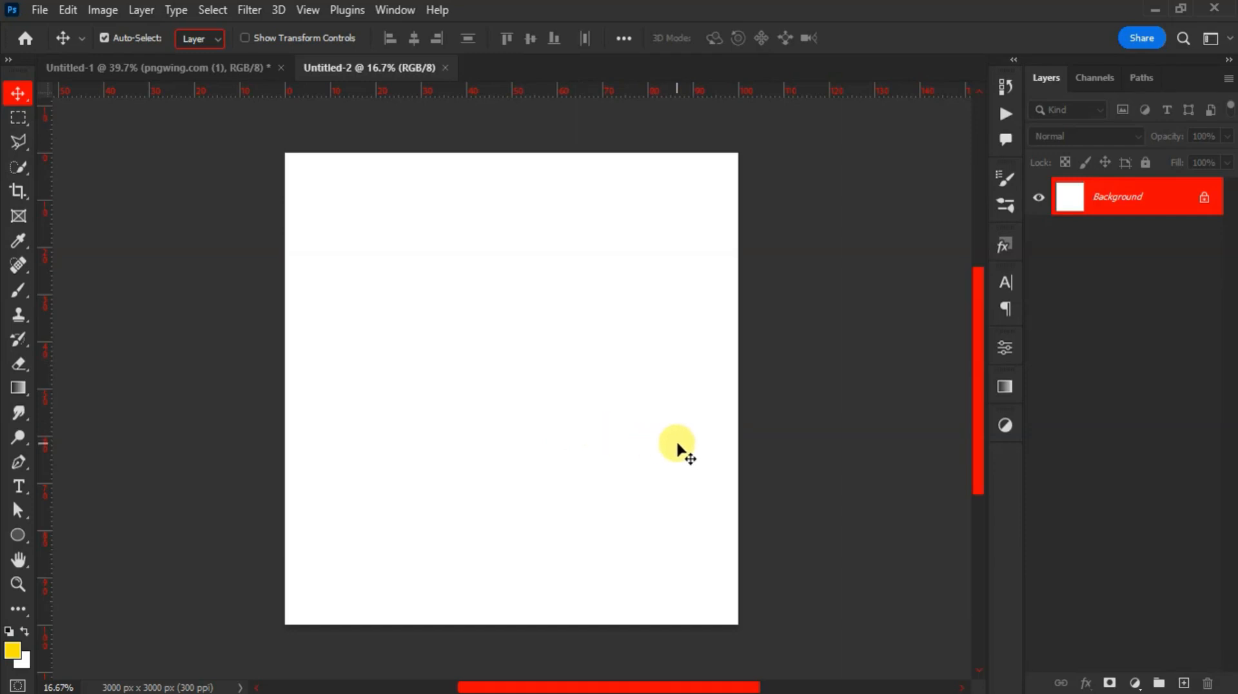
Step: Add a Solid Color fill layer in black above the background
click(1134, 685)
key(Escape)
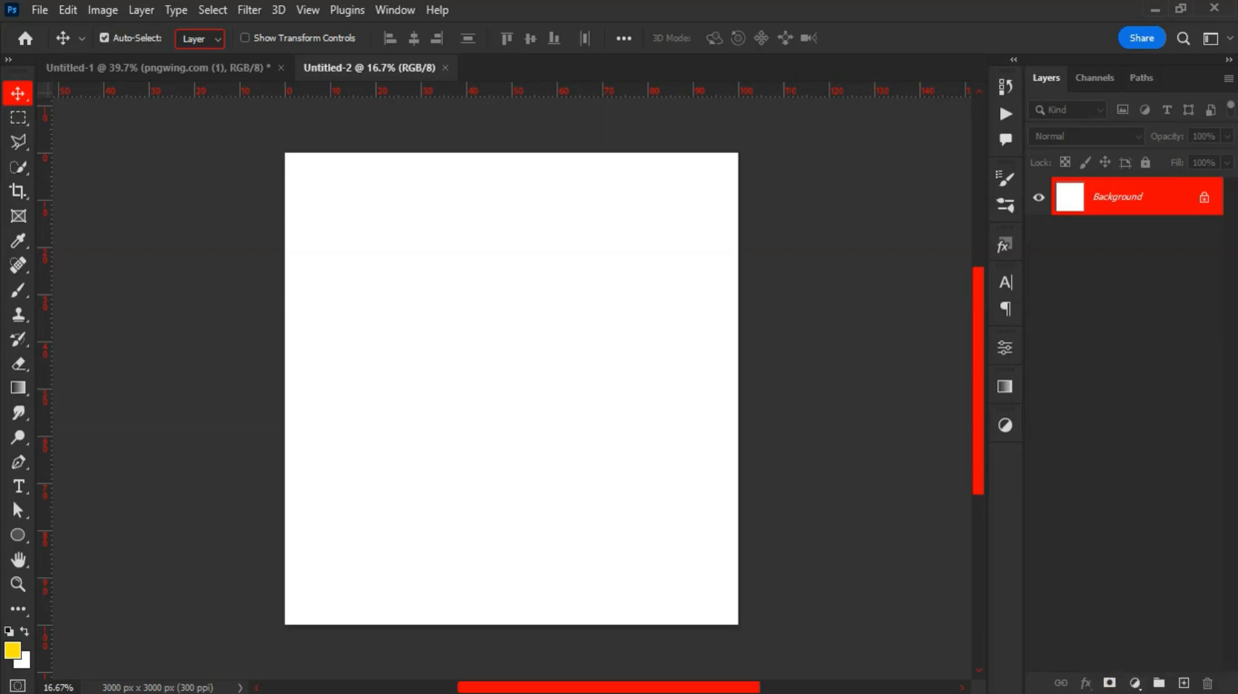
click(1136, 683)
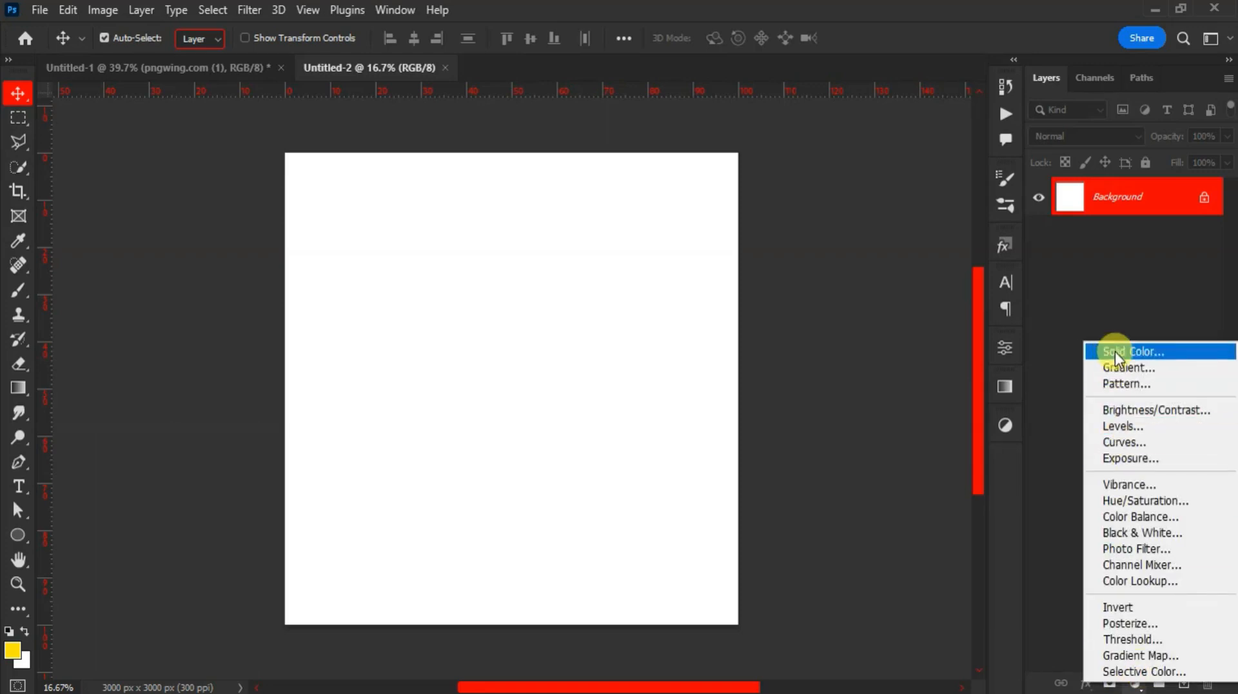
key(Escape)
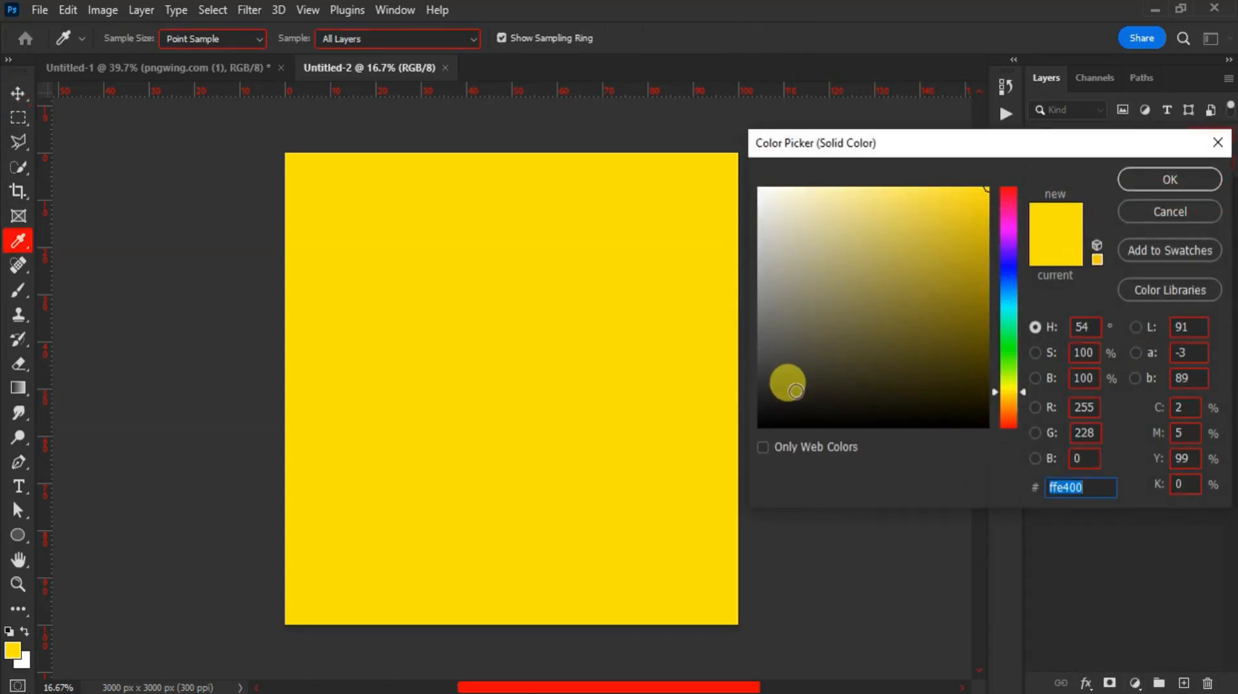
drag(788, 379, 740, 423)
click(1169, 179)
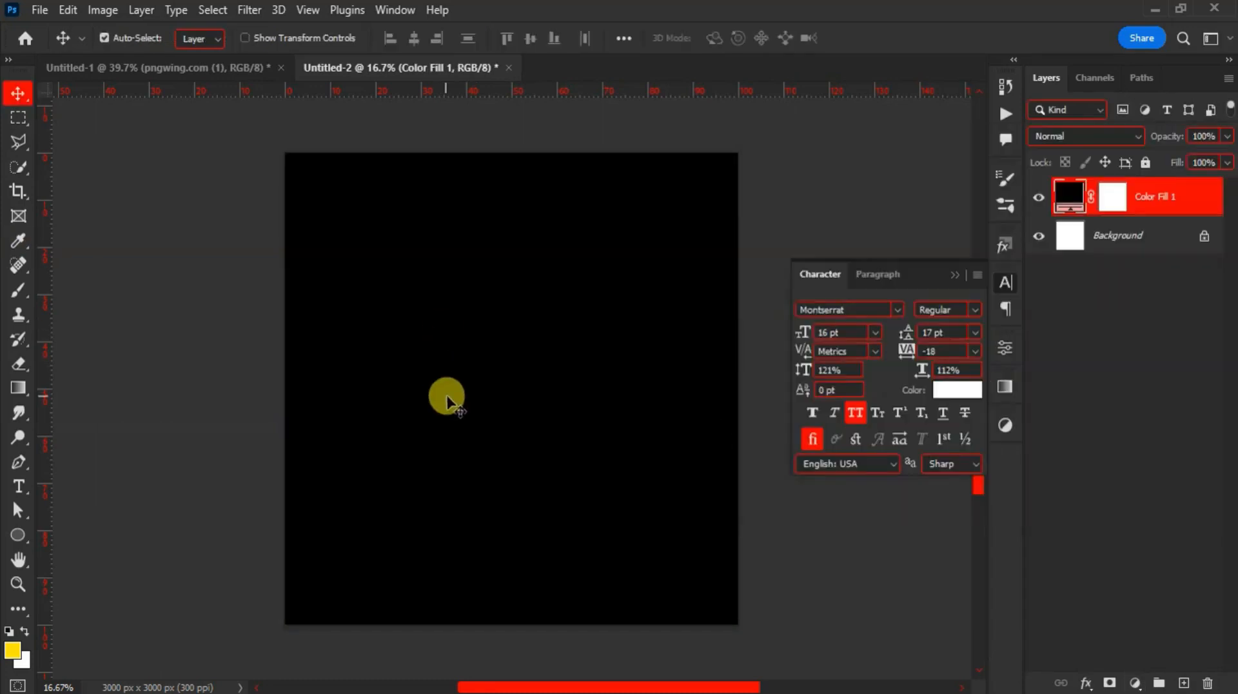
Step: Add a text layer with the letter "P" in Aurora BdCn BT Bold on the upper part of the canvas
key(t)
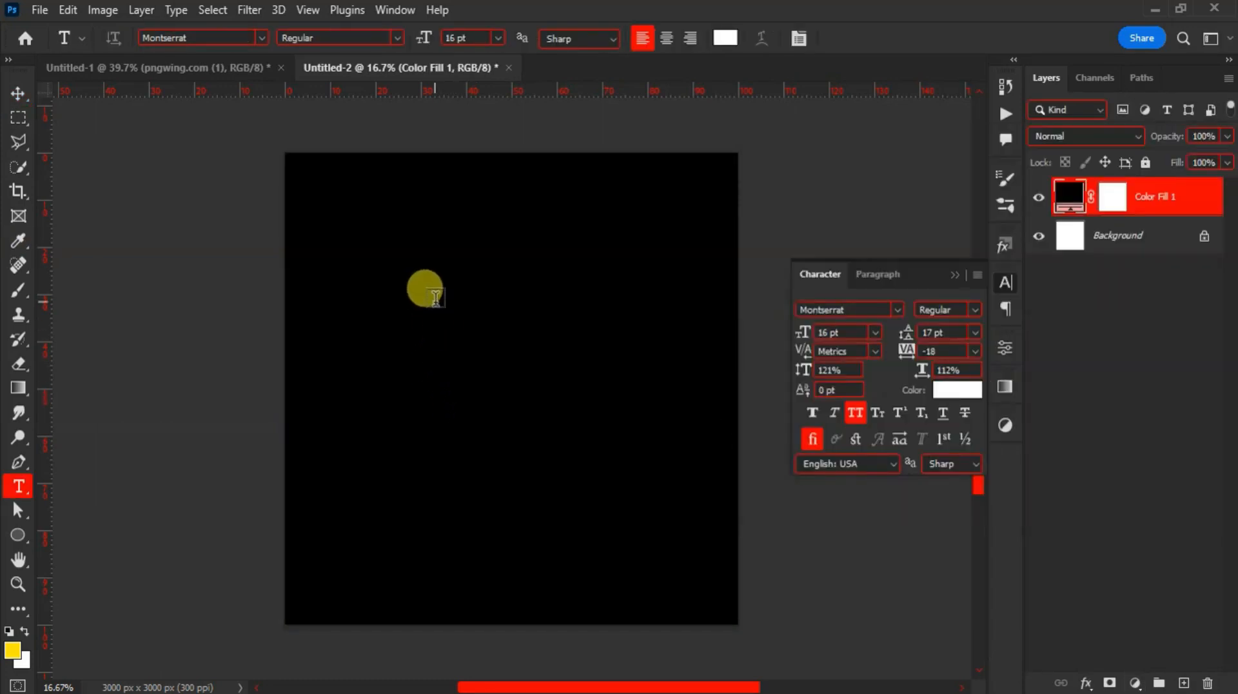
click(396, 308)
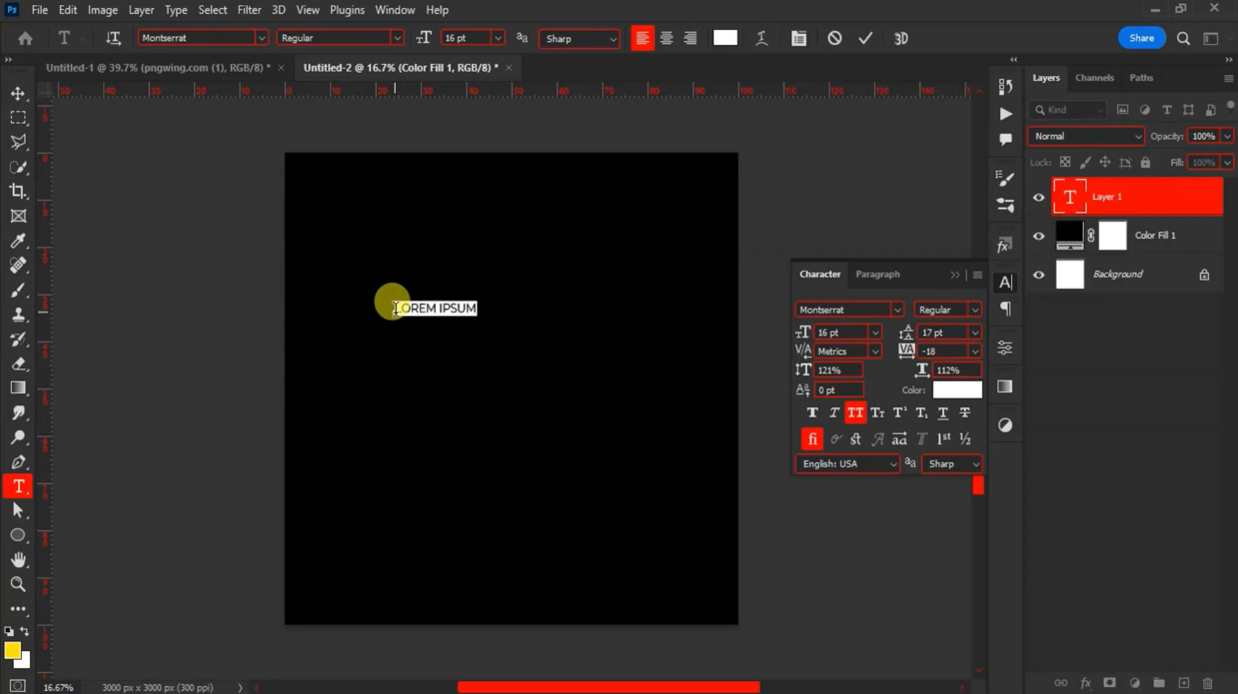
click(262, 37)
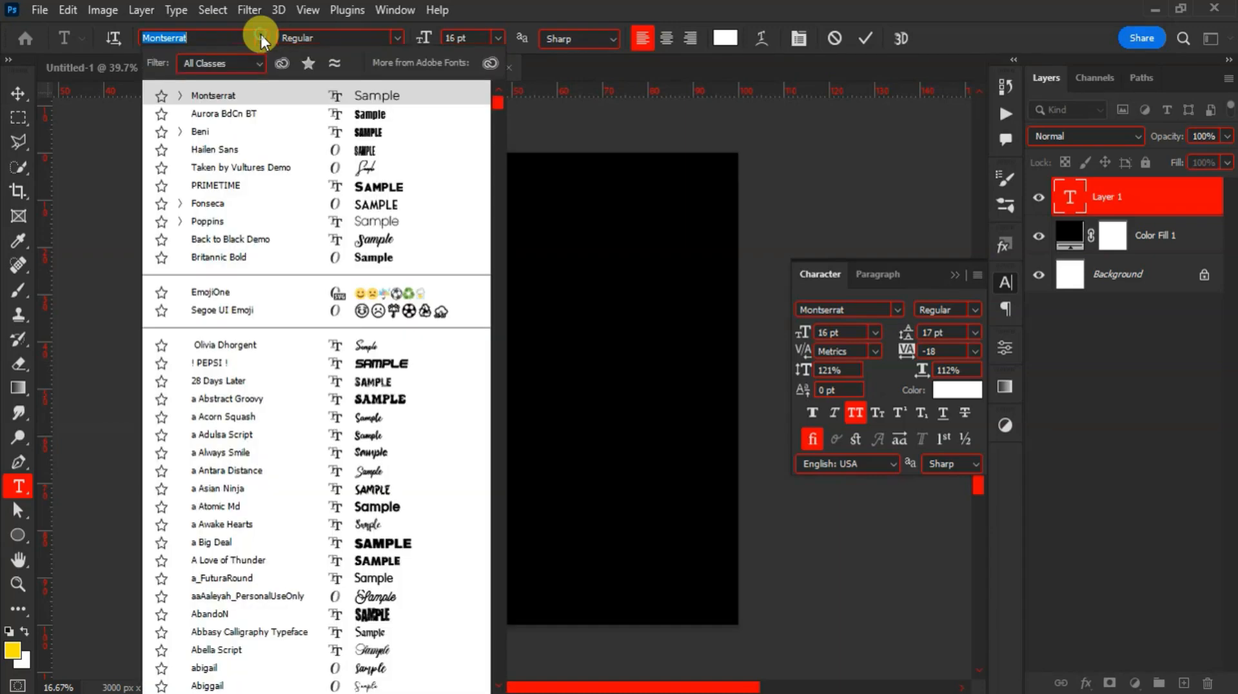
click(234, 116)
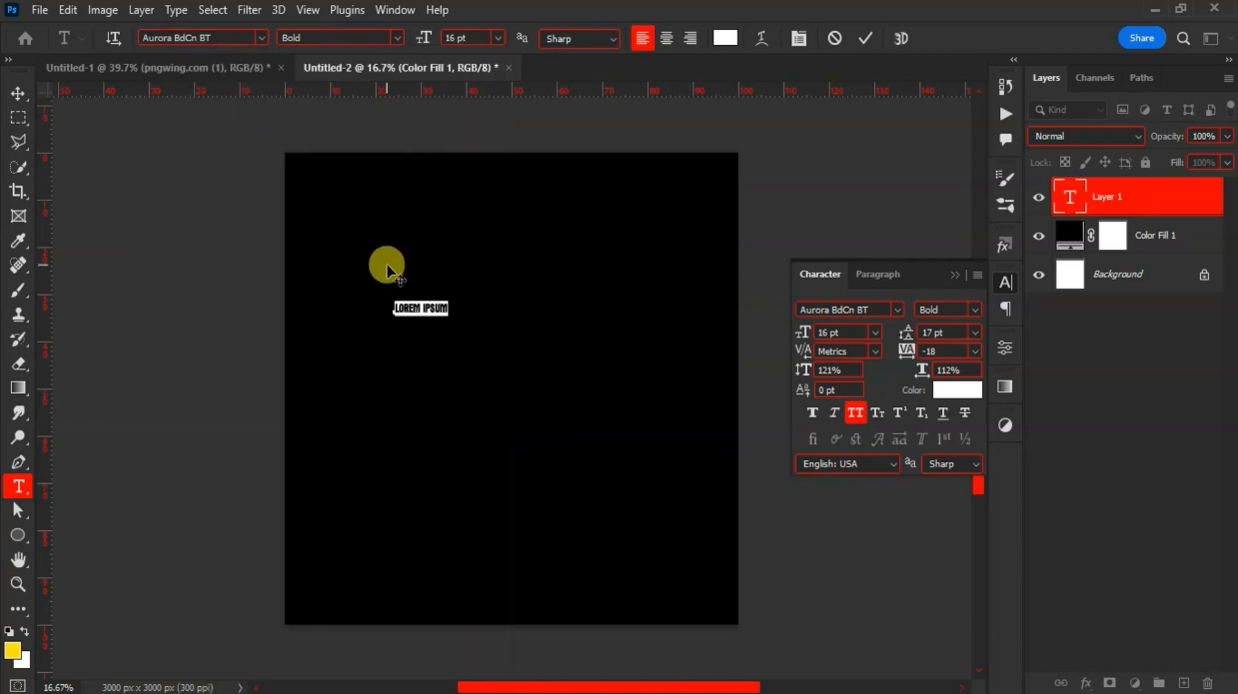
key(ctrl+a)
text(P)
click(794, 98)
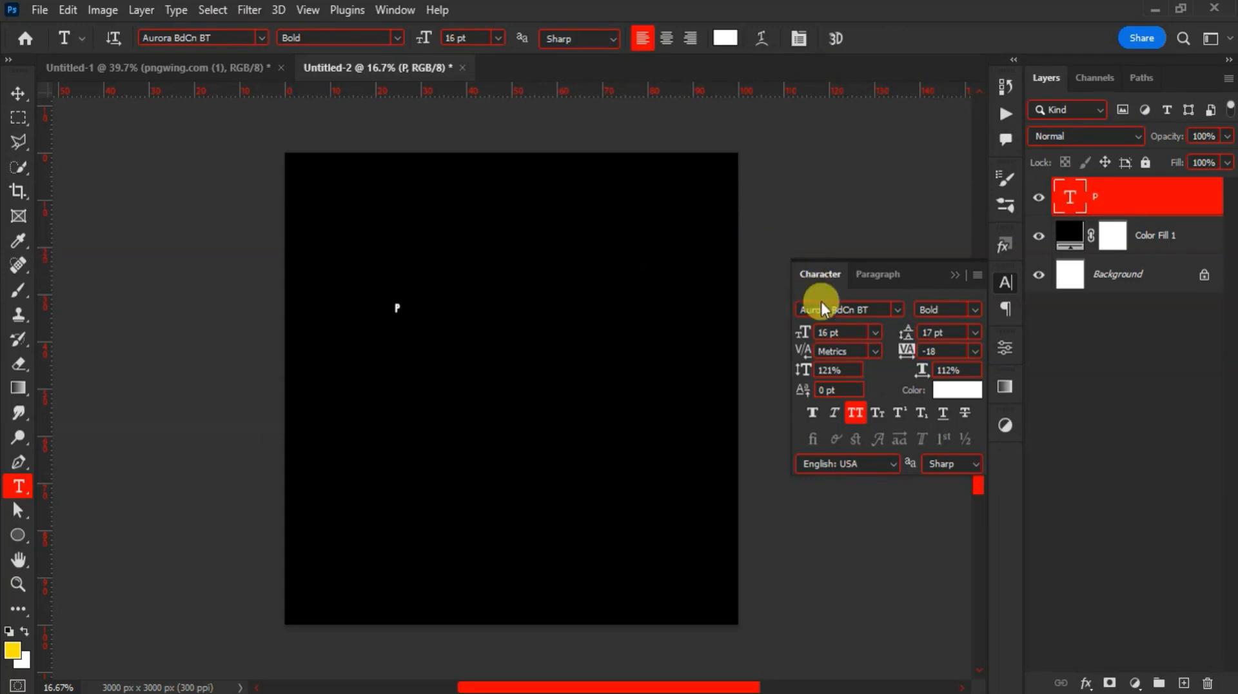
Step: Enlarge the letter P to about 386 pt and place it just right of the canvas centre
drag(799, 332, 838, 323)
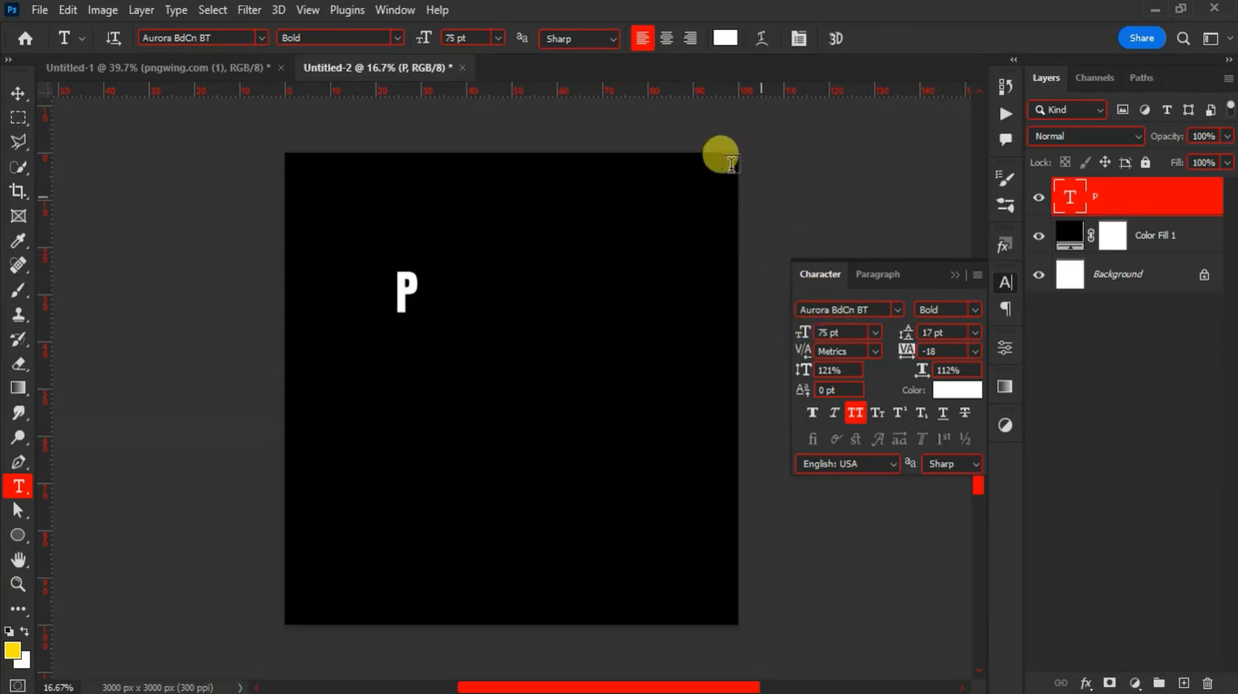
key(ctrl+t)
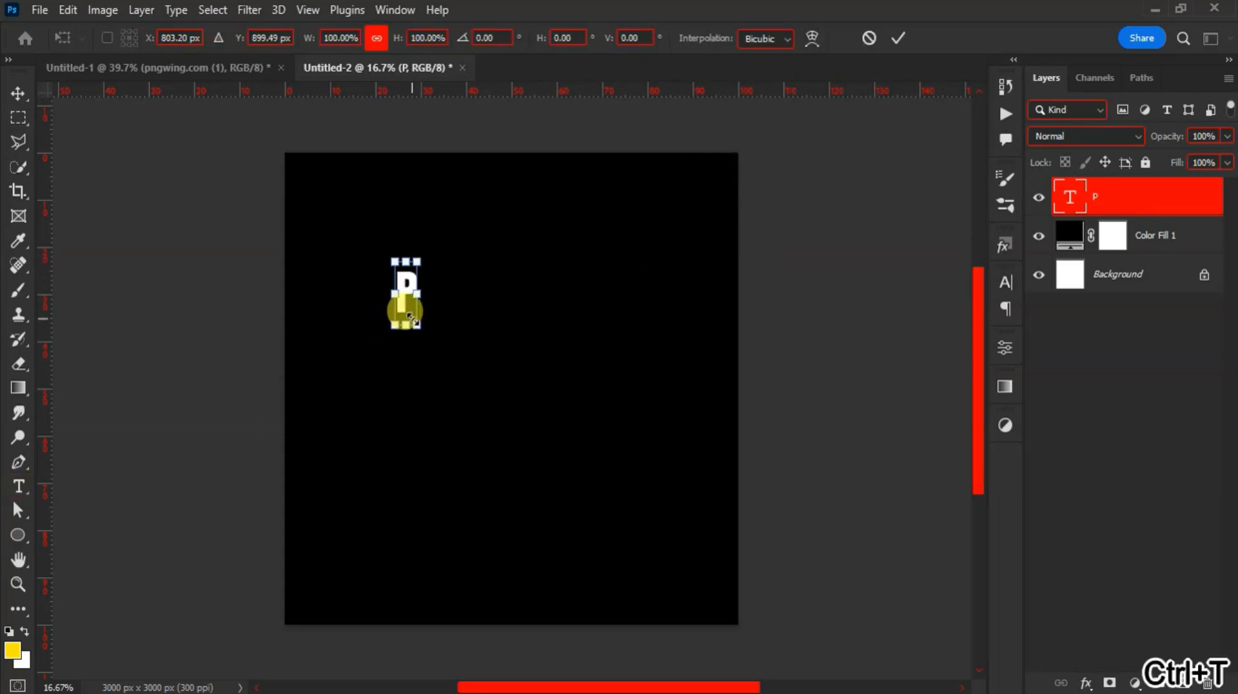
drag(416, 317, 593, 547)
drag(486, 393, 606, 329)
key(Return)
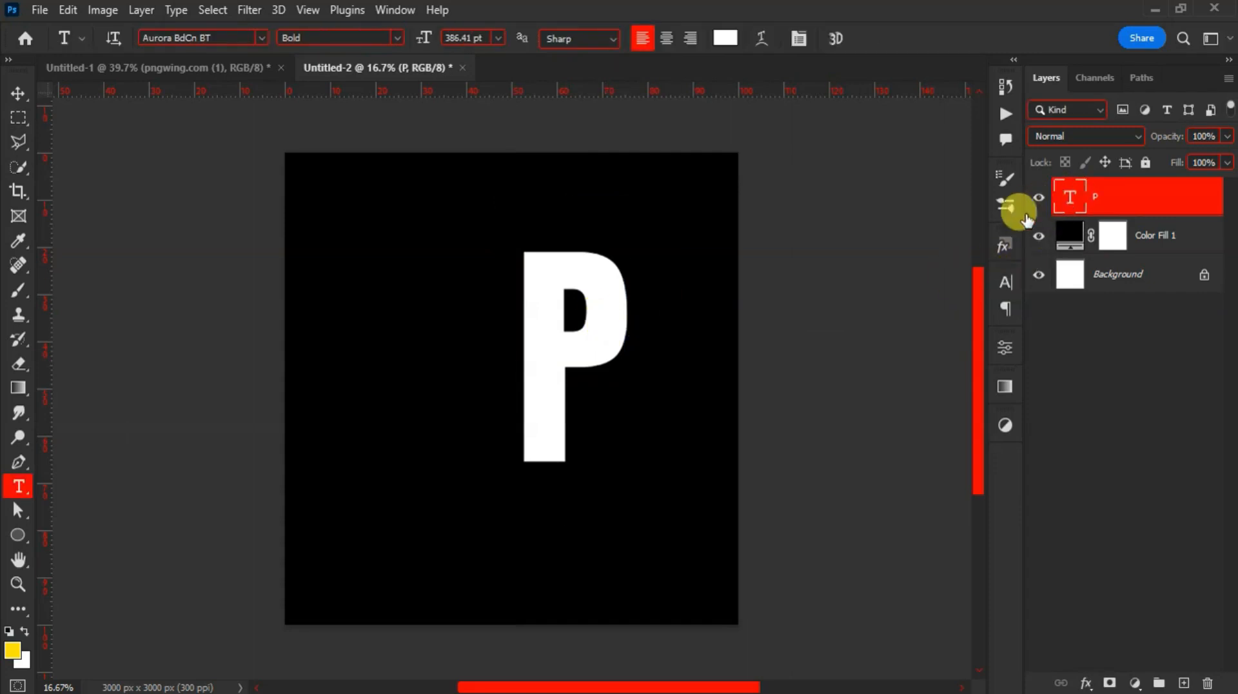
Step: Change the text color of the letter P to yellow
click(1004, 299)
click(948, 387)
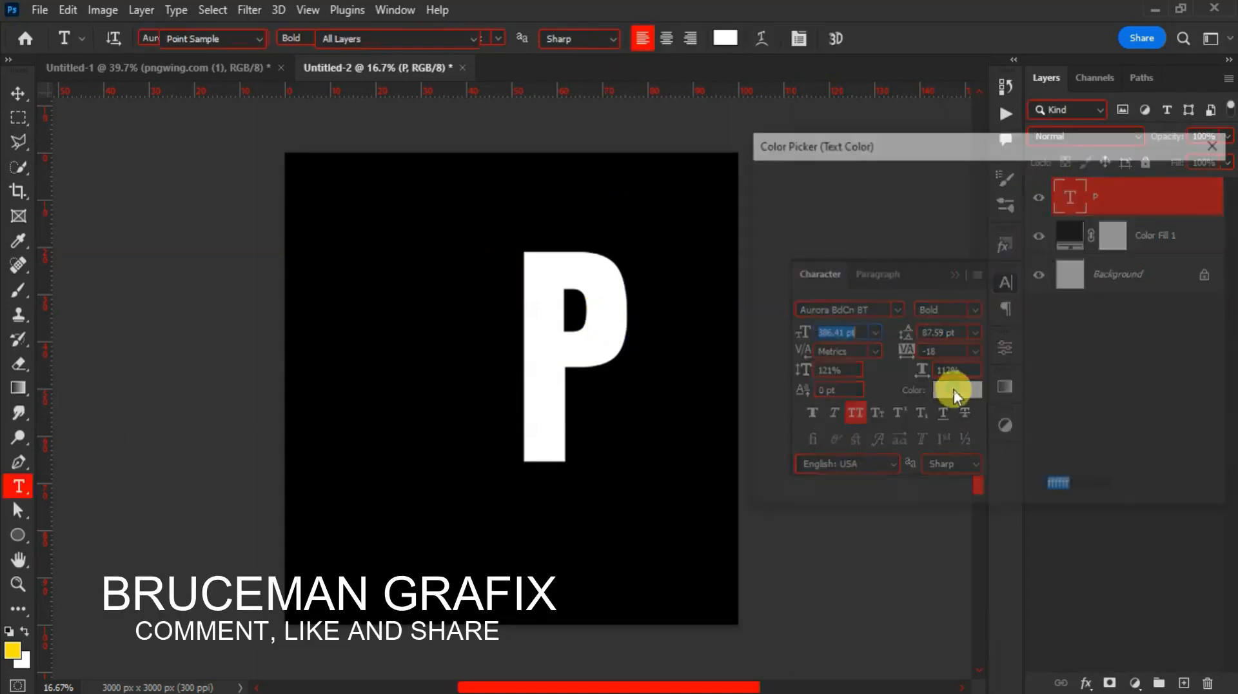
click(953, 389)
click(1003, 391)
mouse_move(940, 271)
mouse_down()
mouse_move(993, 143)
mouse_move(1031, 109)
mouse_up()
click(1154, 178)
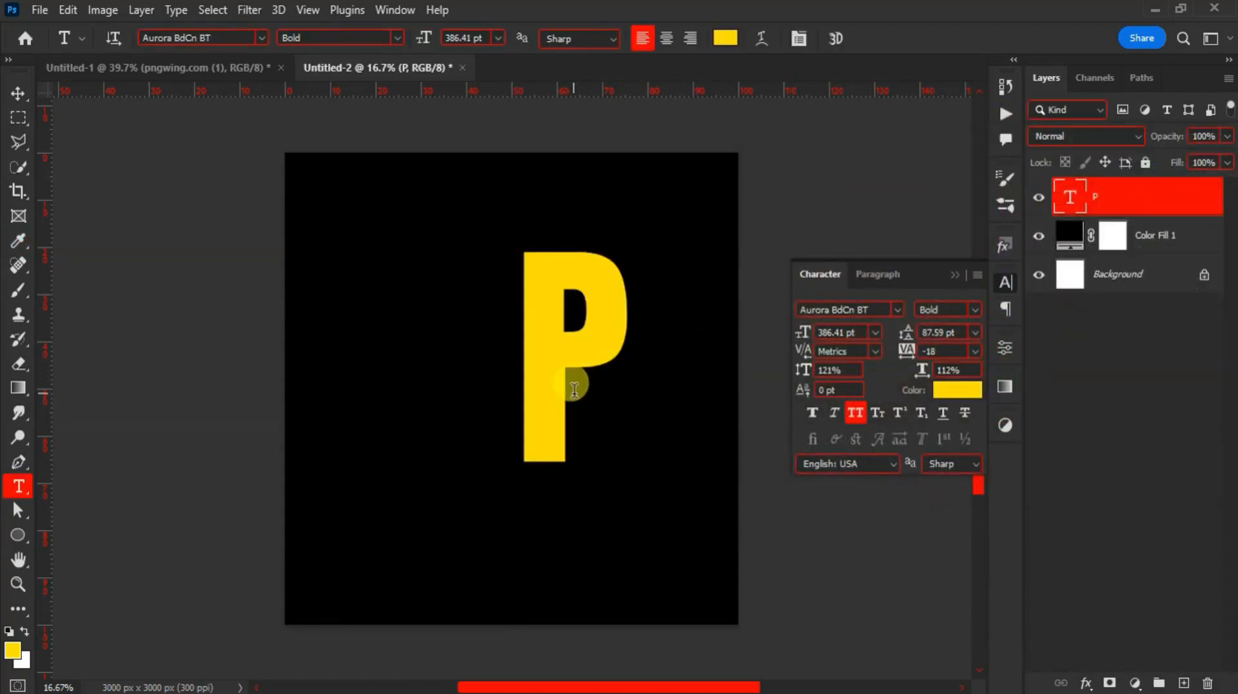
Step: Convert the P text layer to a shape and move it slightly up and to the right
key(v)
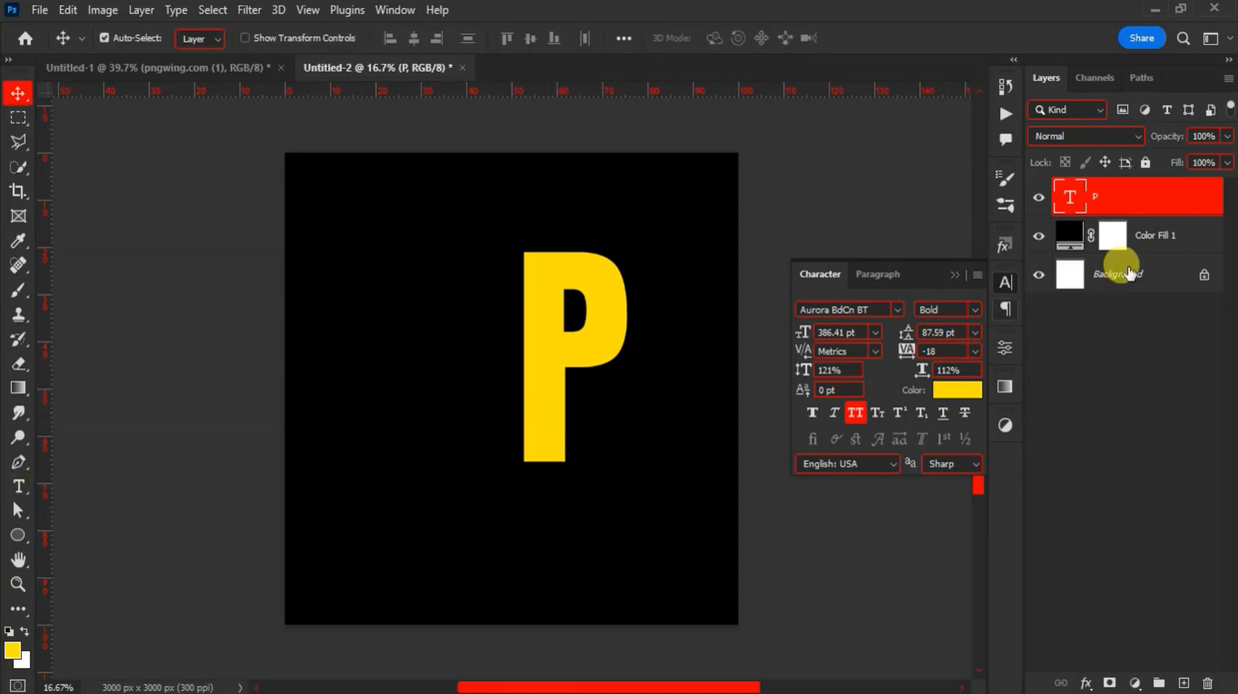
right_click(1206, 201)
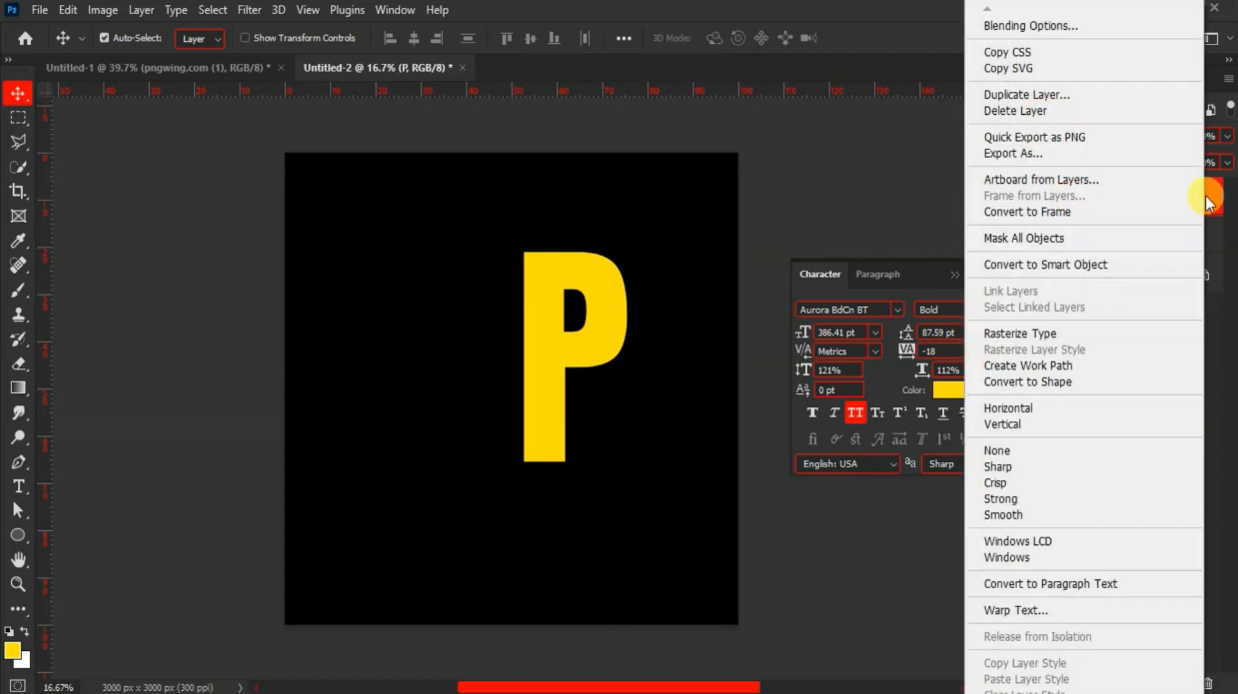
click(1027, 381)
drag(581, 359, 589, 343)
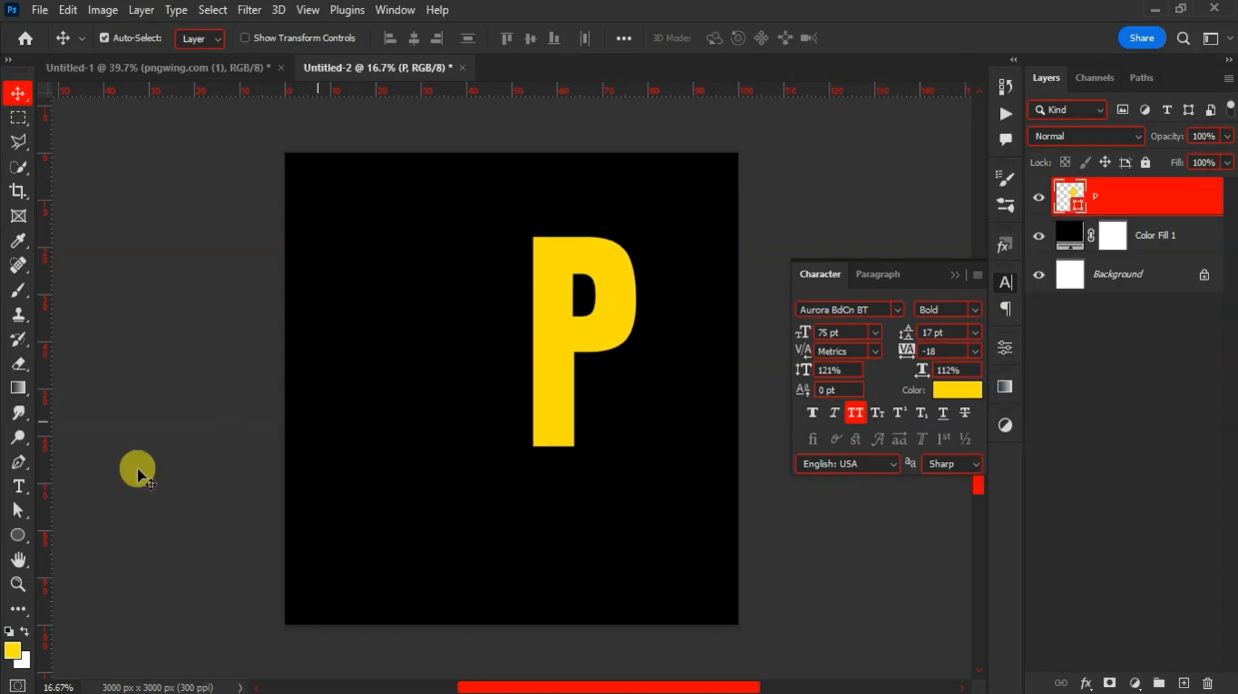
Step: Lengthen the P's stem by moving its two bottom anchor points down until the shape is about 1607 px high
click(15, 508)
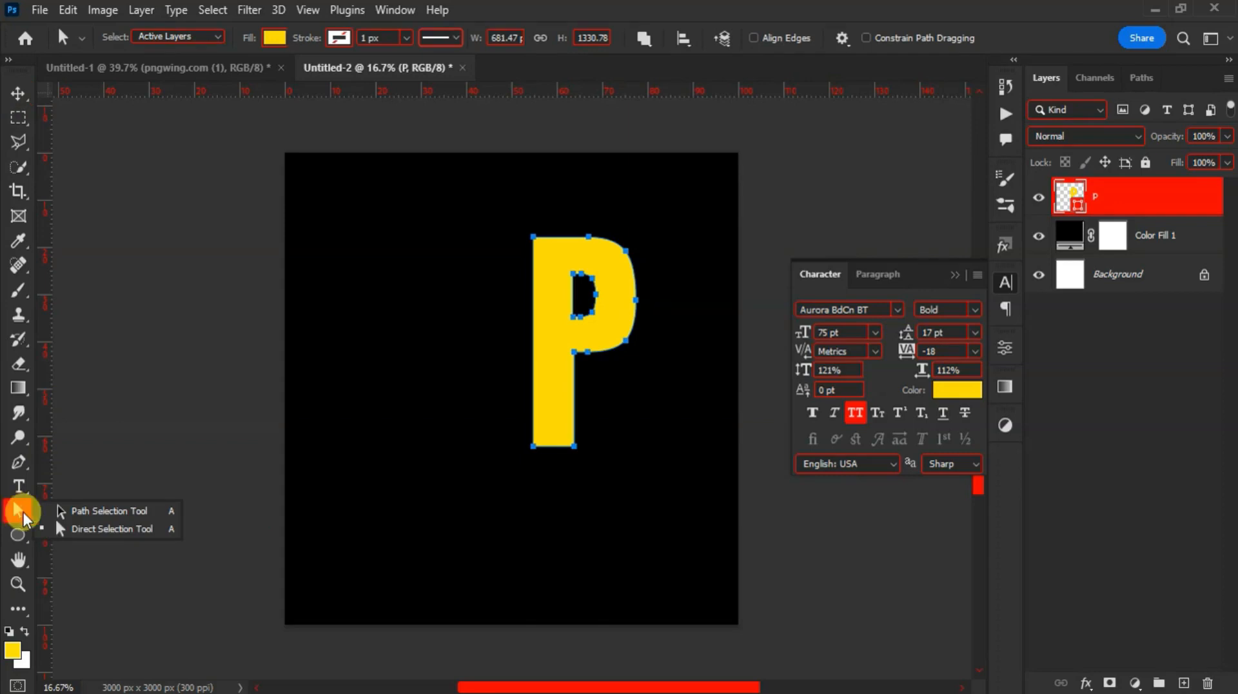
click(109, 528)
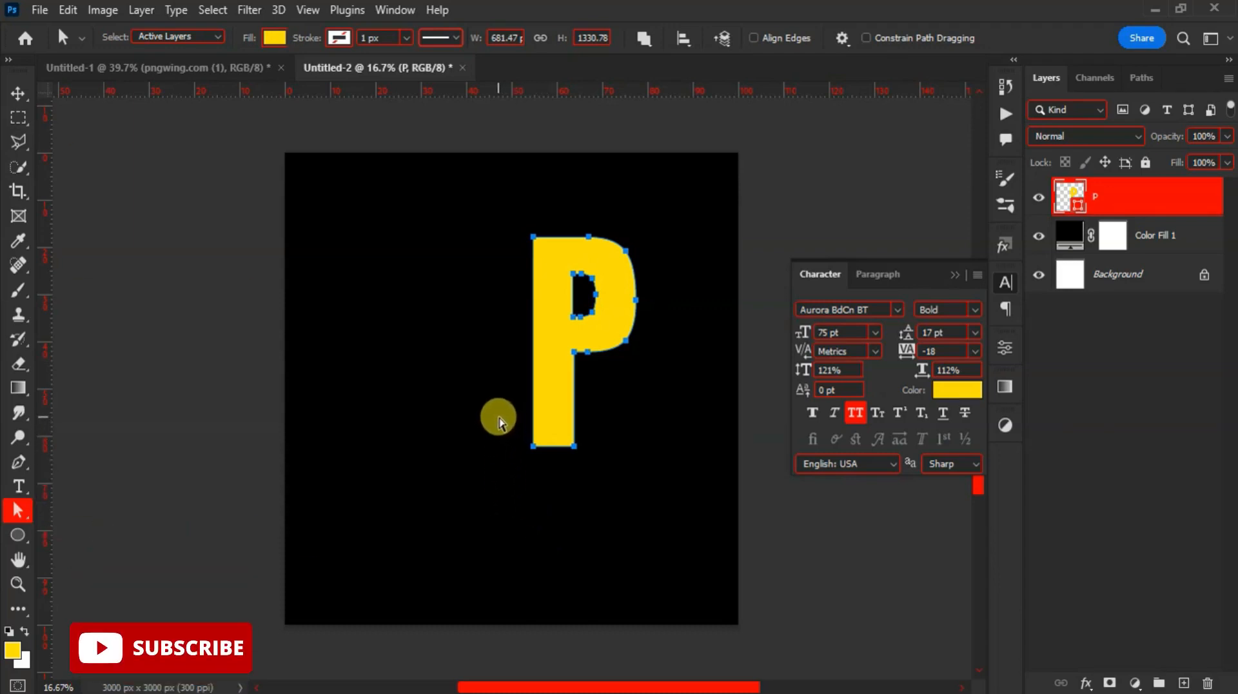
drag(498, 419, 618, 477)
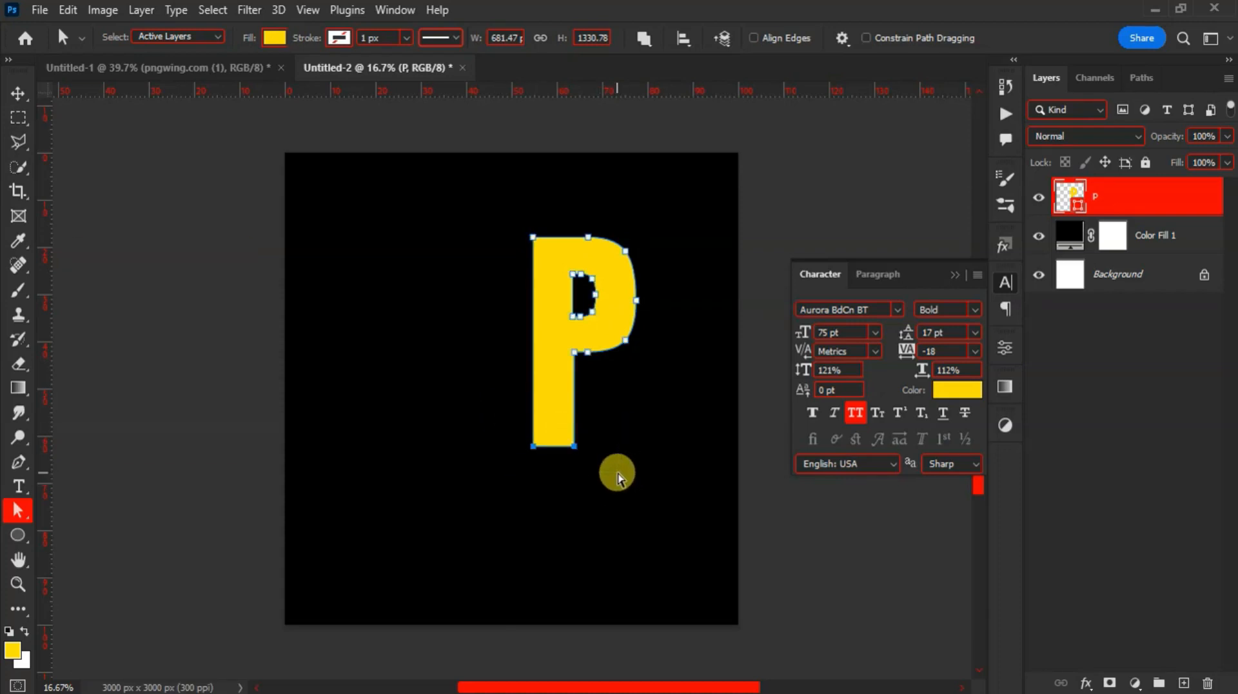
key(Down)
key(Down)
key(Down)
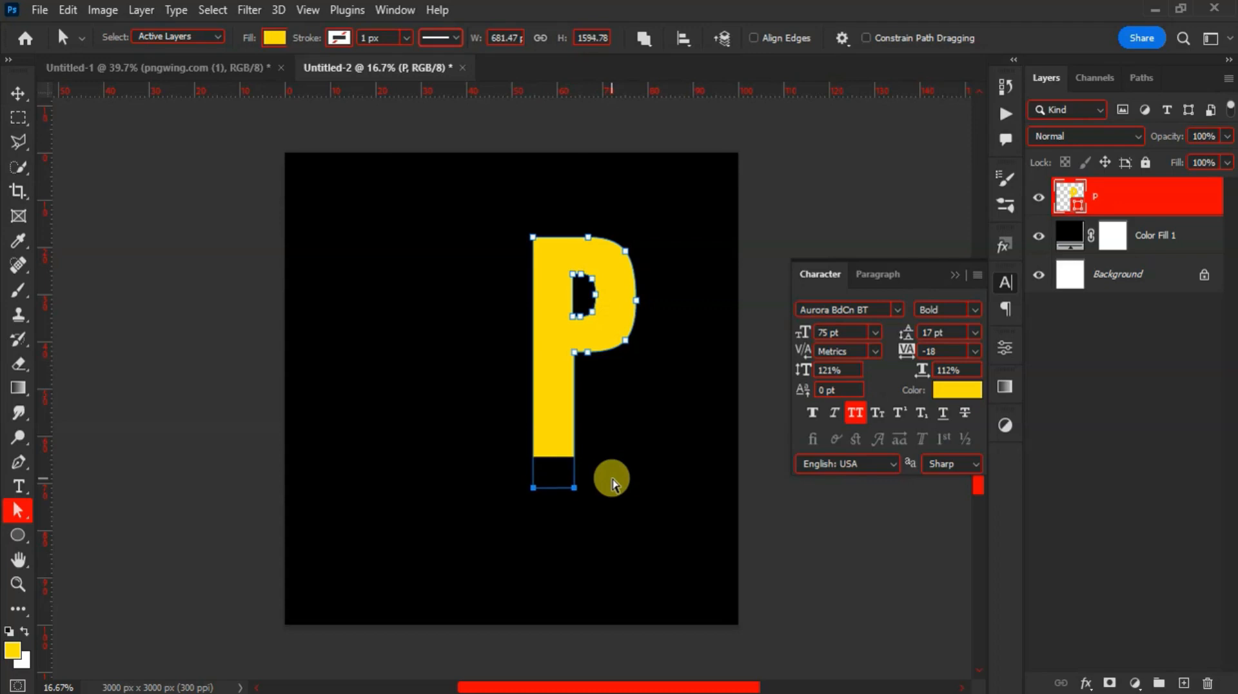
key(Down)
key(Down)
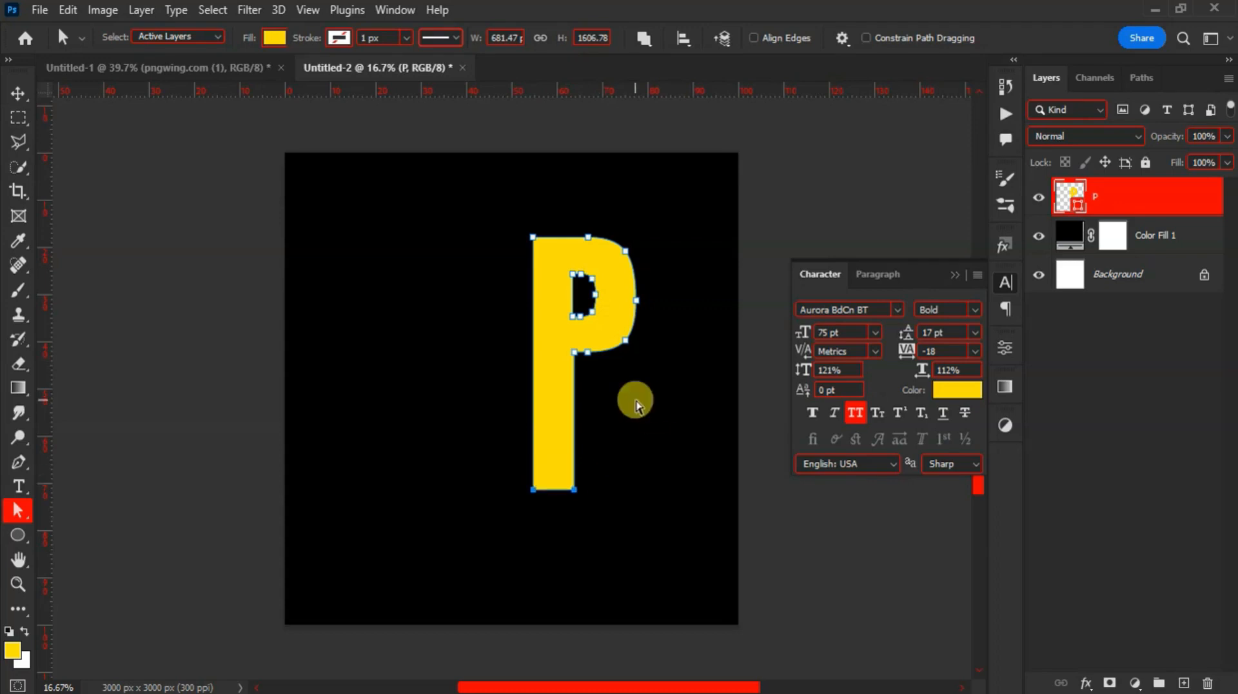
Step: Move the lengthened P down and slightly left on the canvas
key(v)
click(637, 403)
drag(566, 335, 566, 401)
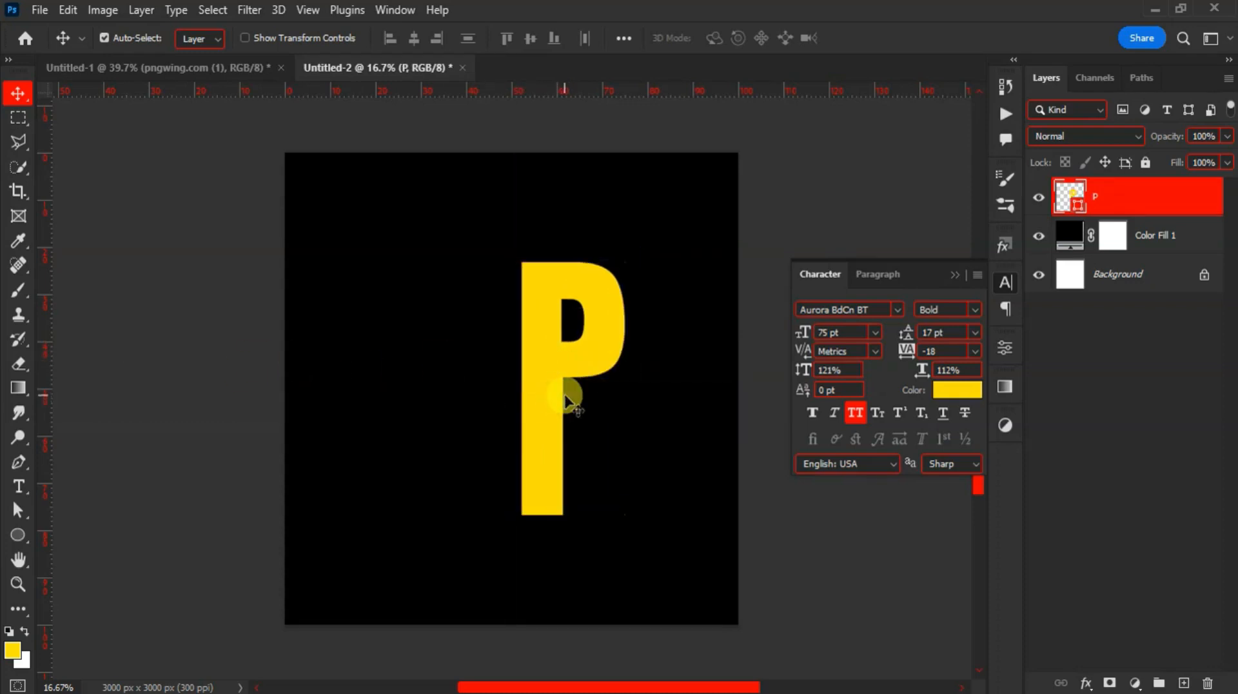
Step: Add a yellow letter "U" in PRIMETIME Regular at 75 pt to the left of the P
click(498, 424)
key(t)
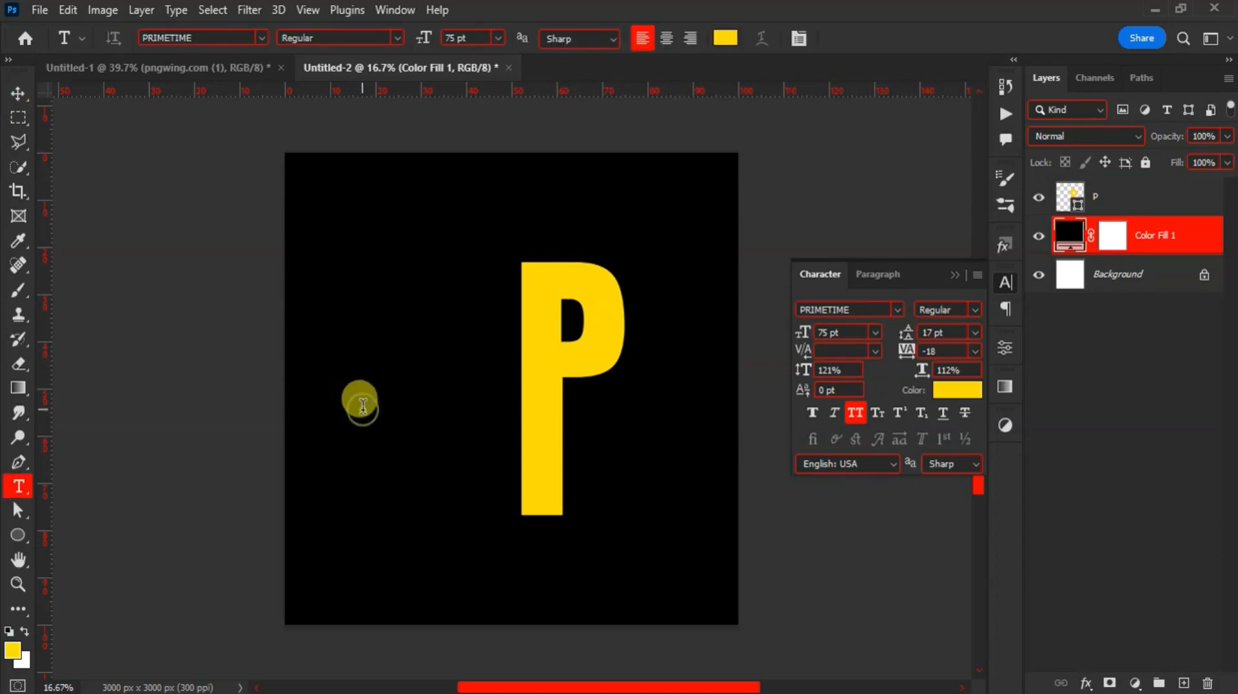
click(360, 403)
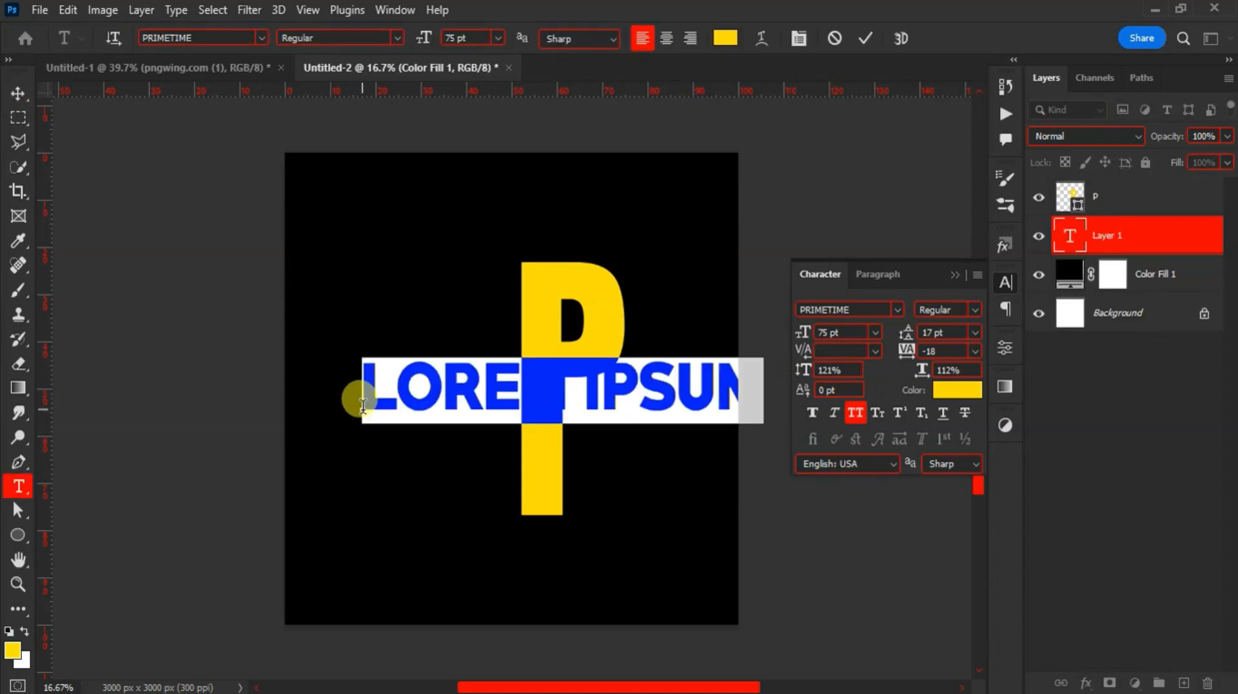
text(U)
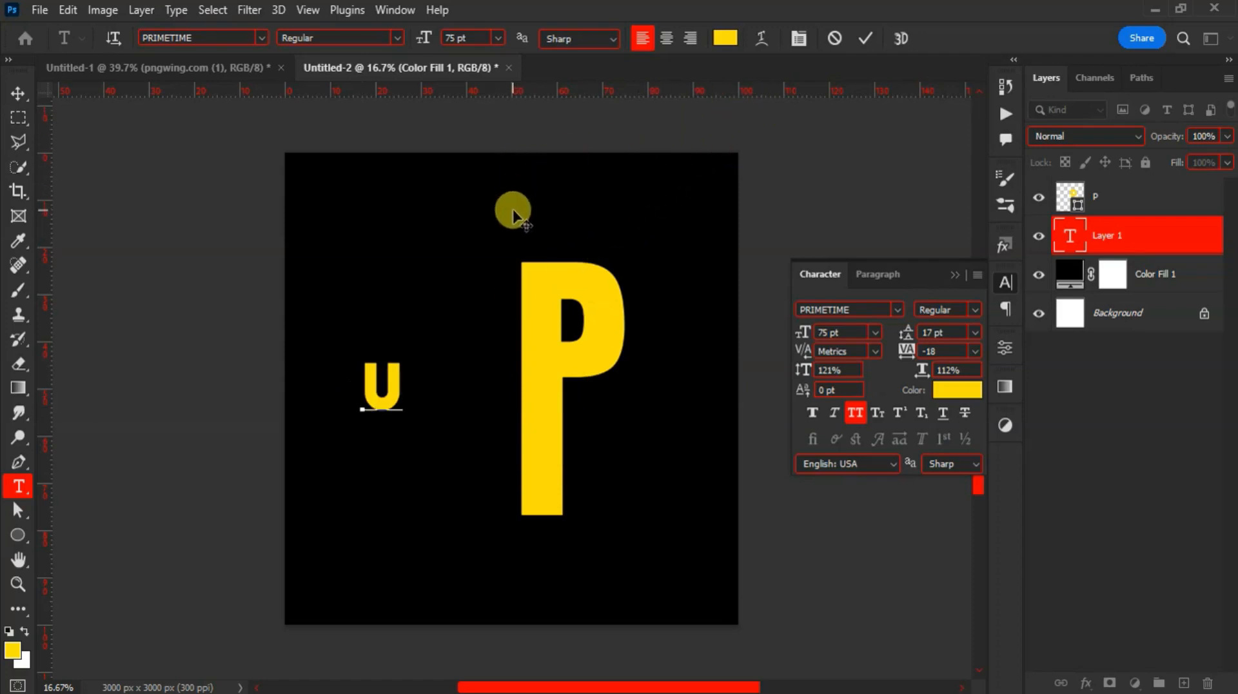
click(864, 38)
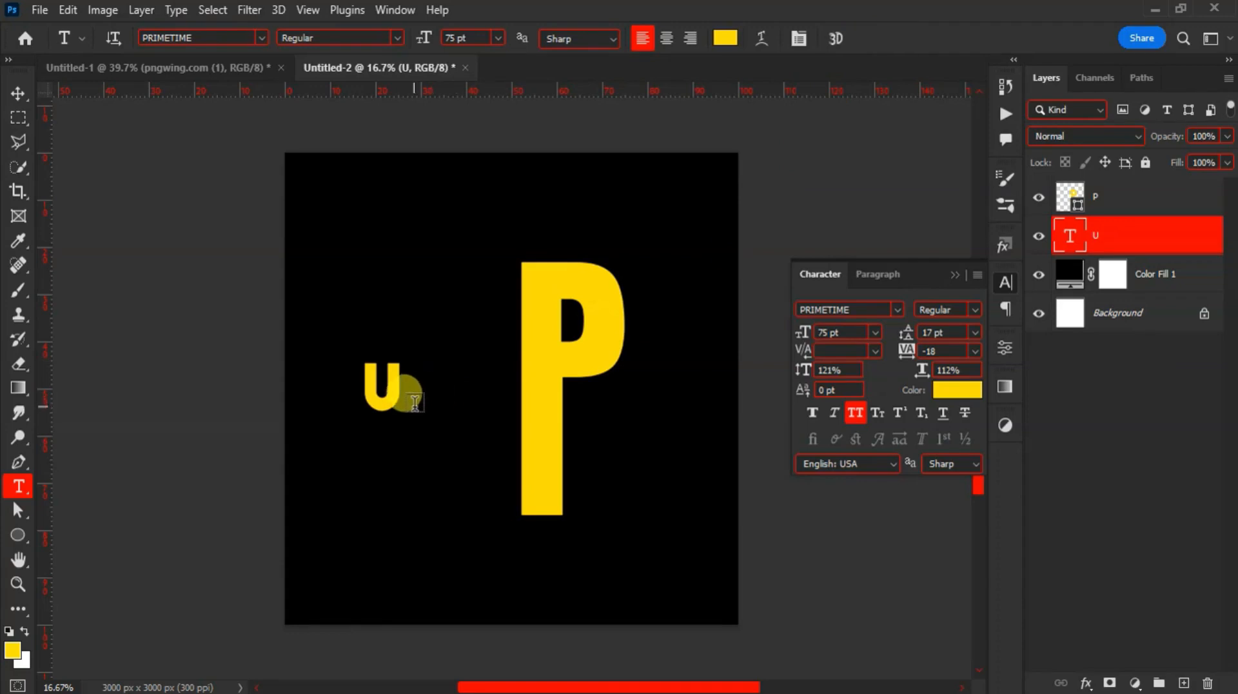
Step: Place the U beside the base of the P's stem and scale it to about 155% width and 114% height
key(v)
drag(387, 407, 493, 508)
key(ctrl+t)
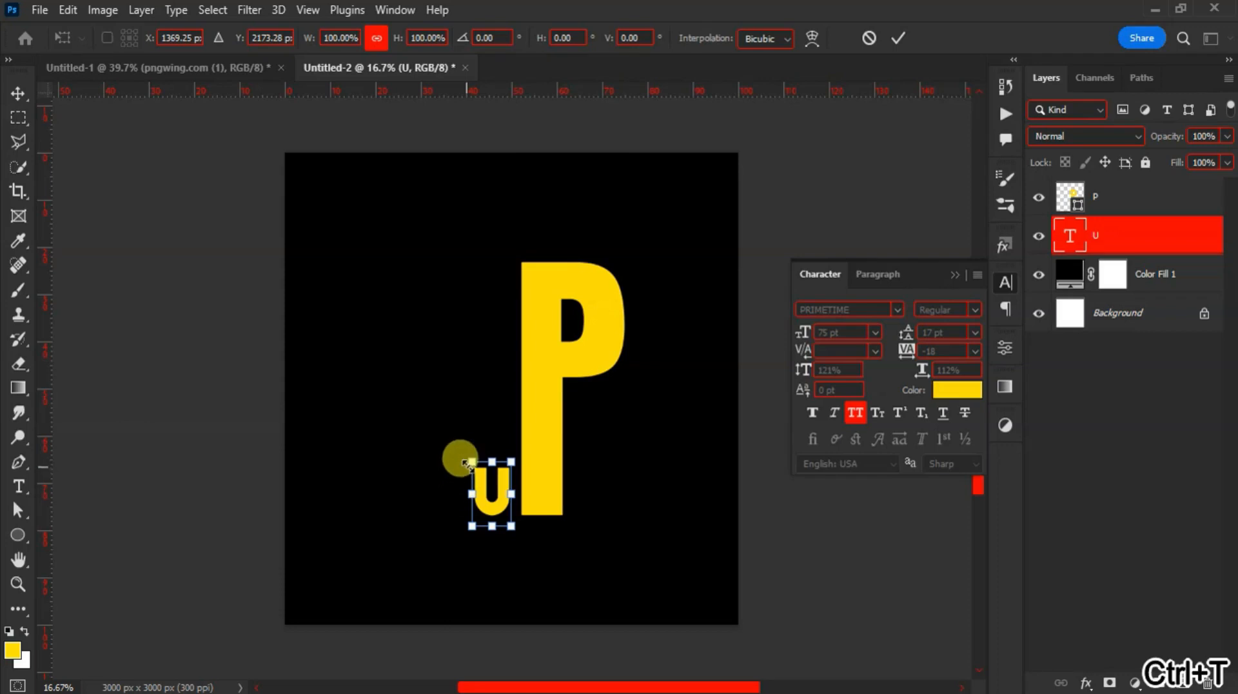
drag(468, 464, 442, 444)
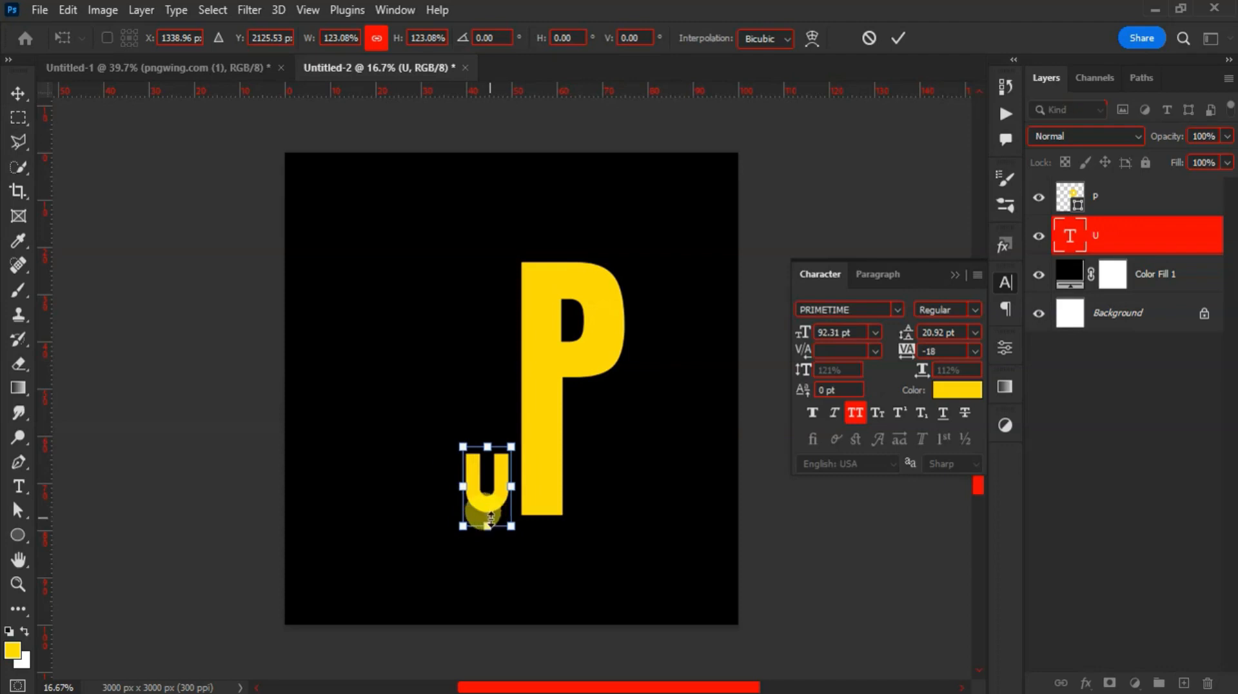
mouse_move(468, 493)
mouse_down()
mouse_move(459, 485)
mouse_move(469, 497)
mouse_move(453, 497)
mouse_up()
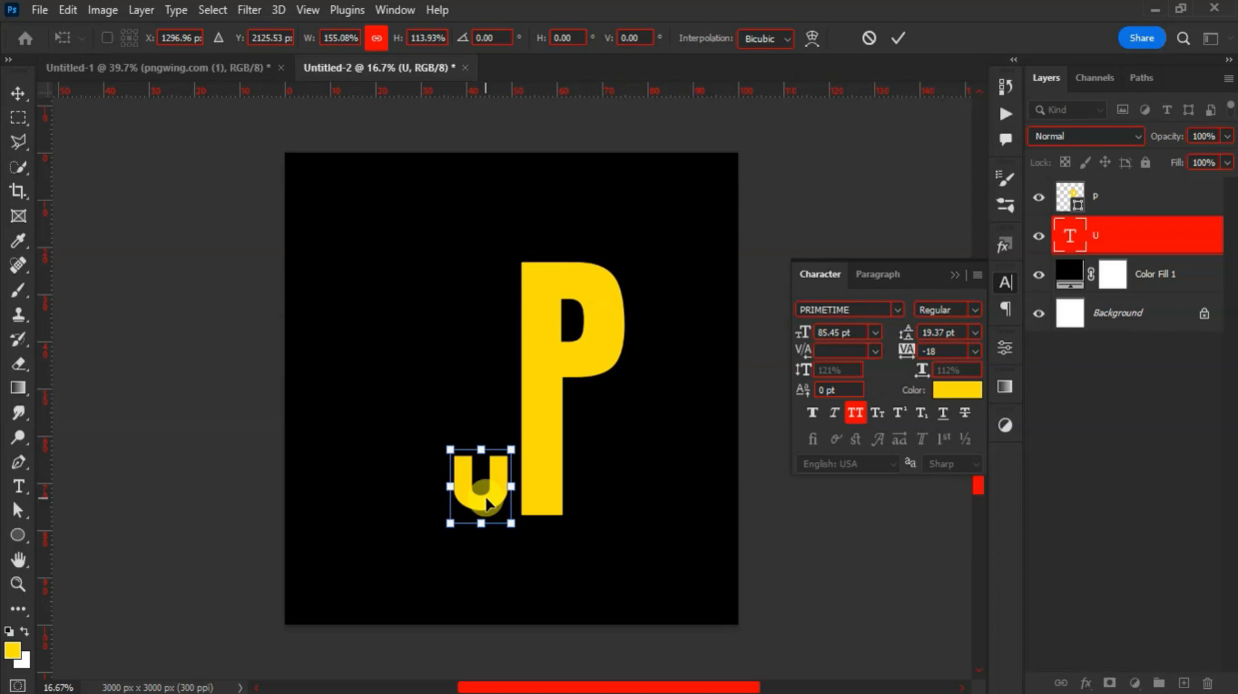
key(Return)
Step: Place a horizontal guide along the base of the letters and stretch the U upward to about 109 pt
drag(356, 87, 361, 518)
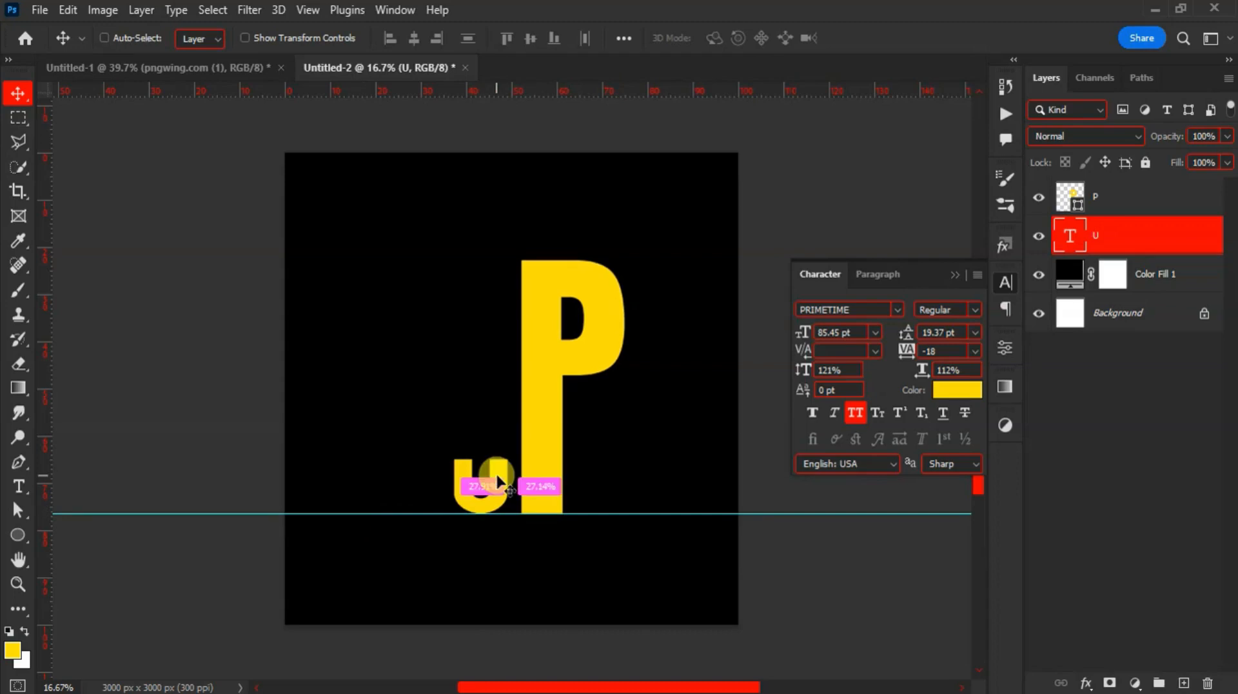
key(ctrl+t)
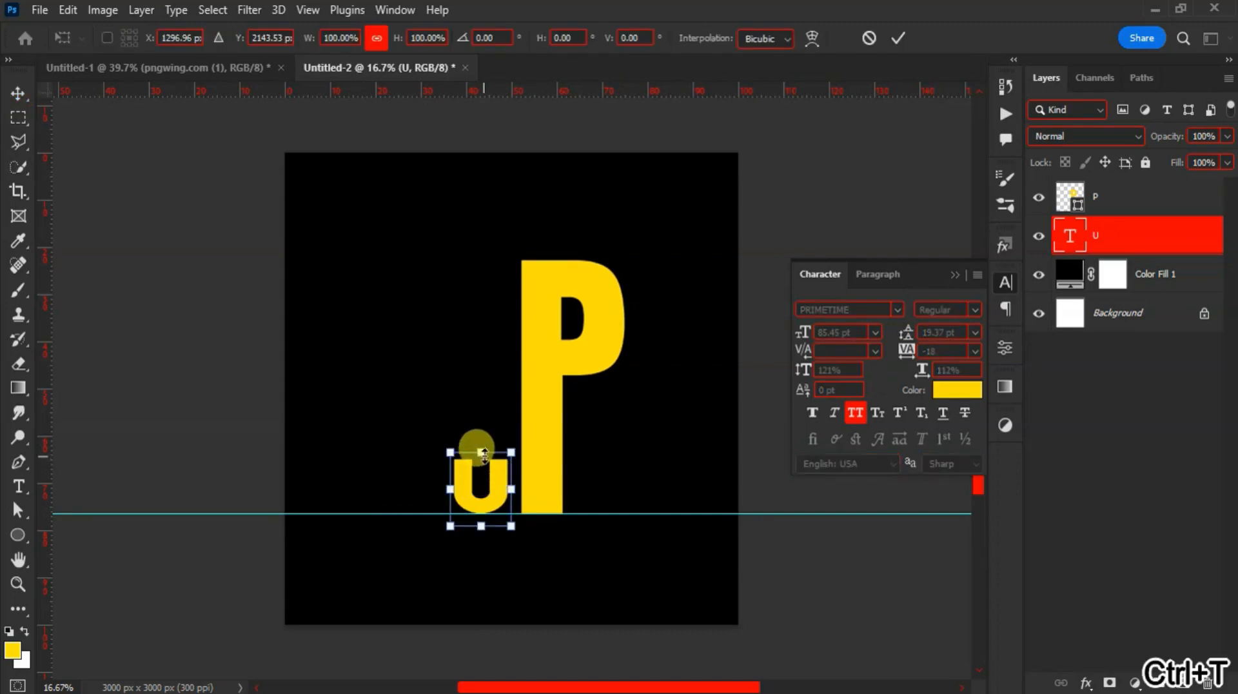
drag(483, 448, 479, 428)
double_click(491, 468)
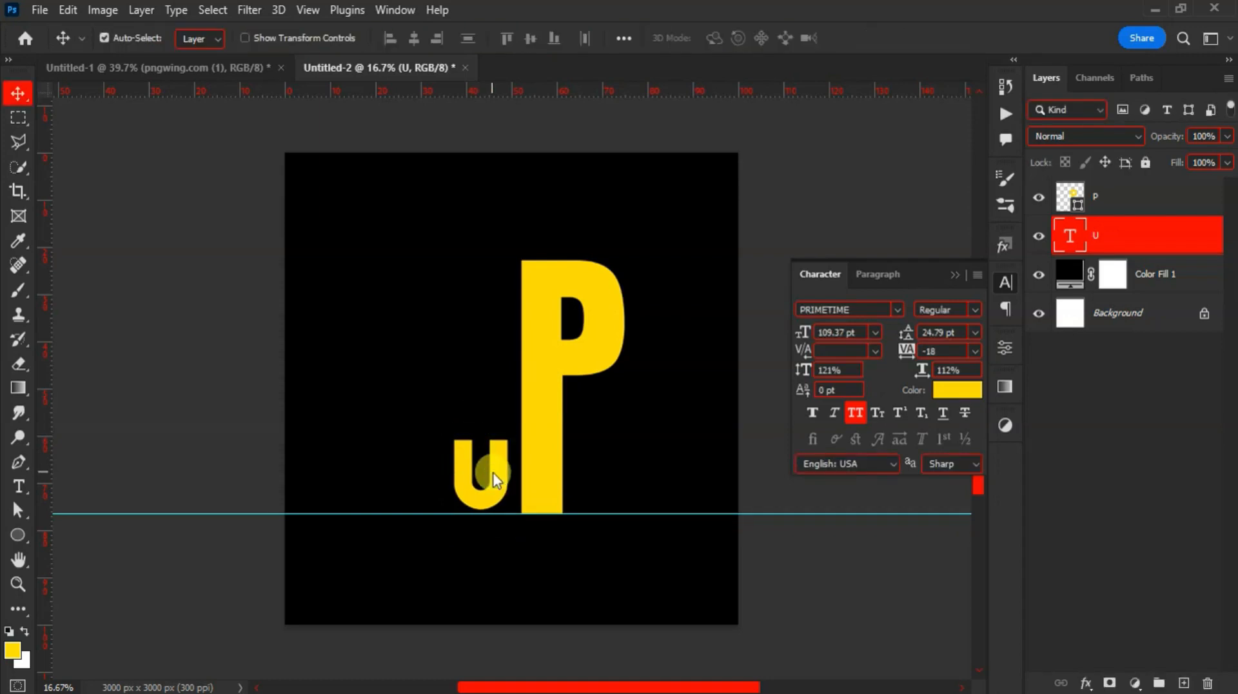
Step: Nudge the U slightly right, closer to the P's stem
key(shift+Right)
key(shift+Right)
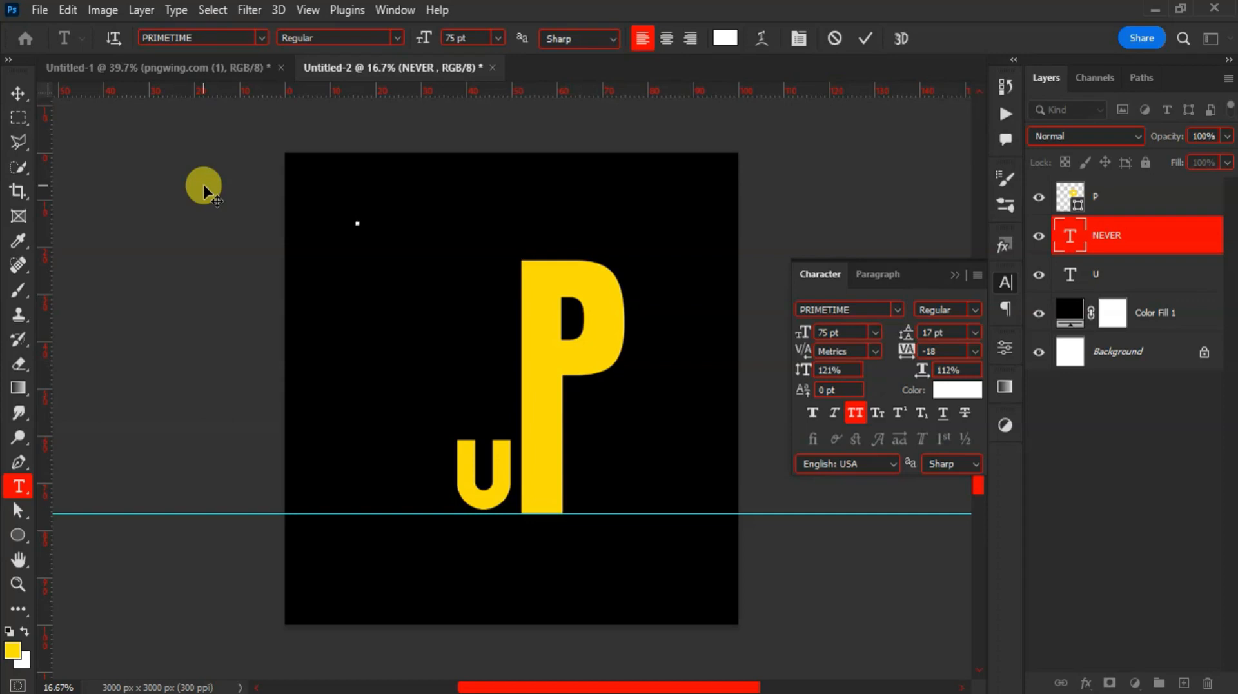
Step: Add the white word "GIVE" in PRIMETIME Regular at 75 pt above the U and rotate it -90°
text(GIVE)
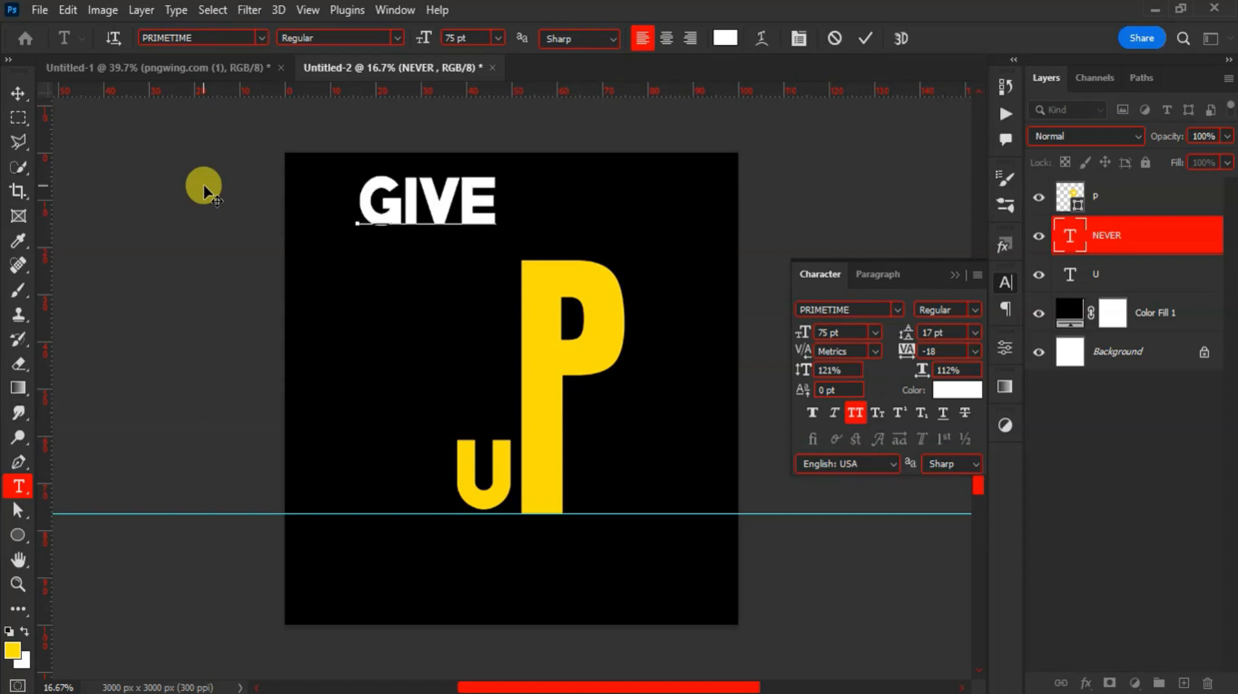
click(866, 38)
key(v)
drag(447, 203, 445, 371)
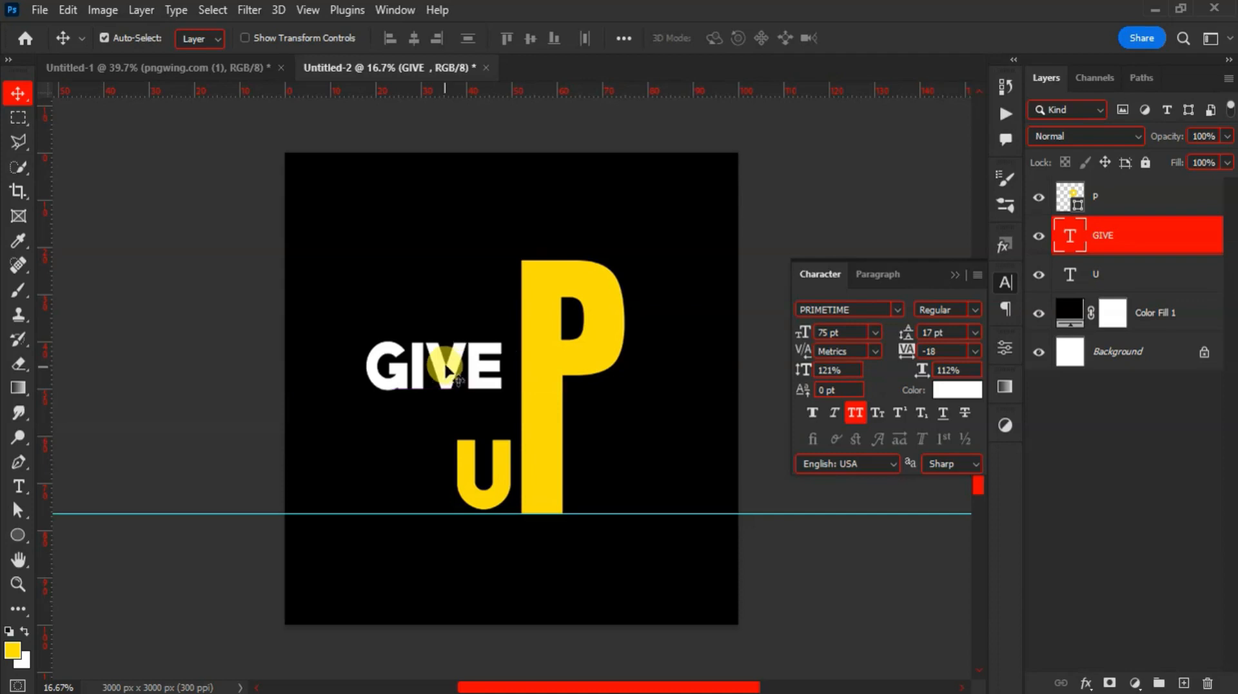
key(ctrl+t)
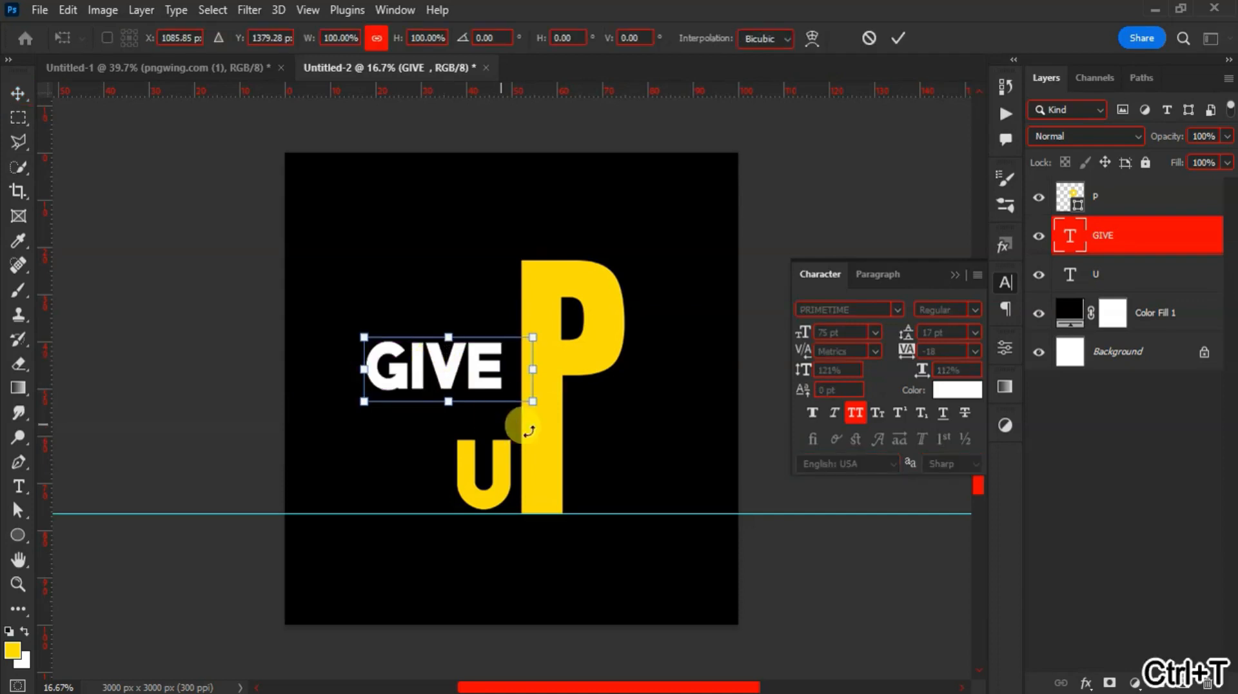
drag(553, 387, 461, 283)
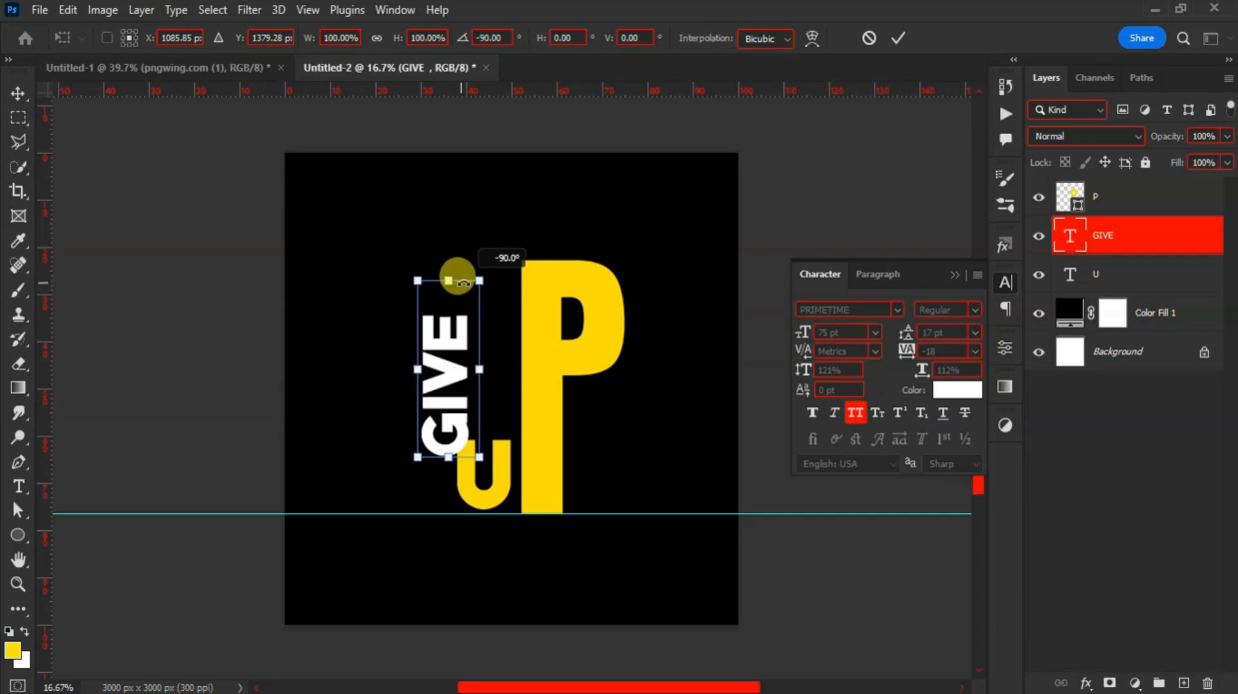
Step: Set the vertical GIVE in Aurora BdCn BT Bold and enlarge it to about 108 pt to fit above the U
drag(510, 337, 528, 310)
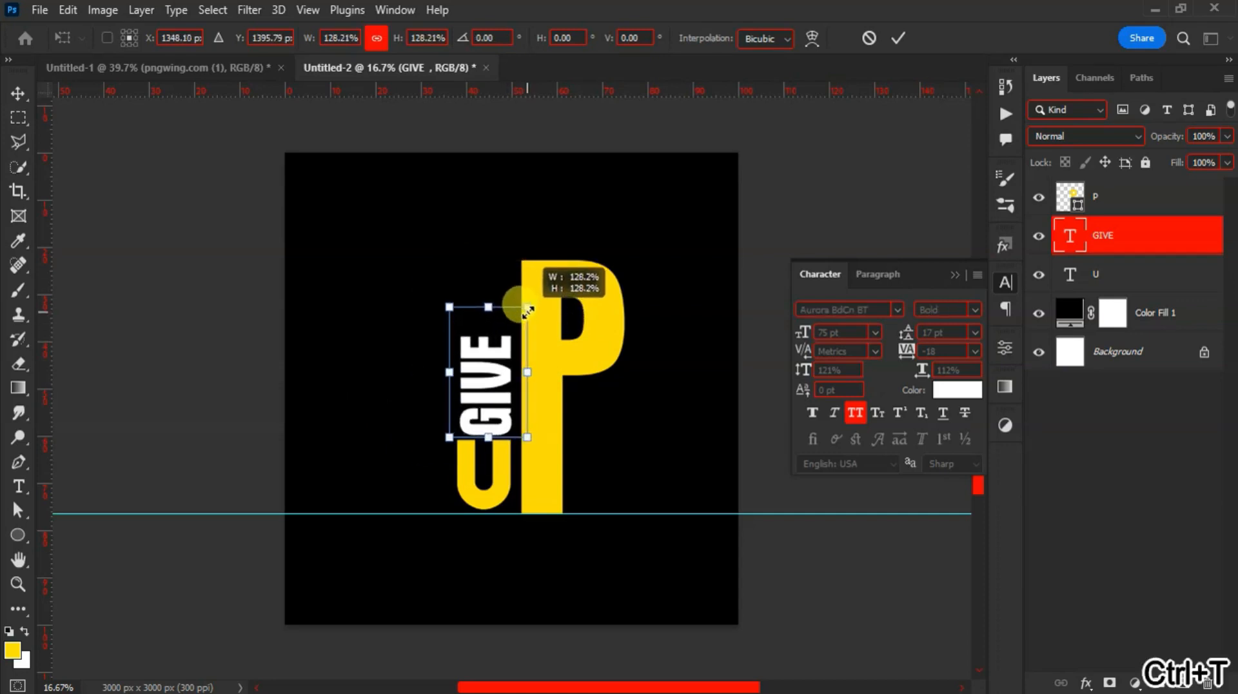
drag(489, 352, 486, 352)
key(Up)
mouse_move(485, 307)
mouse_down()
mouse_move(485, 278)
mouse_move(484, 297)
mouse_up()
drag(483, 374, 484, 376)
key(Return)
Step: Stretch the U upward to about 113% height, closing the gap below GIVE
click(507, 464)
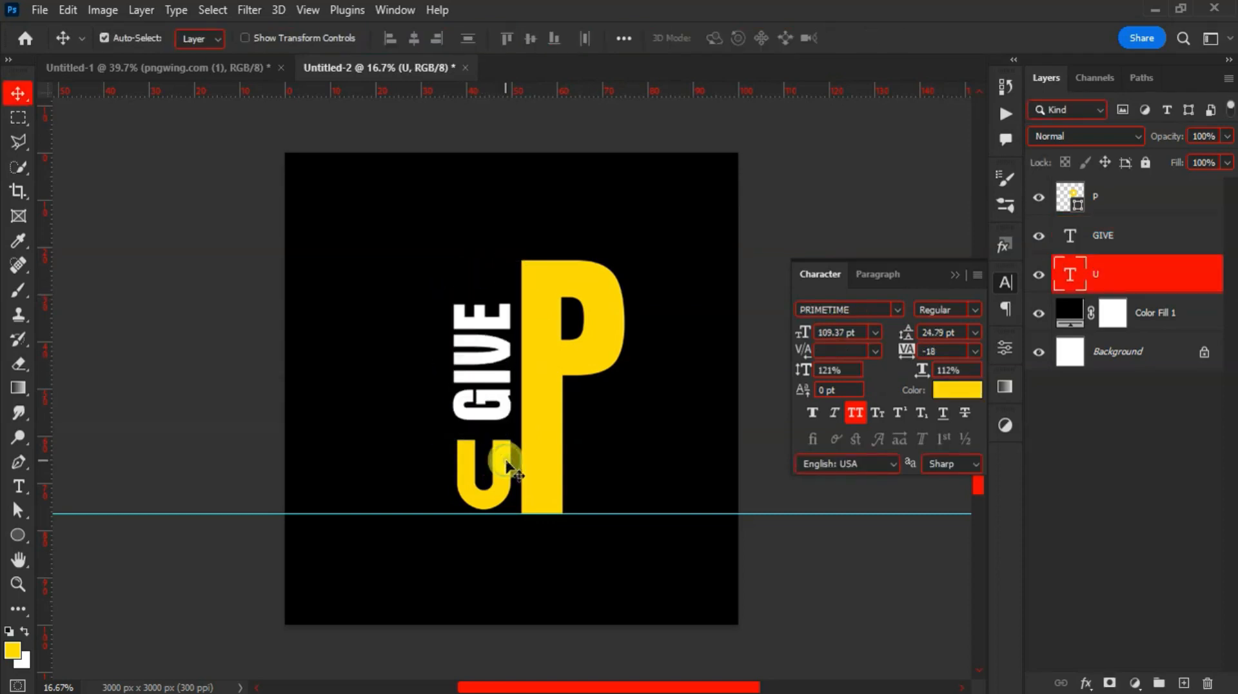
key(ctrl+t)
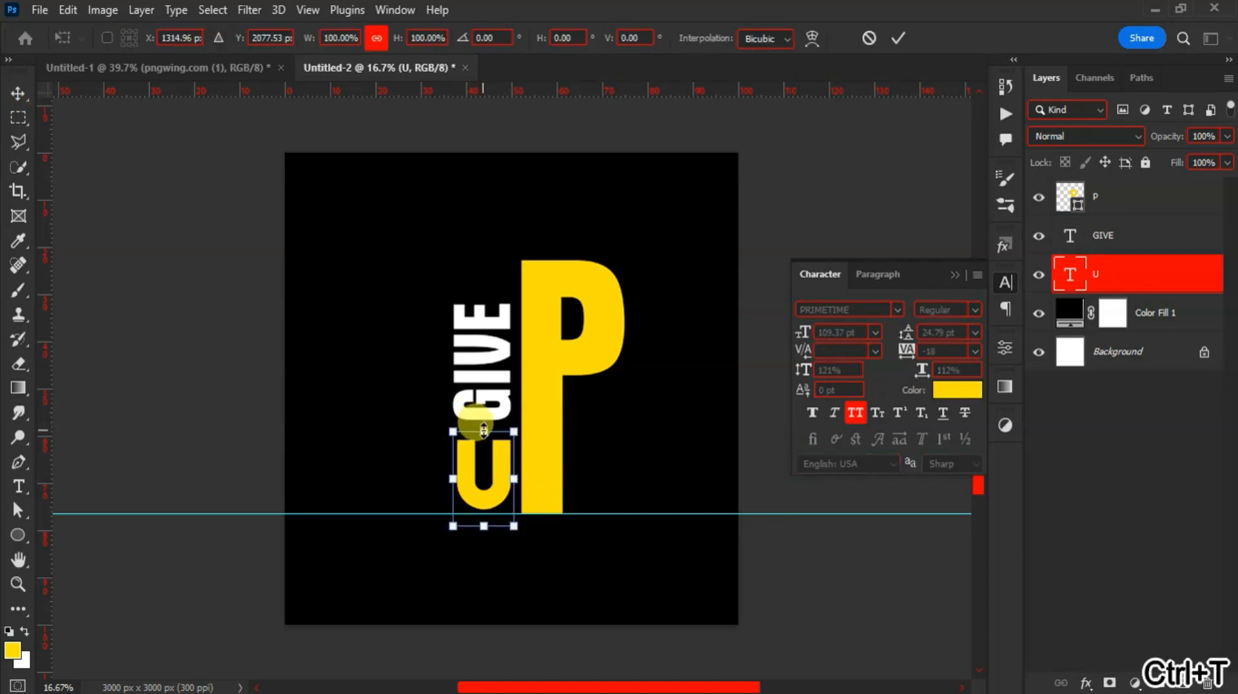
drag(483, 430, 484, 419)
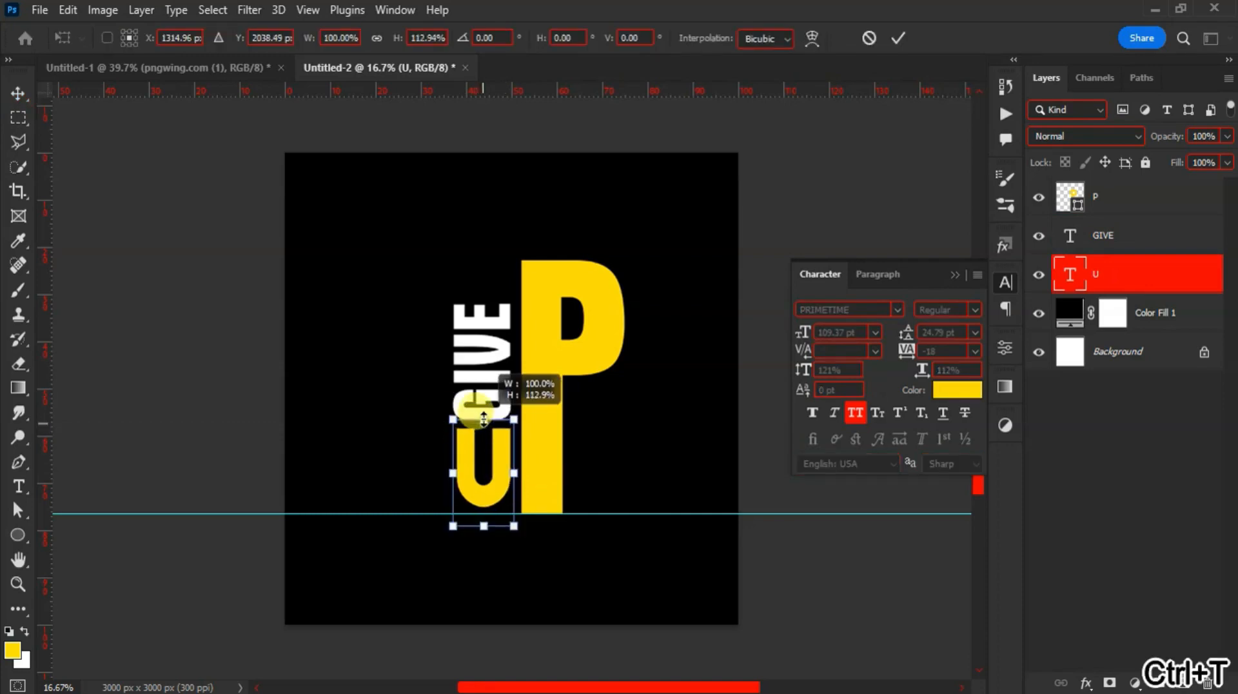
double_click(509, 451)
Step: Add the word "NEVER" in PRIMETIME Regular at 75 pt near the canvas top and colour it with the white sampled from GIVE
key(t)
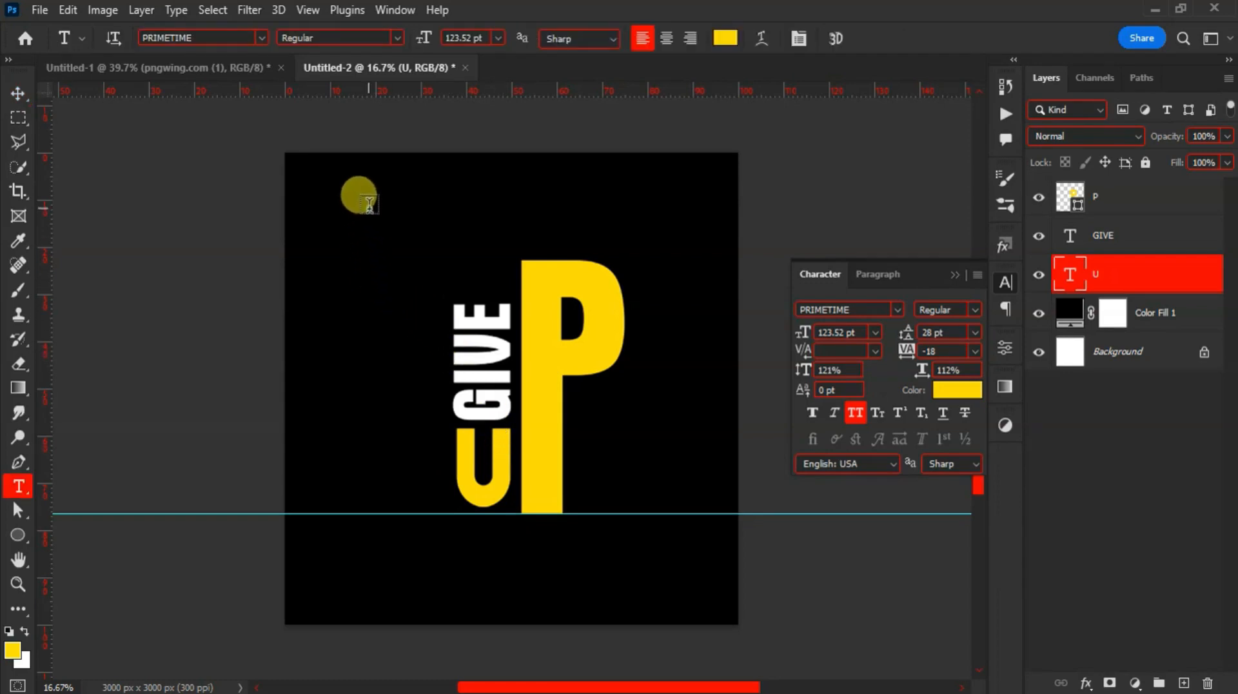
click(369, 205)
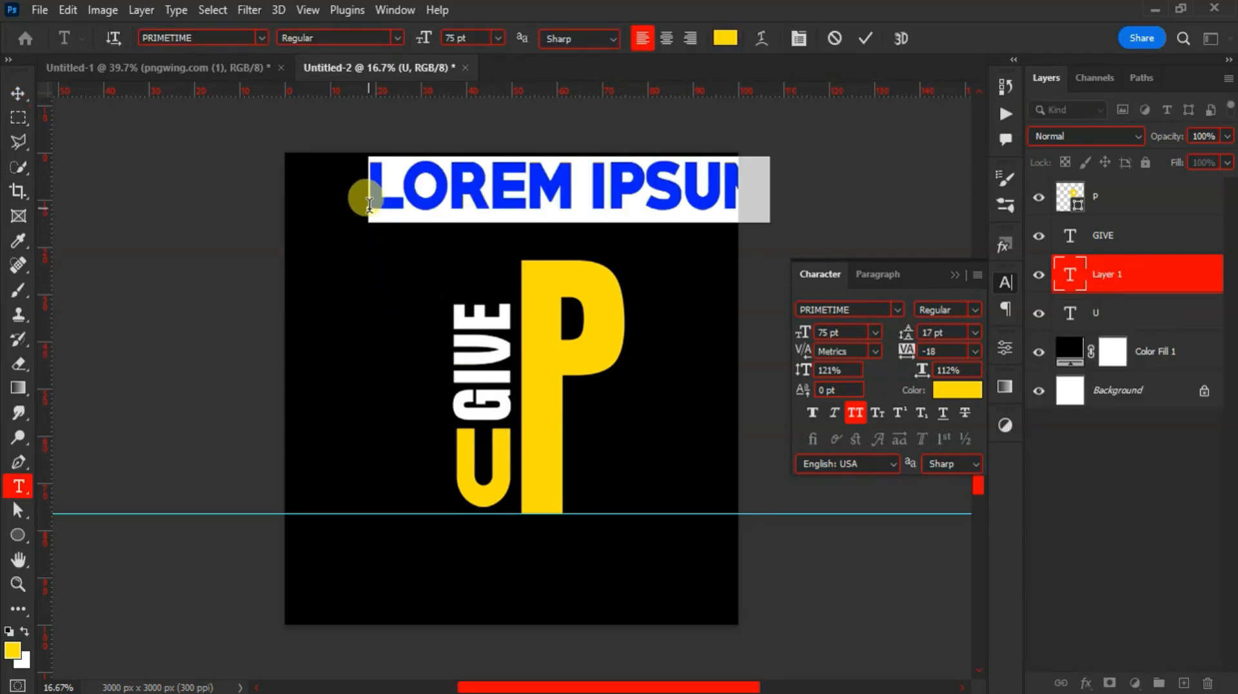
text(NEVER)
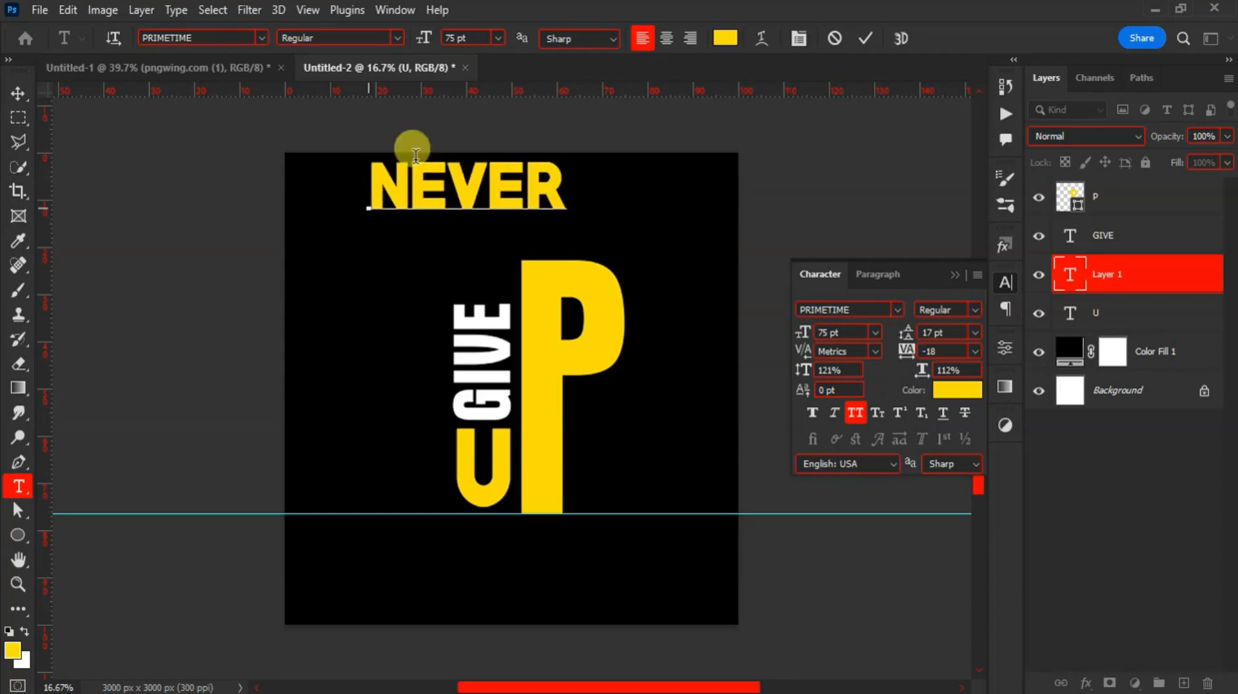
click(865, 38)
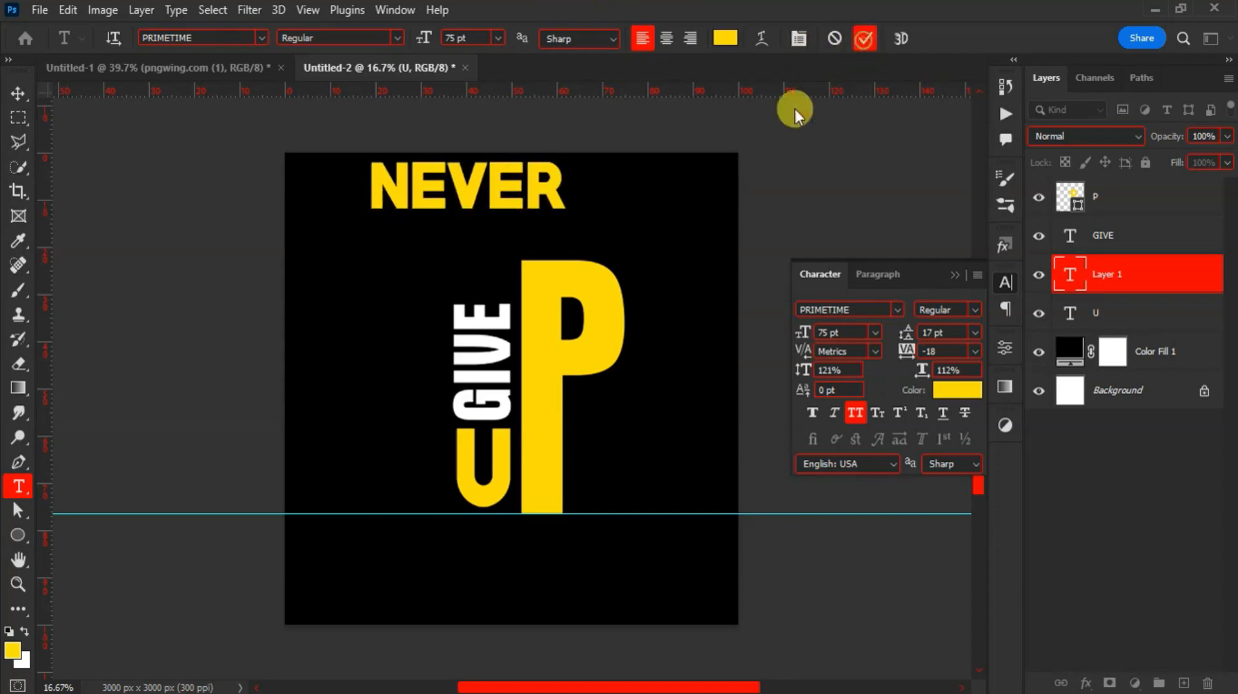
click(958, 390)
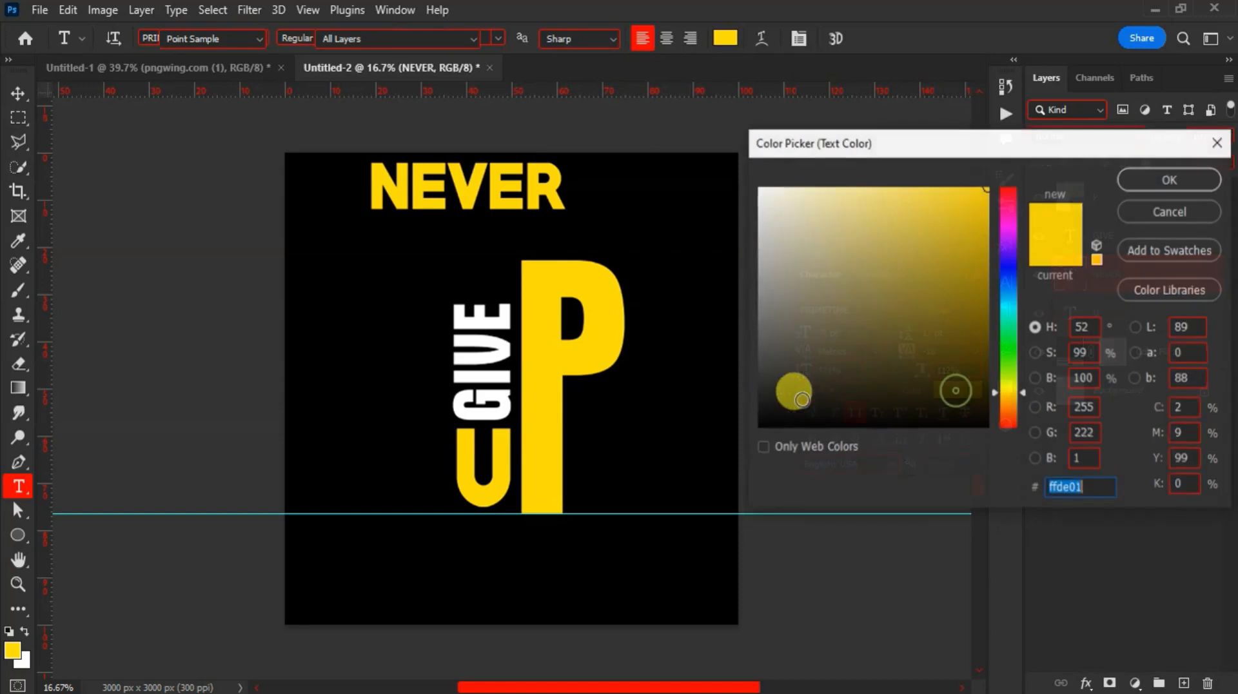
click(496, 347)
click(1151, 172)
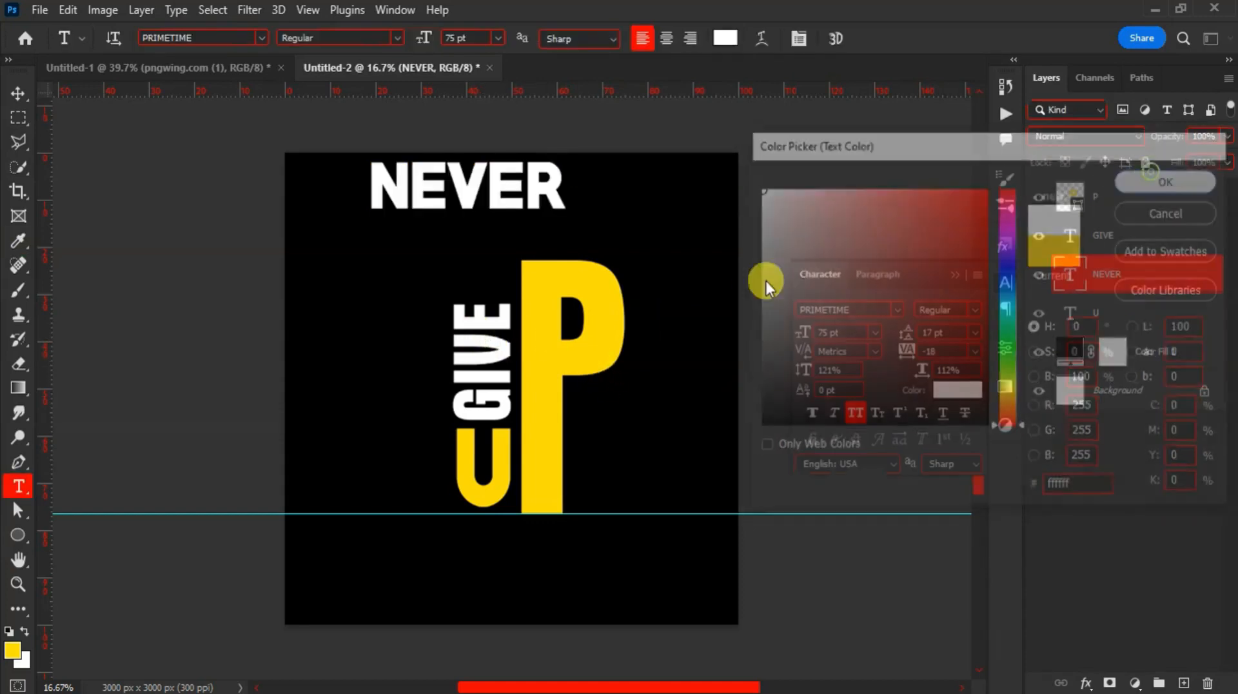
Step: Scale NEVER down to about 23 pt and place it directly above GIVE, matching its column width
key(v)
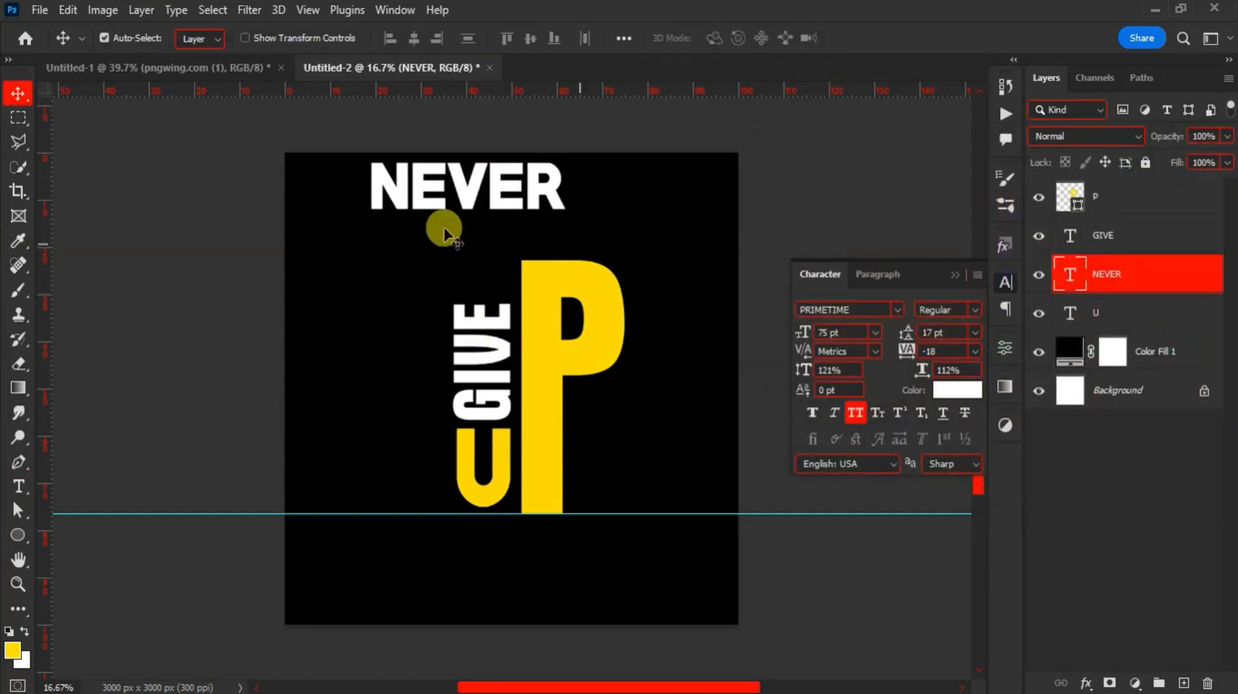
drag(462, 187, 426, 289)
key(ctrl+t)
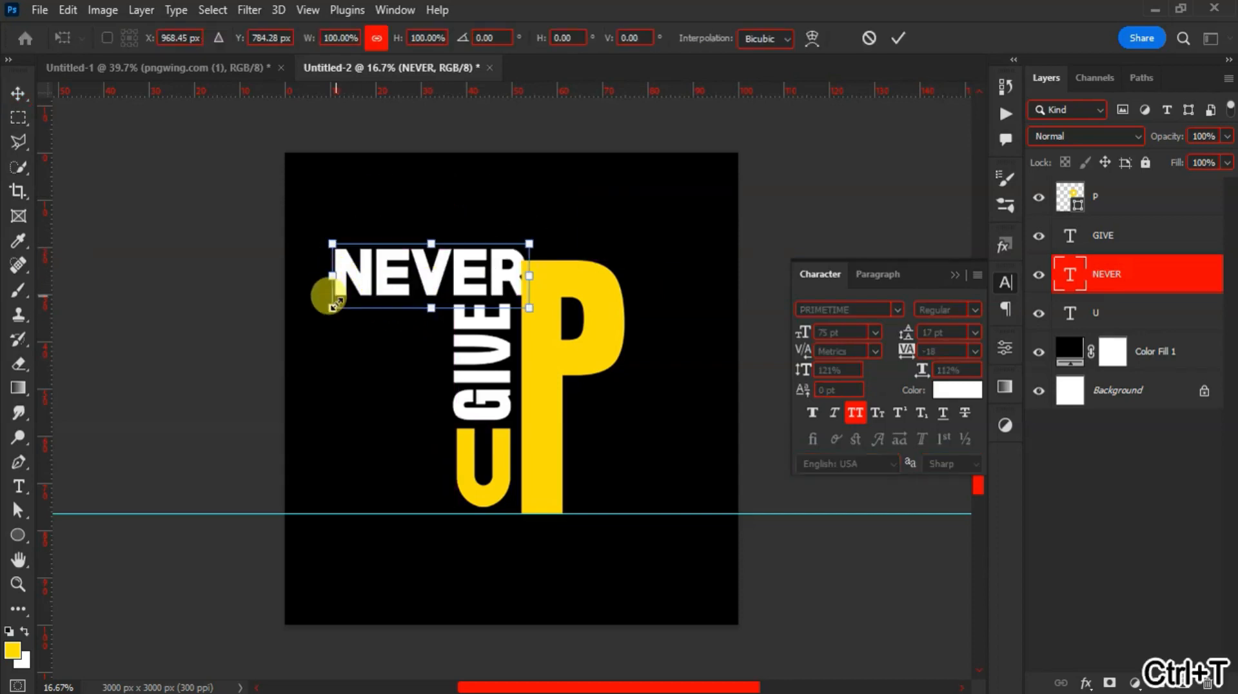
drag(334, 309, 461, 307)
drag(488, 258, 501, 287)
key(Return)
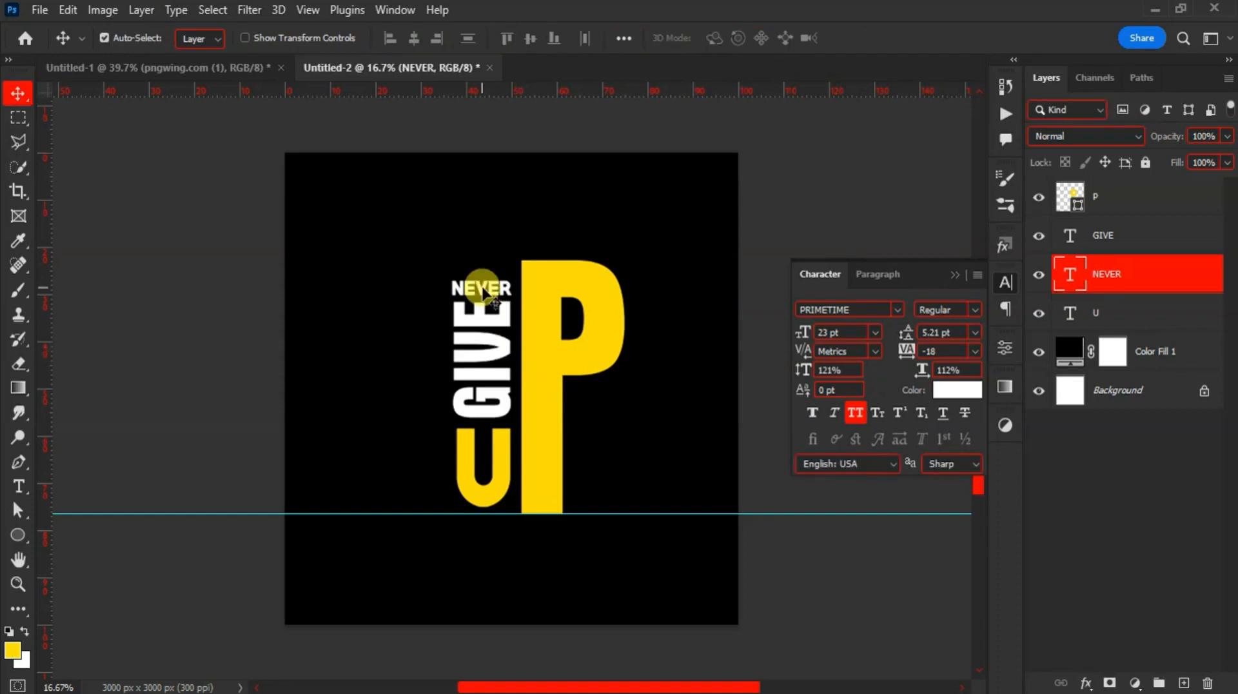
Step: Stretch NEVER to about 152% height and shift GIVE slightly up beneath it
key(ctrl+t)
mouse_move(482, 275)
mouse_down()
mouse_move(486, 261)
mouse_move(486, 271)
mouse_up()
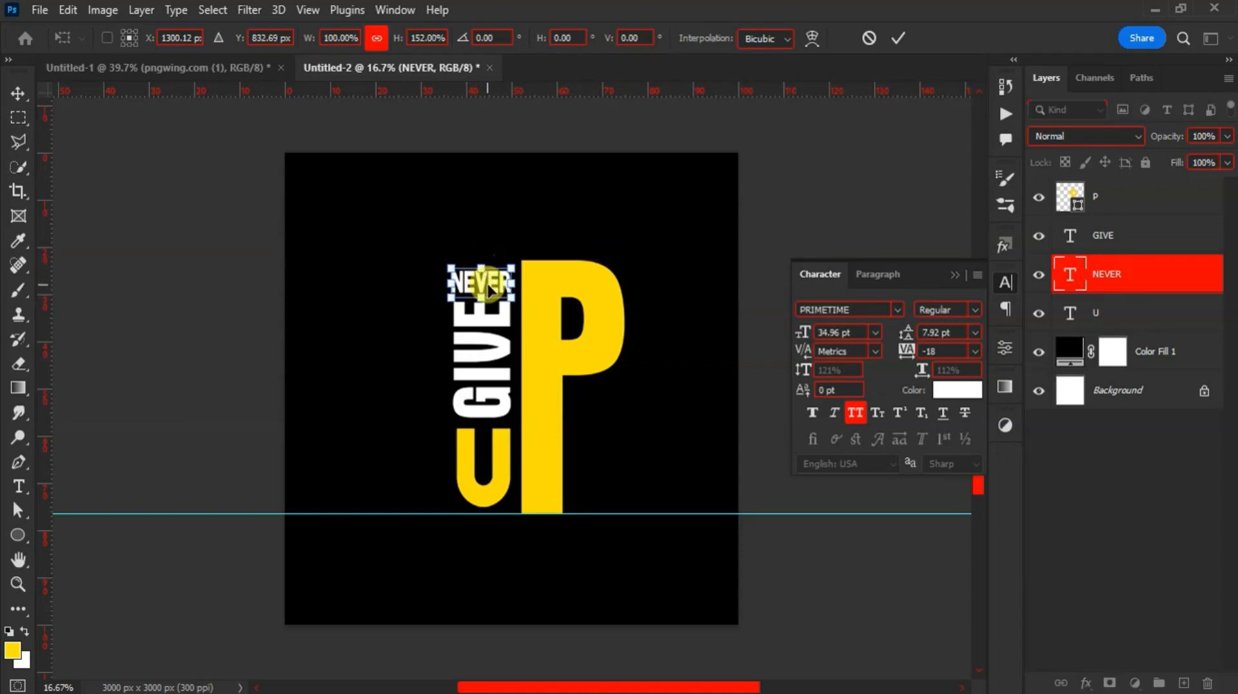
key(Return)
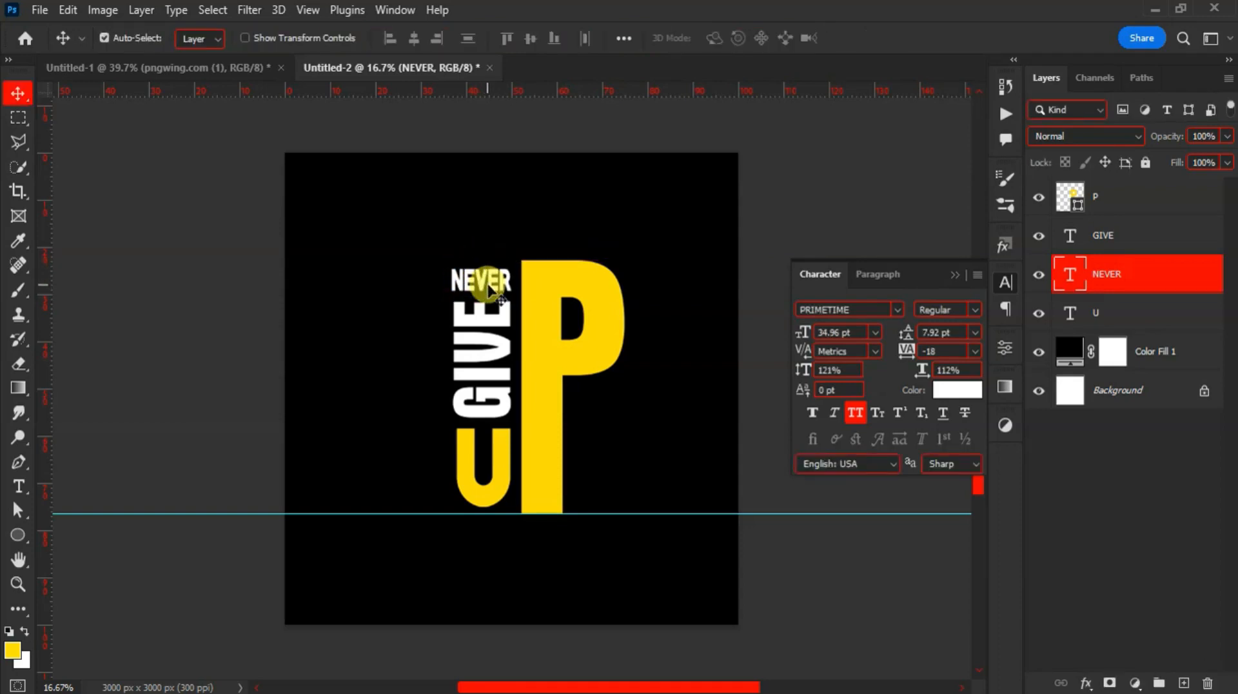
click(494, 318)
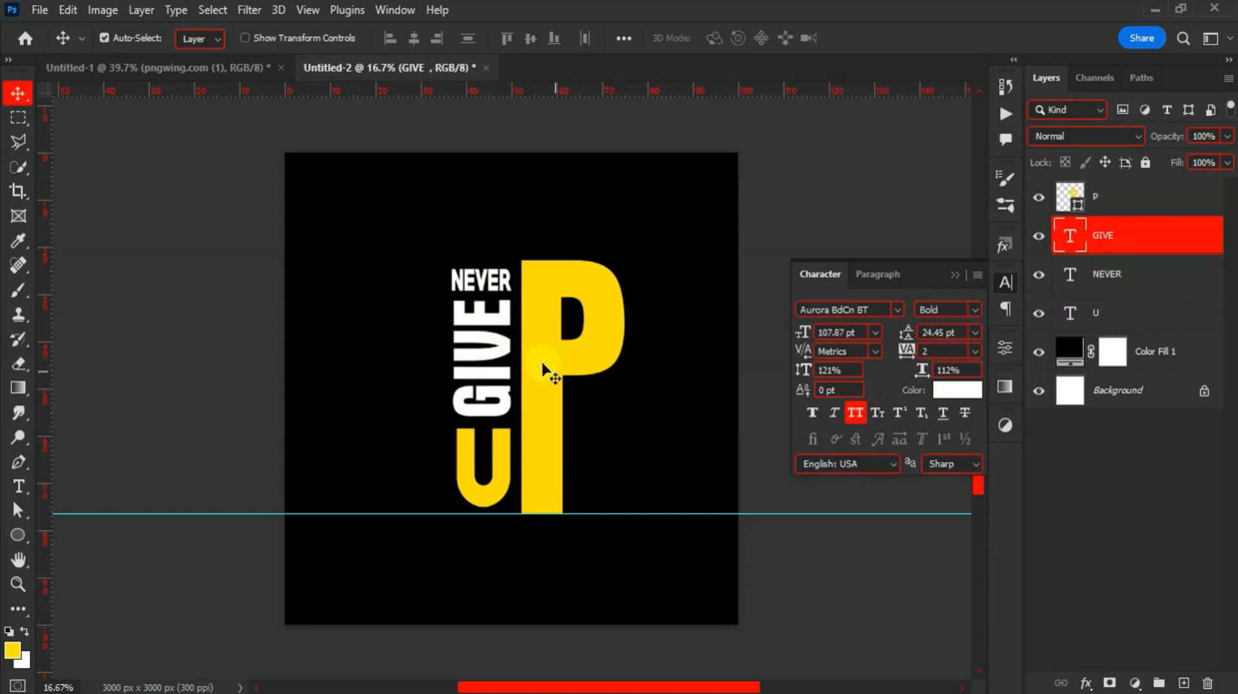
Step: Rasterize the P layer
click(538, 311)
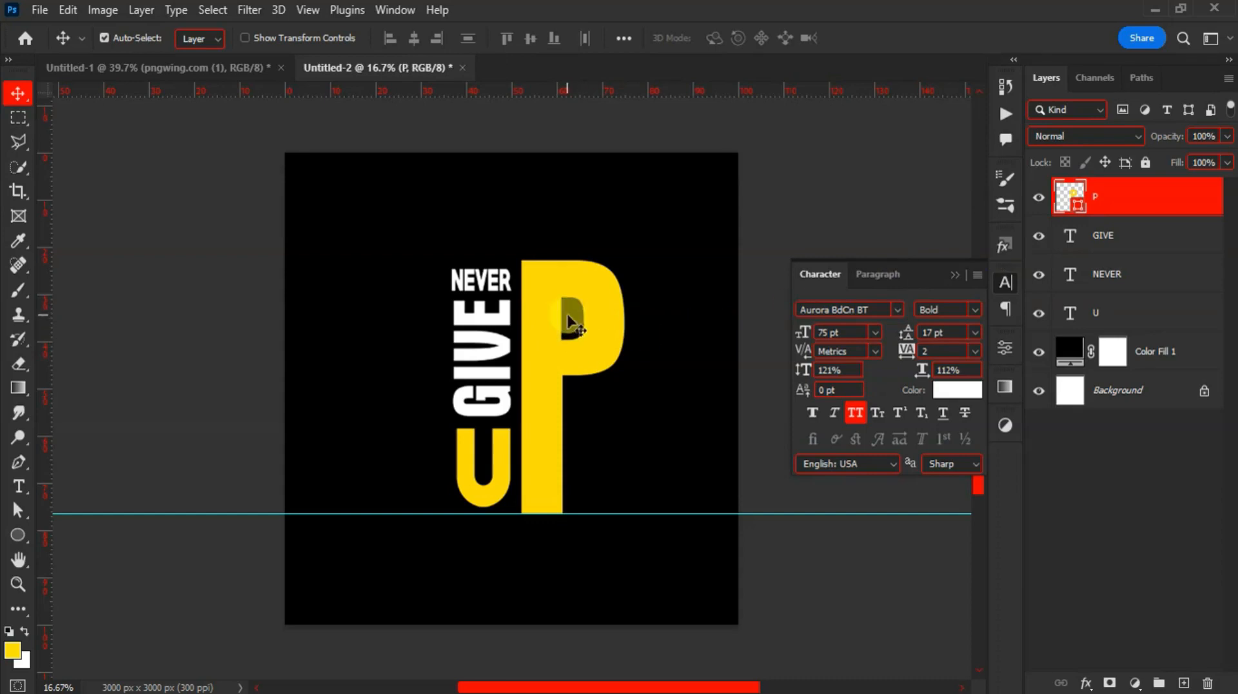
click(1192, 212)
right_click(1192, 213)
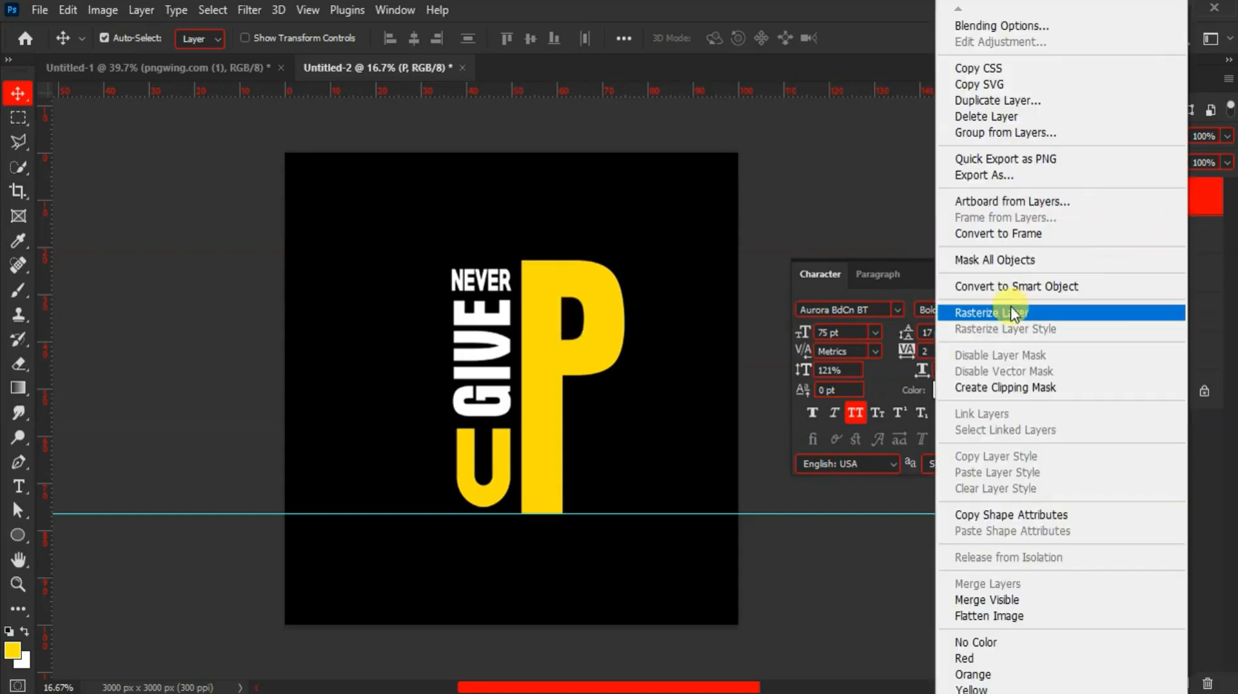
click(994, 312)
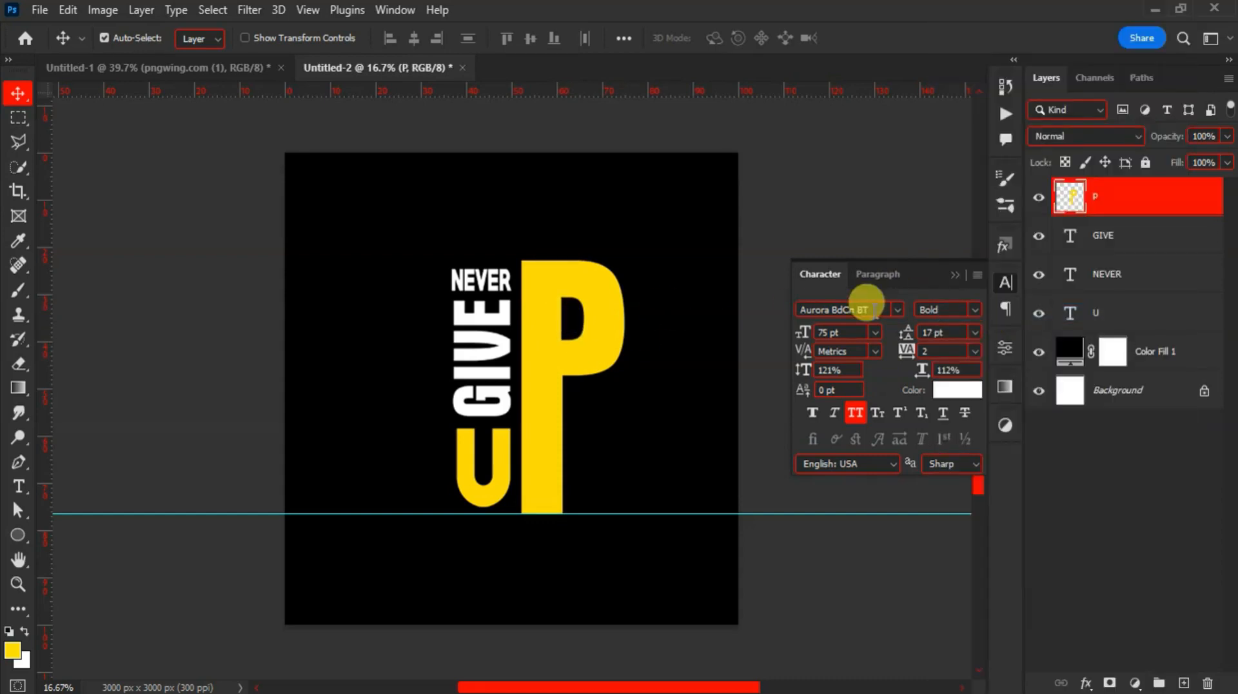
Step: Cut a triangular notch out of the P's upper-left corner with a Polygonal Lasso selection, and deselect
key(l)
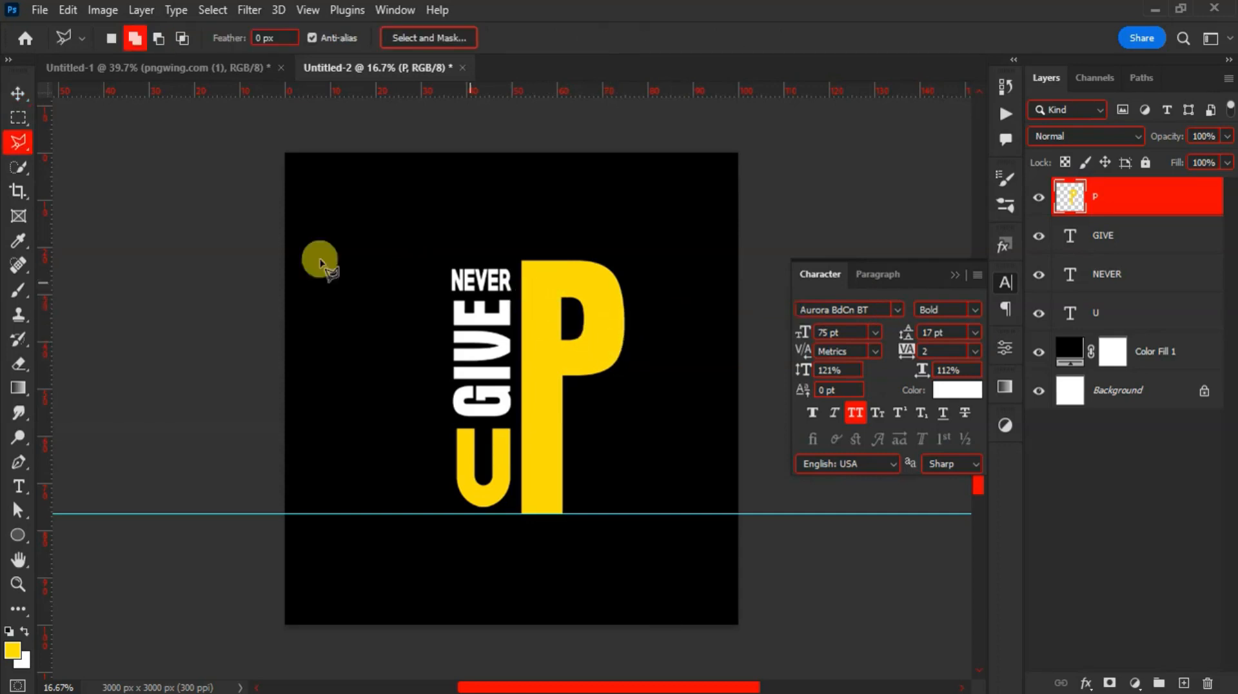
right_click(18, 142)
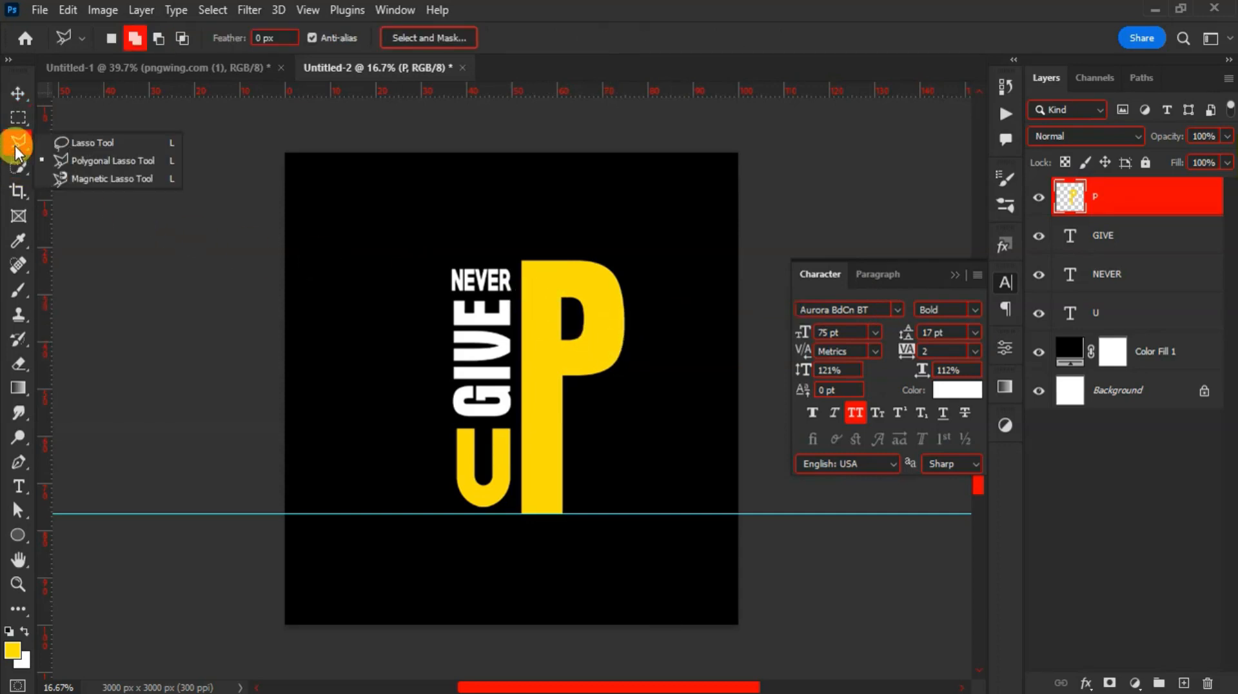
click(94, 163)
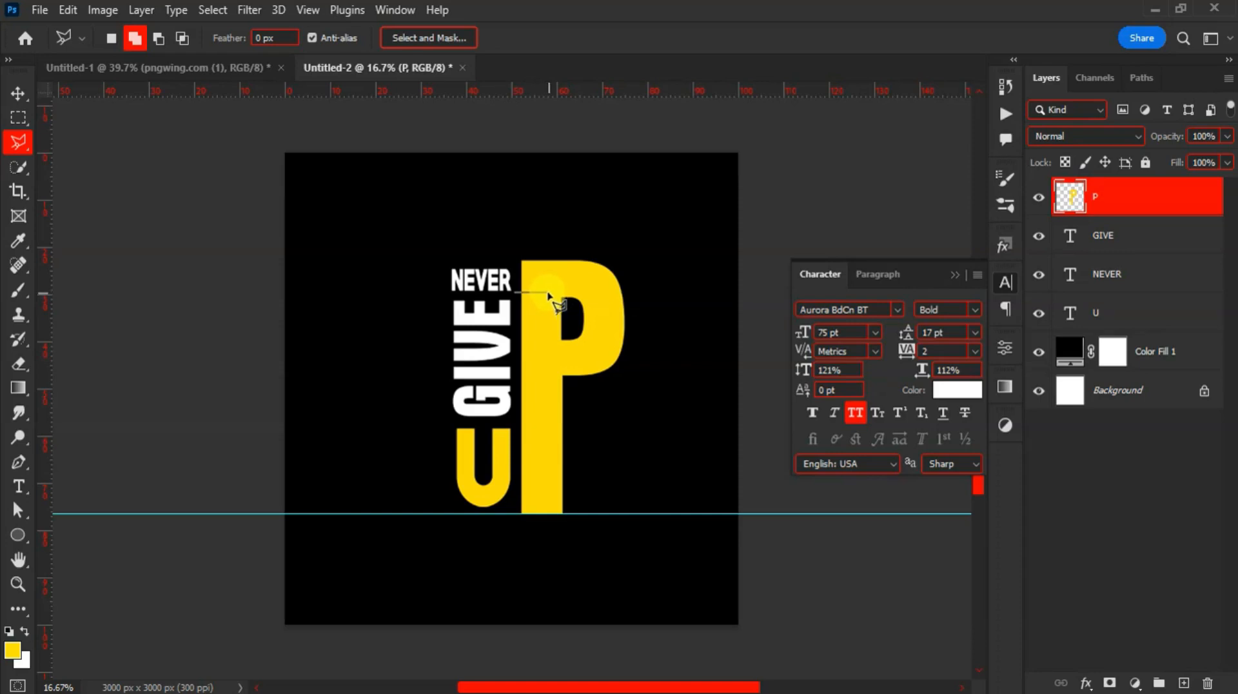
click(545, 293)
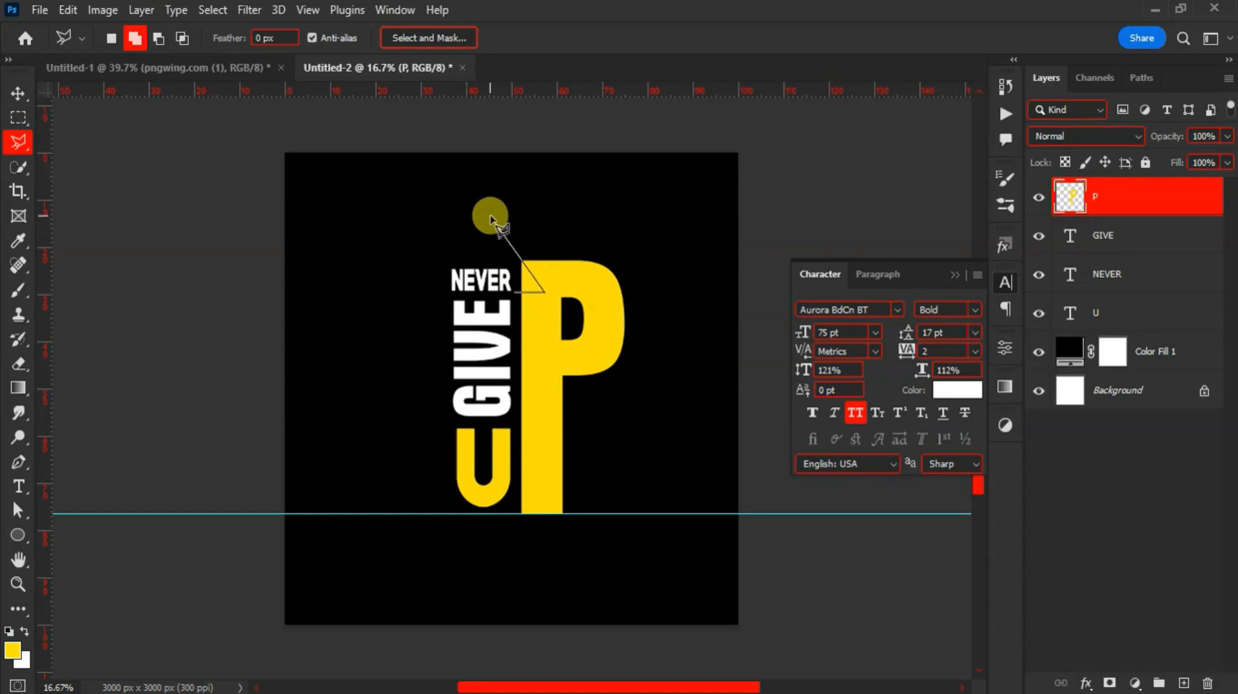
click(490, 218)
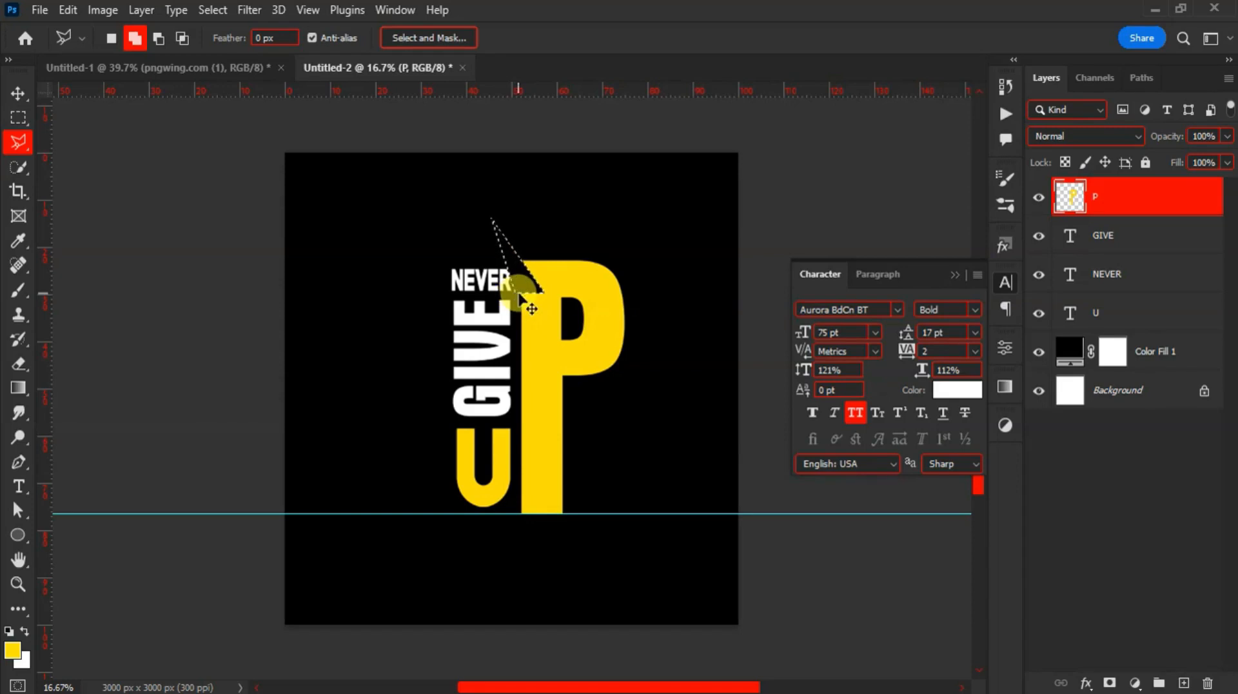
key(ctrl+d)
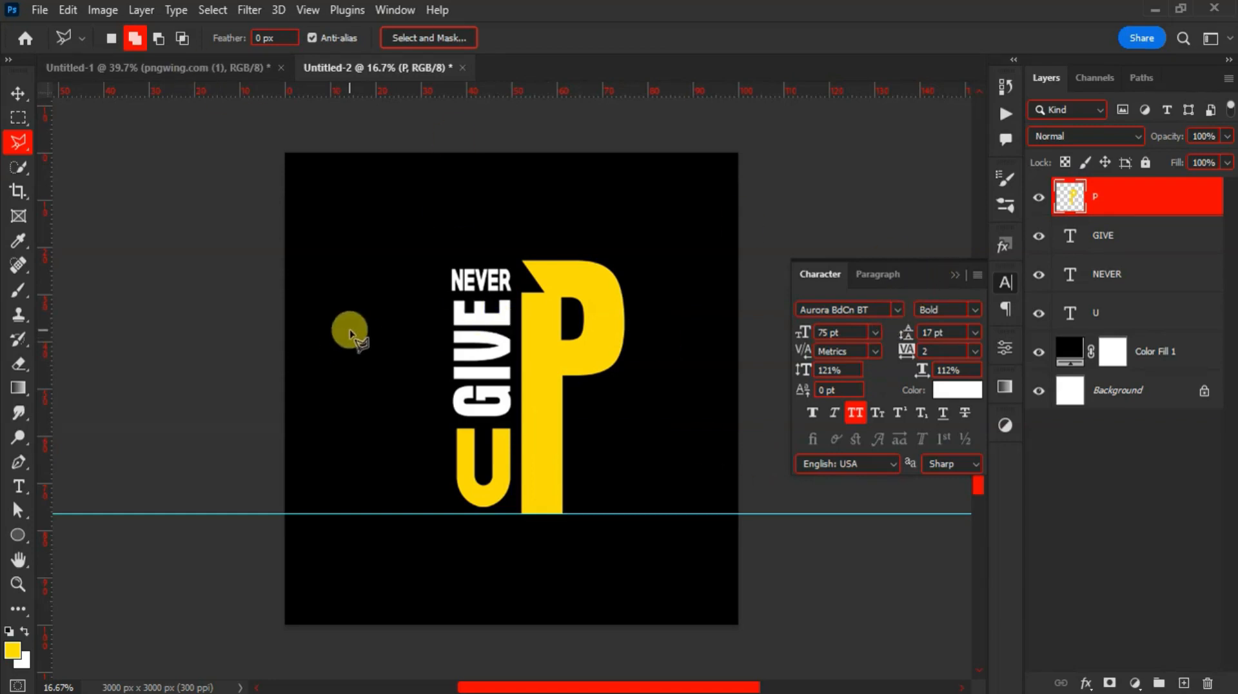
Step: Add a white text line reading "MOVING FORWARD" above the NEVER GIVE UP lettering
key(t)
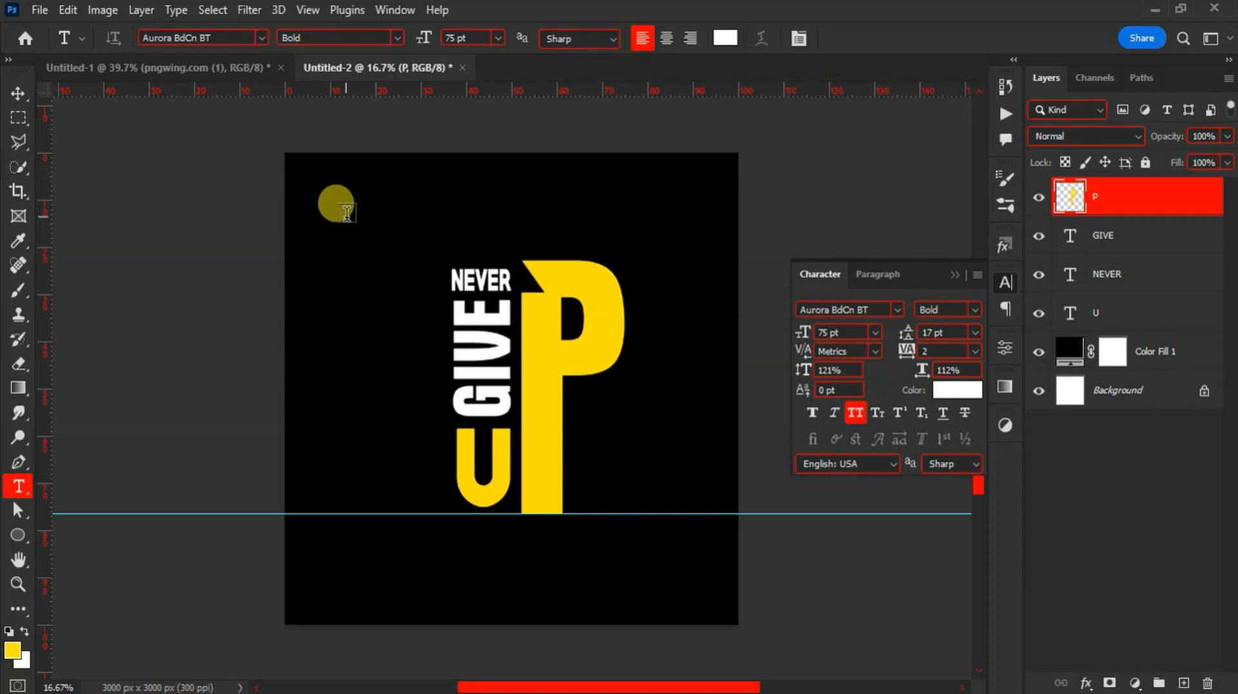
click(346, 212)
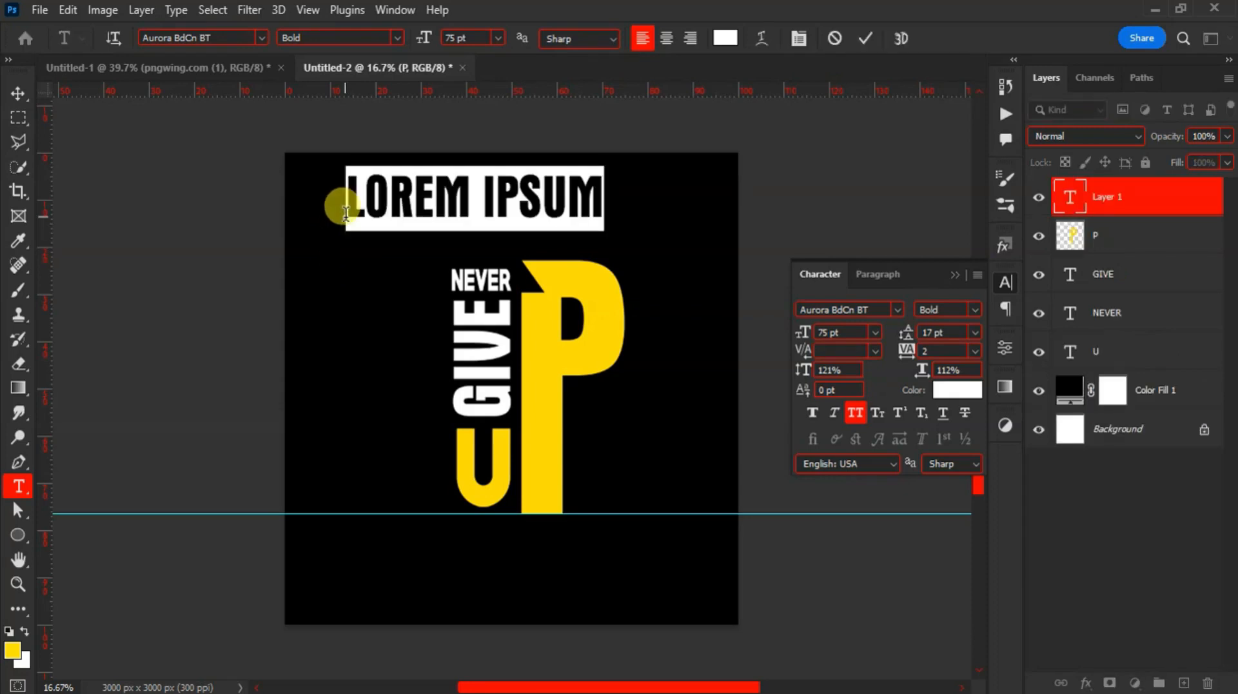
text(MOV)
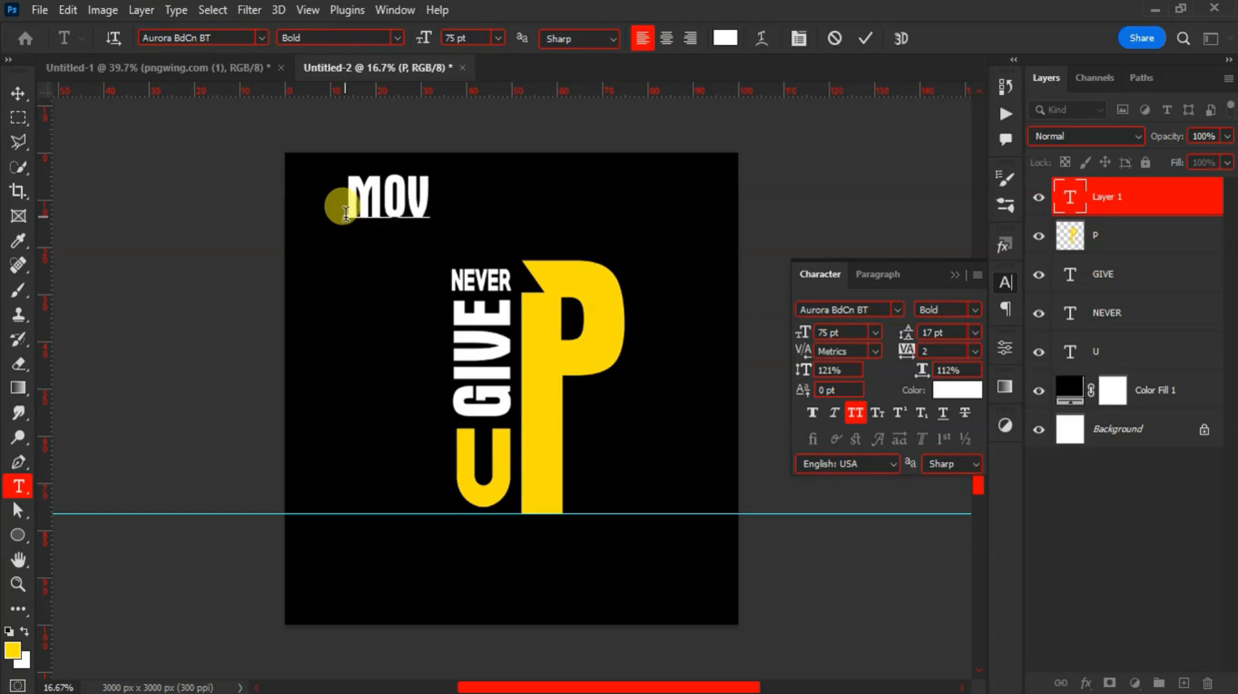
text(ING FOW)
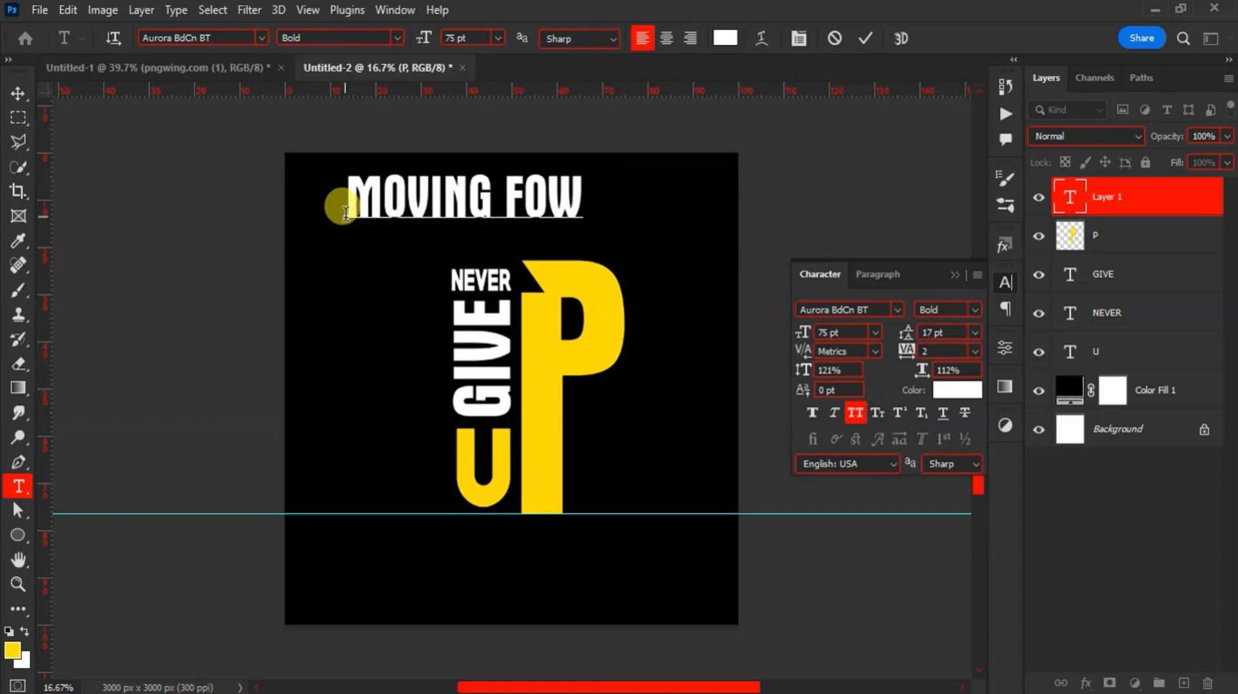
key(BackSpace)
text(RWA)
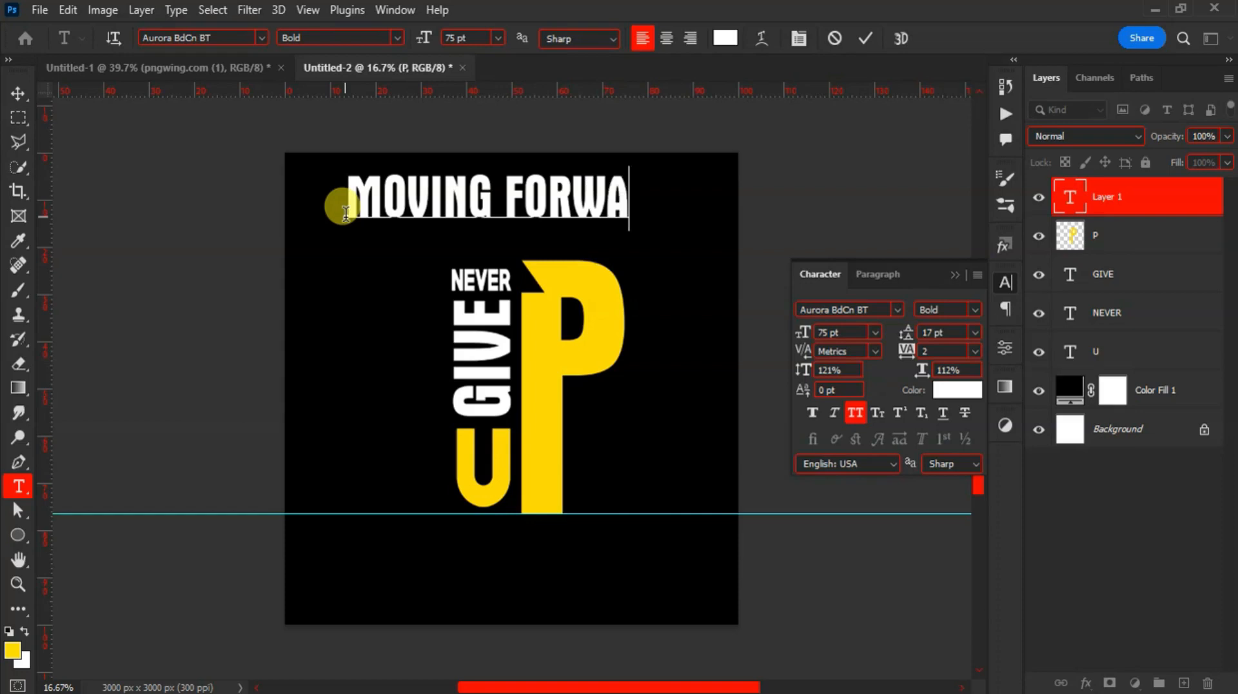
text(RD)
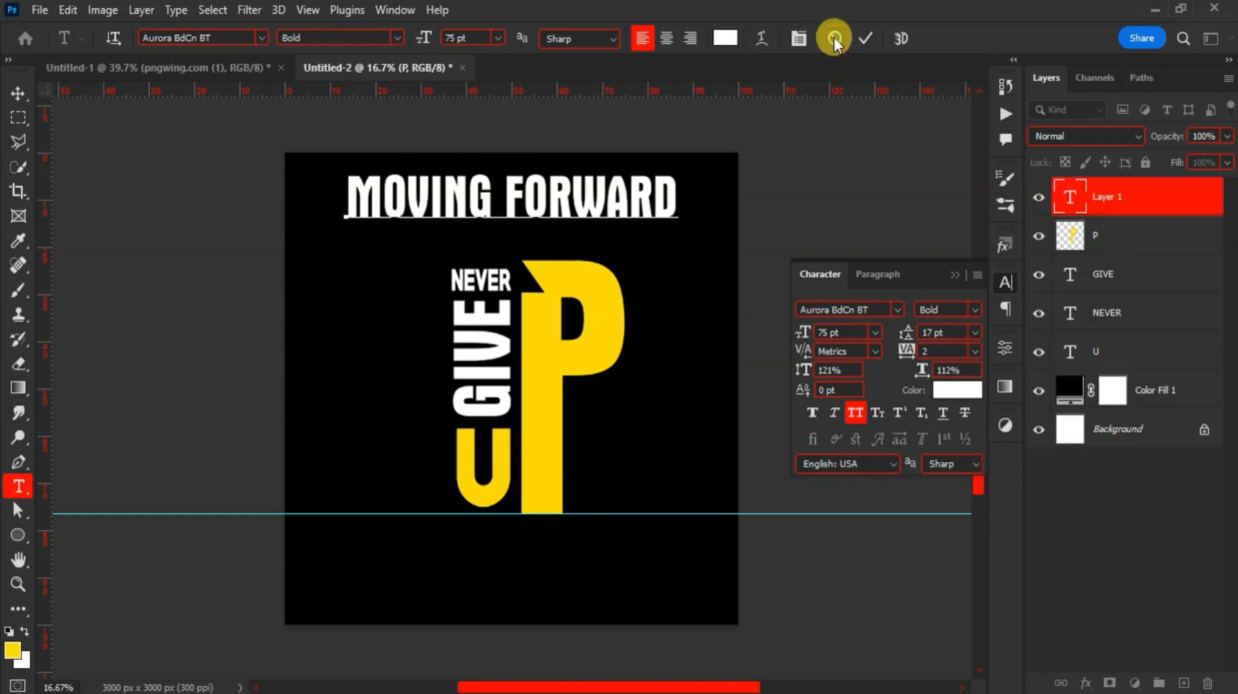
click(867, 41)
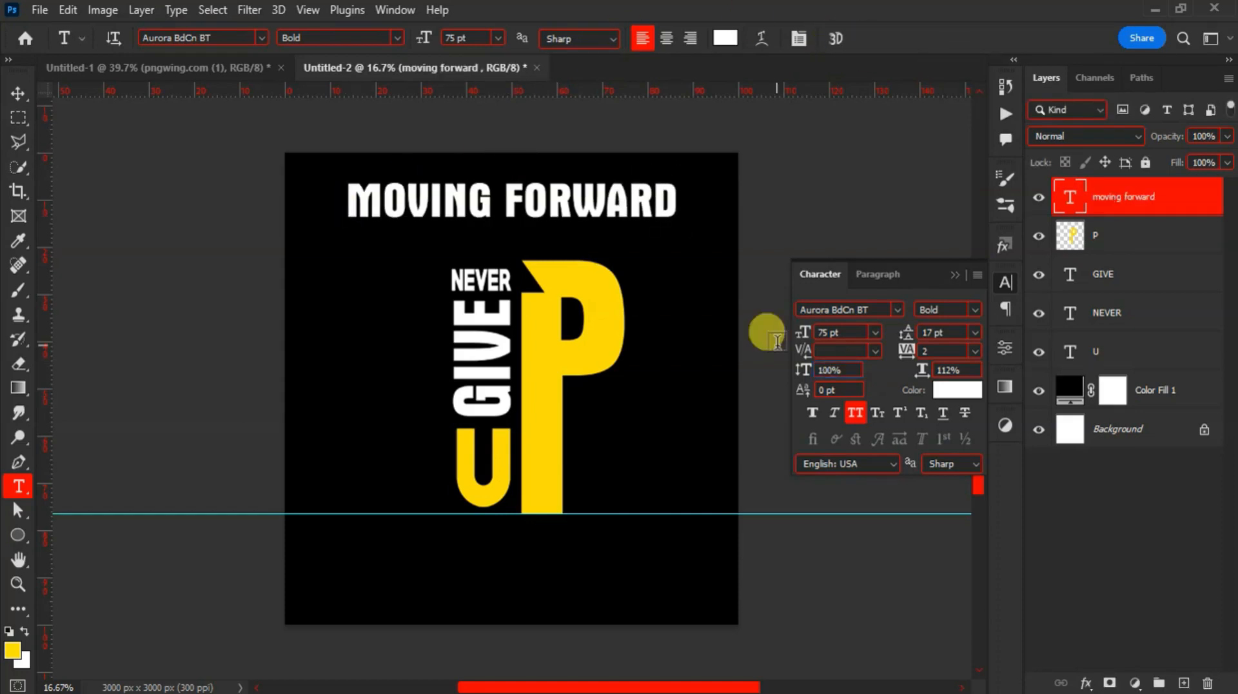
Step: Change the MOVING FORWARD text to the Montserrat Bold font
click(897, 311)
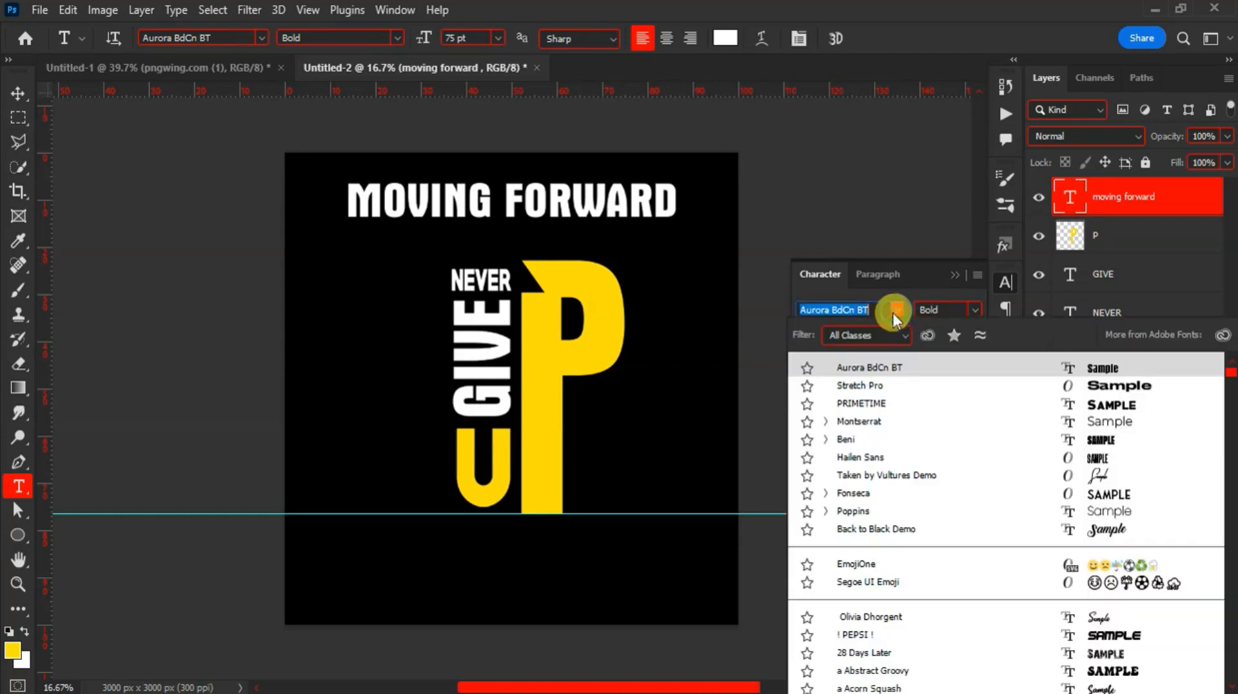
key(Down)
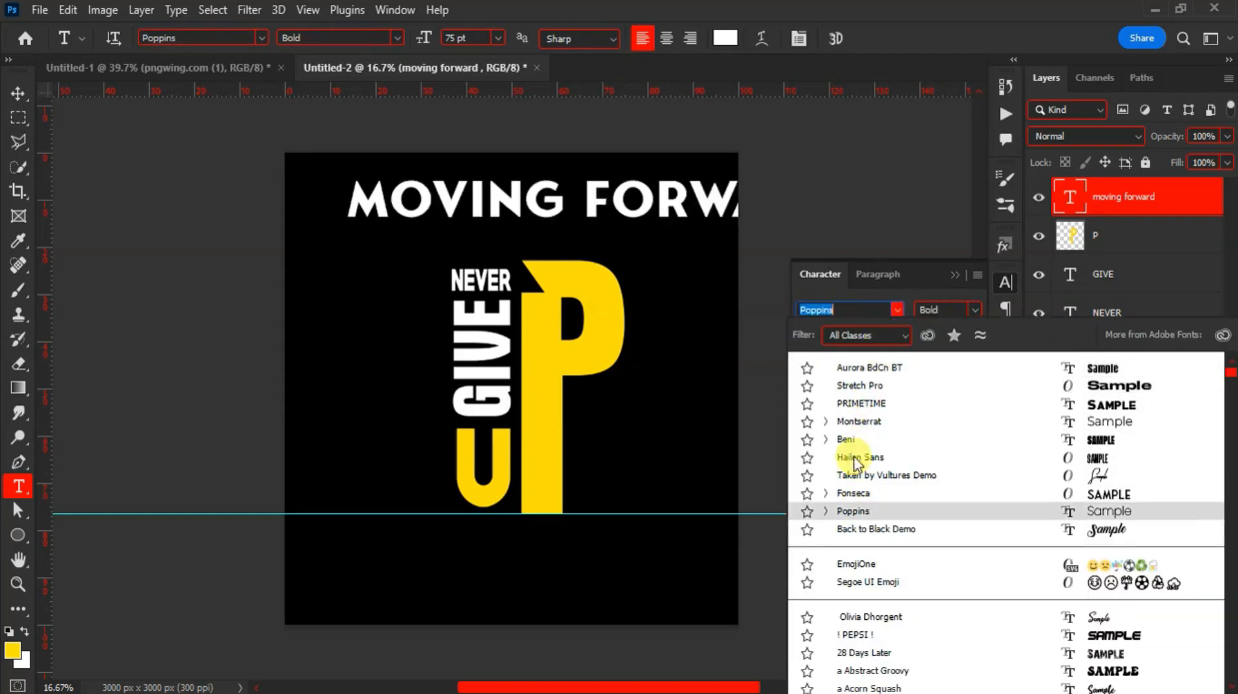
click(857, 423)
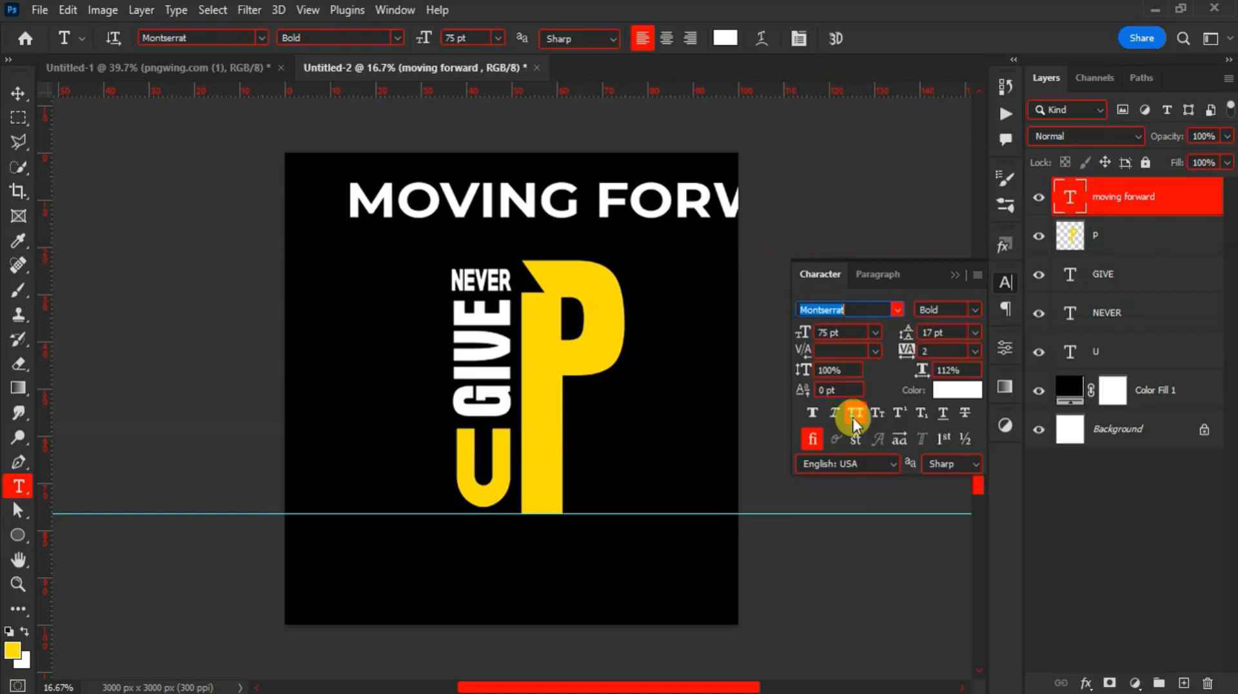
Step: Rotate MOVING FORWARD by -90°, scale it to about 31 pt and place it vertically along the outer side of GIVE
key(v)
drag(603, 199, 490, 294)
key(ctrl+t)
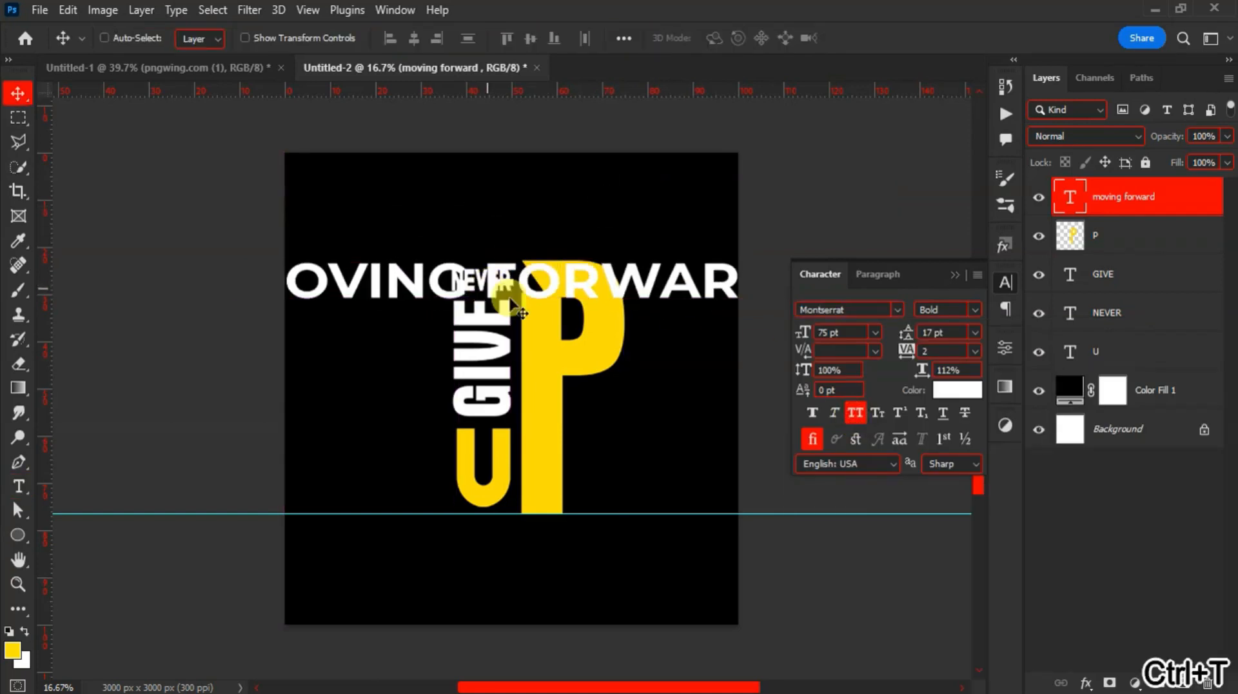
drag(804, 246, 401, 249)
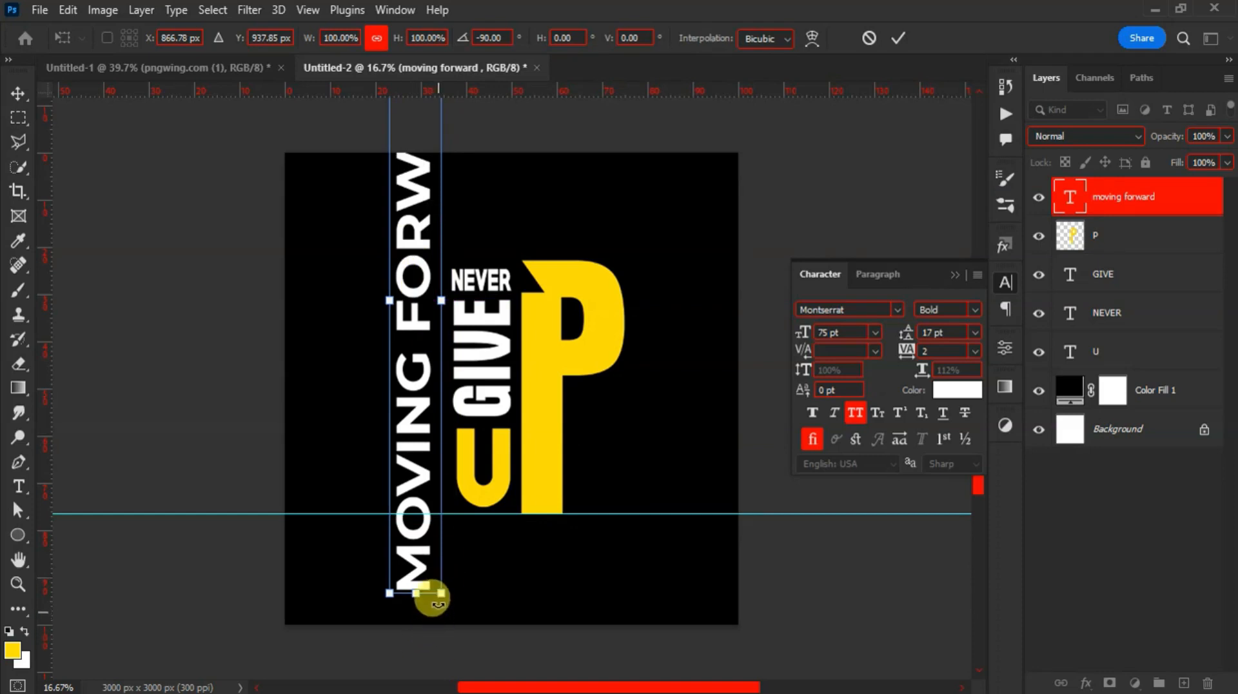
drag(437, 592, 426, 435)
drag(421, 537, 401, 421)
drag(419, 352, 442, 438)
key(Return)
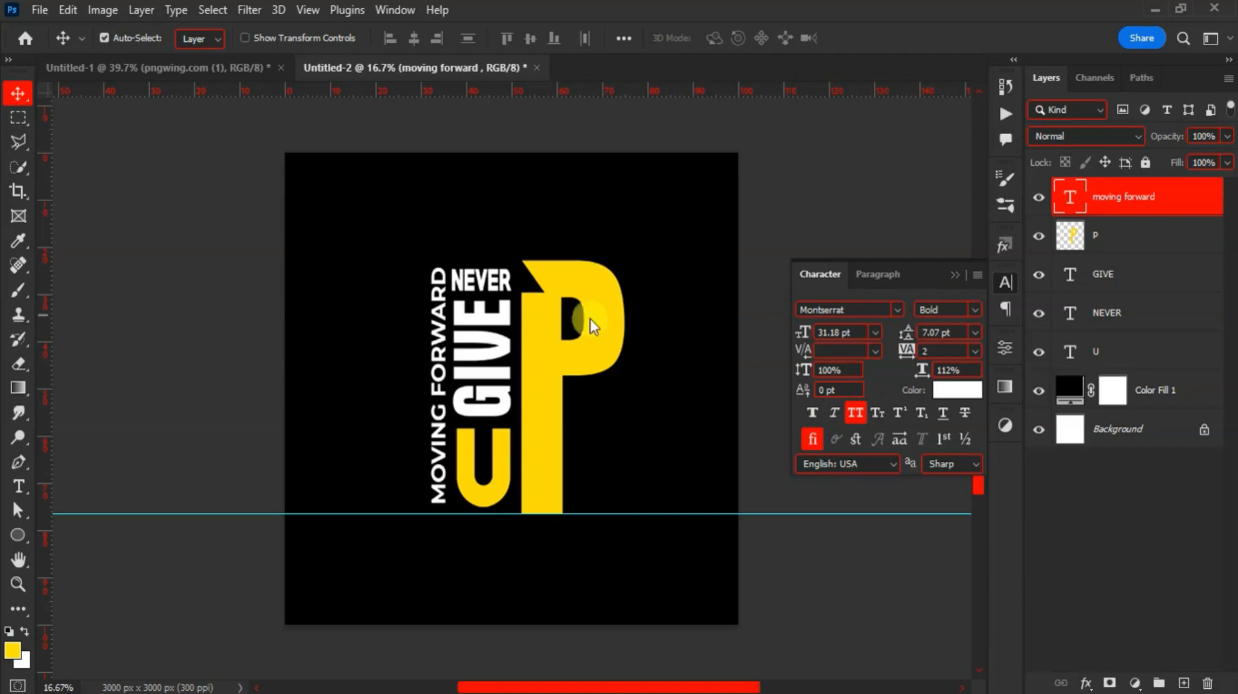
Step: Set only the word MOVING to the Montserrat Regular weight
key(t)
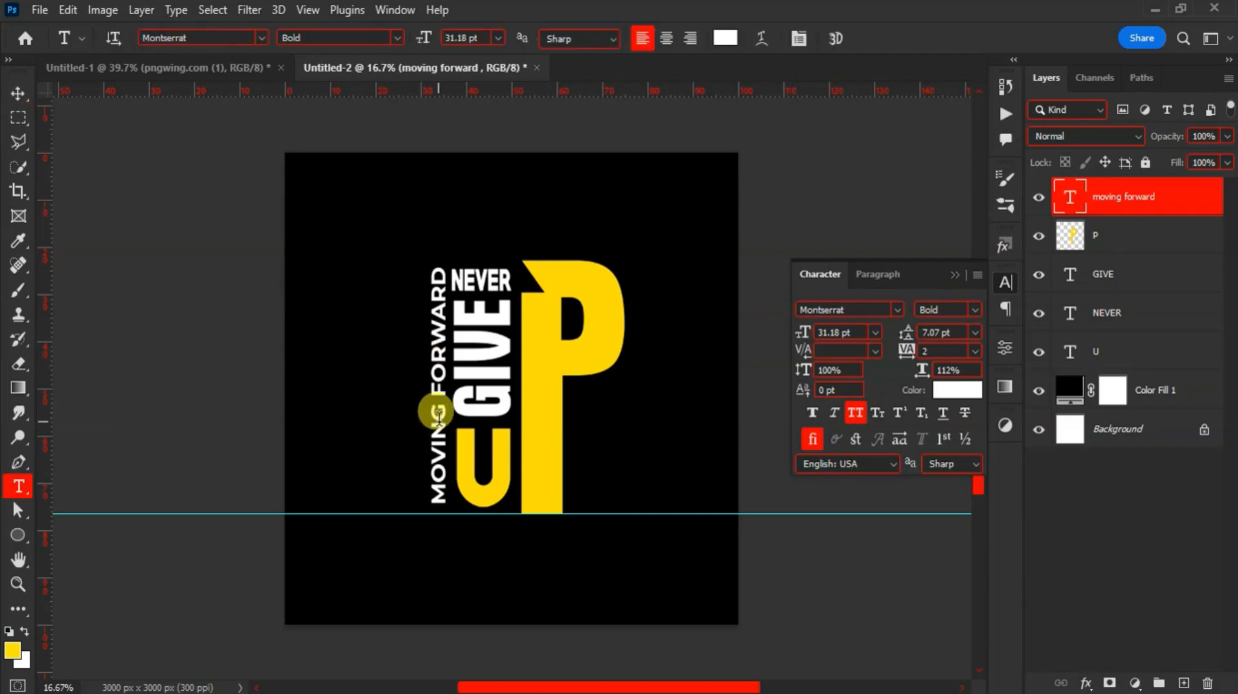
drag(439, 410, 439, 513)
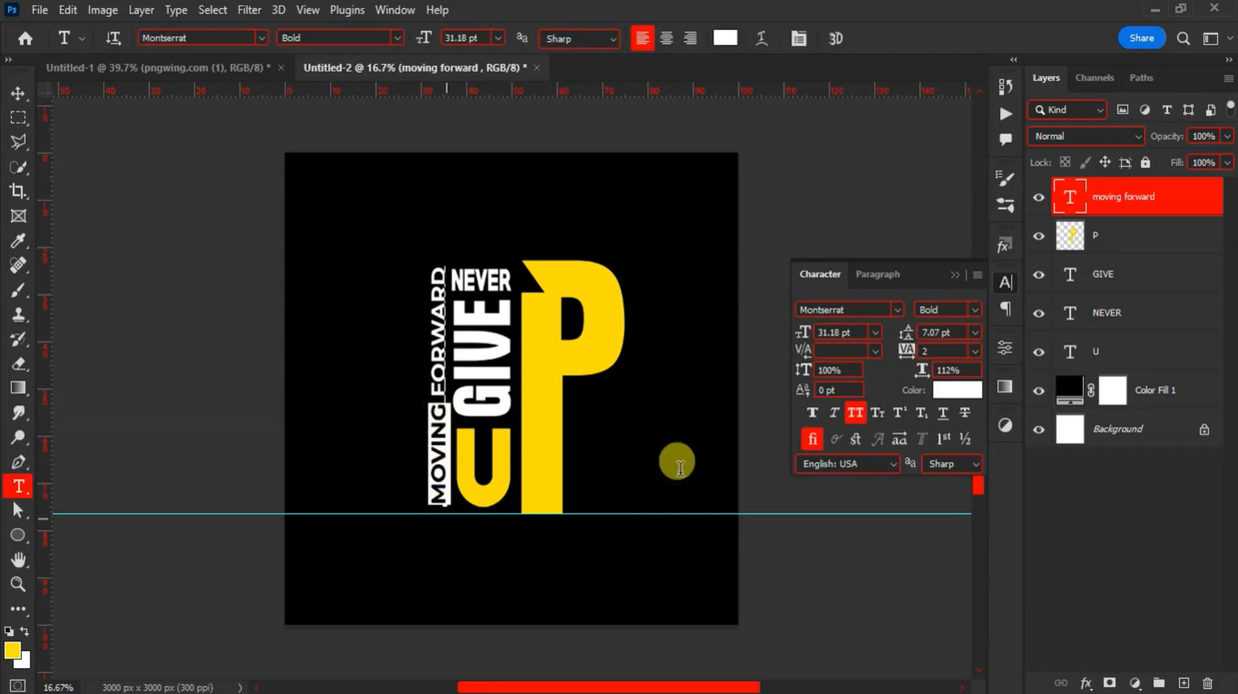
click(971, 309)
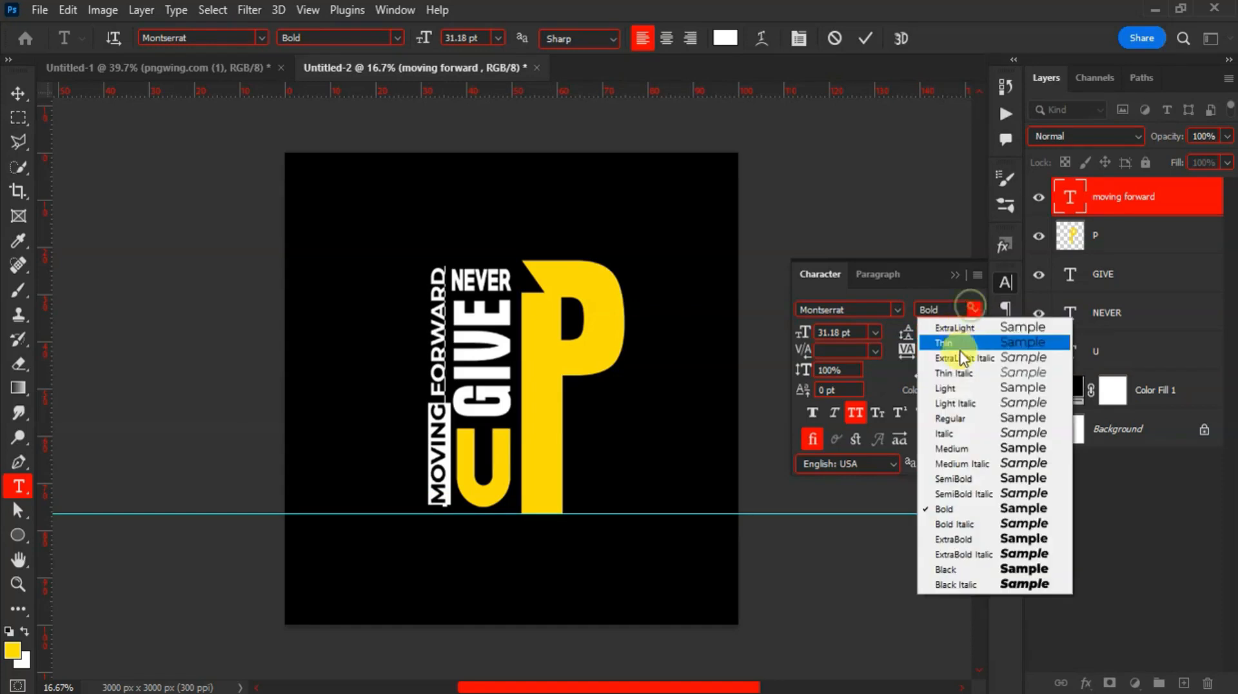
click(951, 420)
click(865, 38)
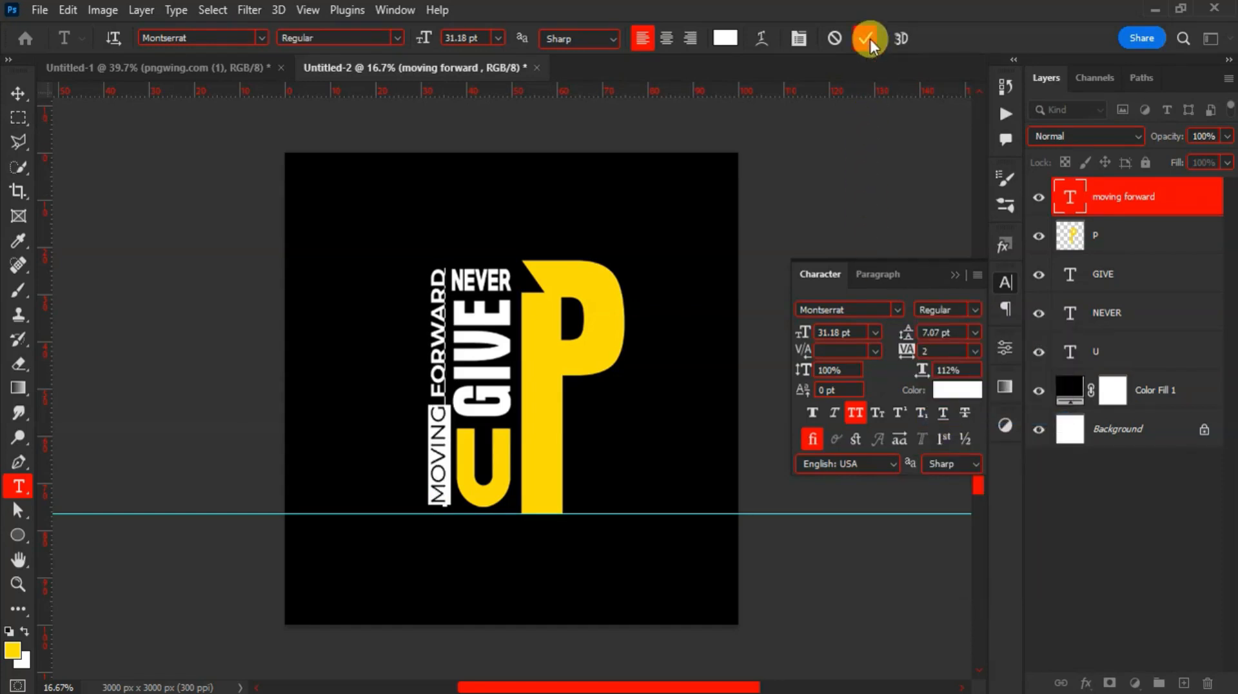
Step: Tighten MOVING FORWARD's tracking to -38 and move it up level with the top of the P
key(v)
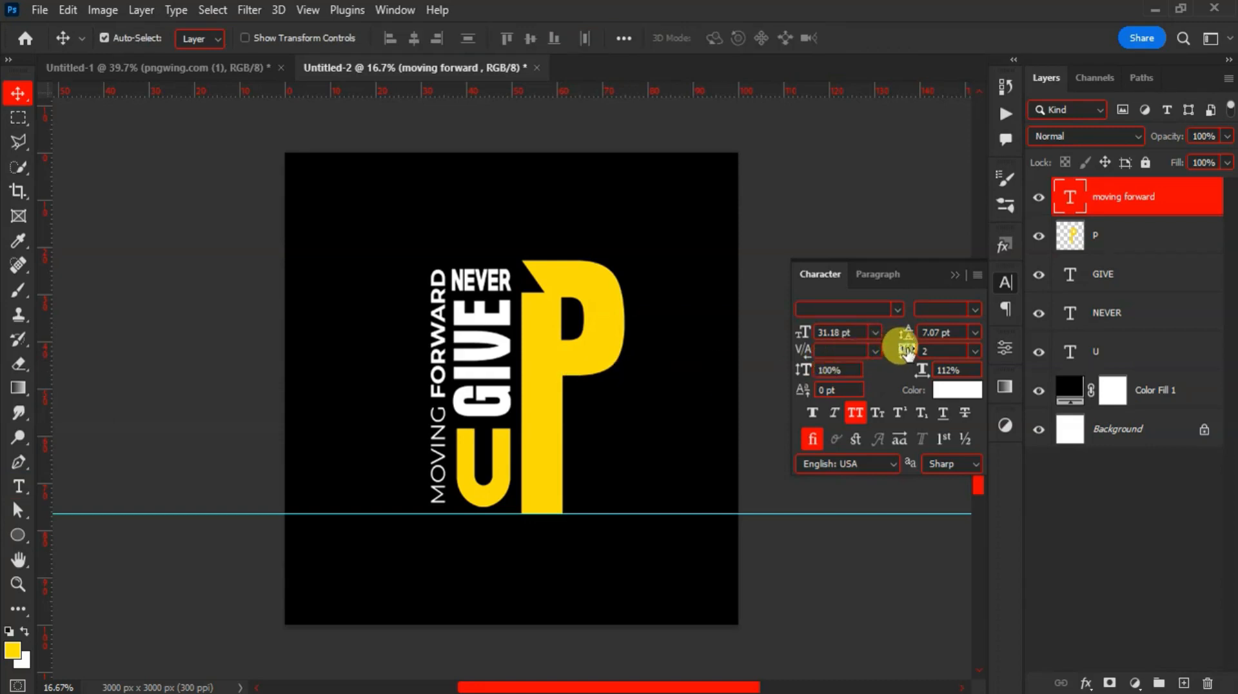
key(Return)
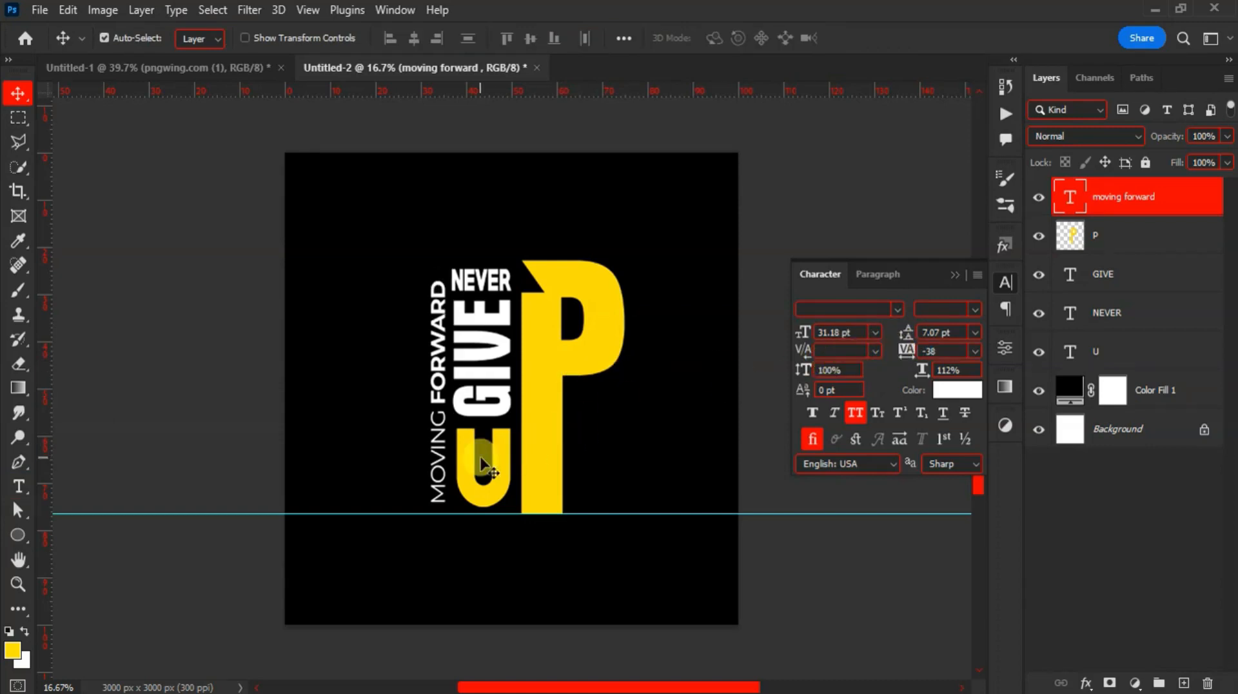
drag(443, 454, 439, 430)
Step: Nudge NEVER slightly up and scale MOVING FORWARD down to about 29.7 pt, aligning its upper end with NEVER
click(485, 290)
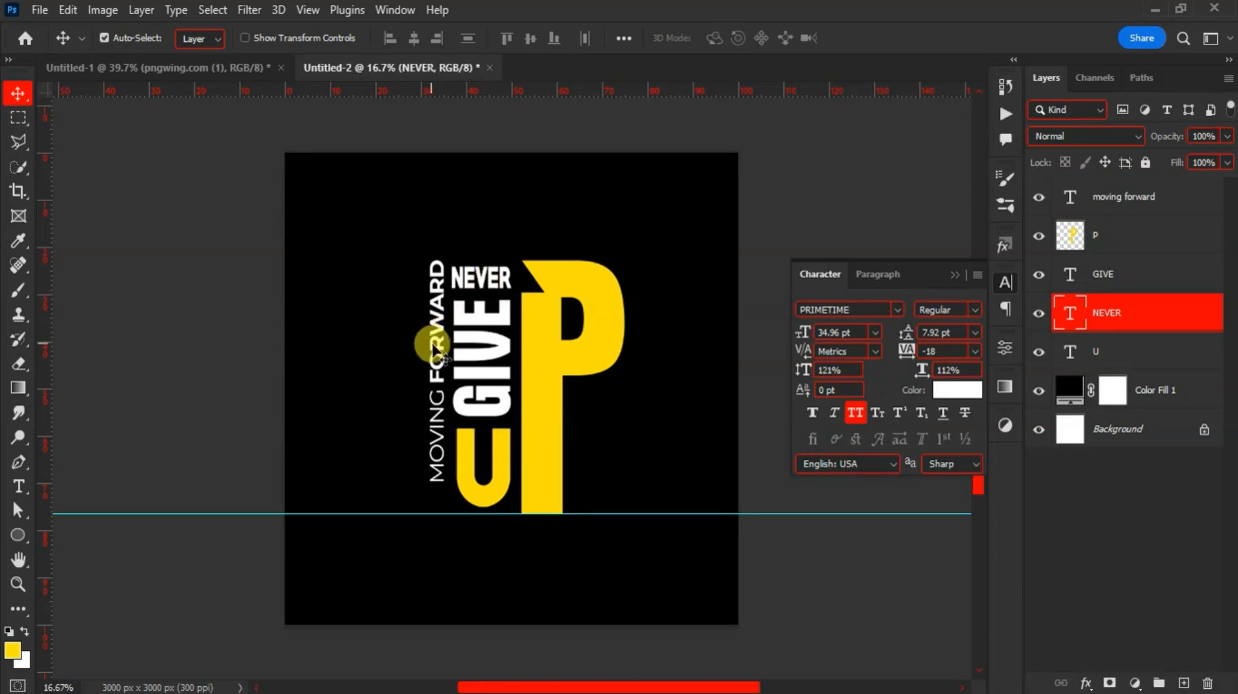
click(429, 340)
key(ctrl+t)
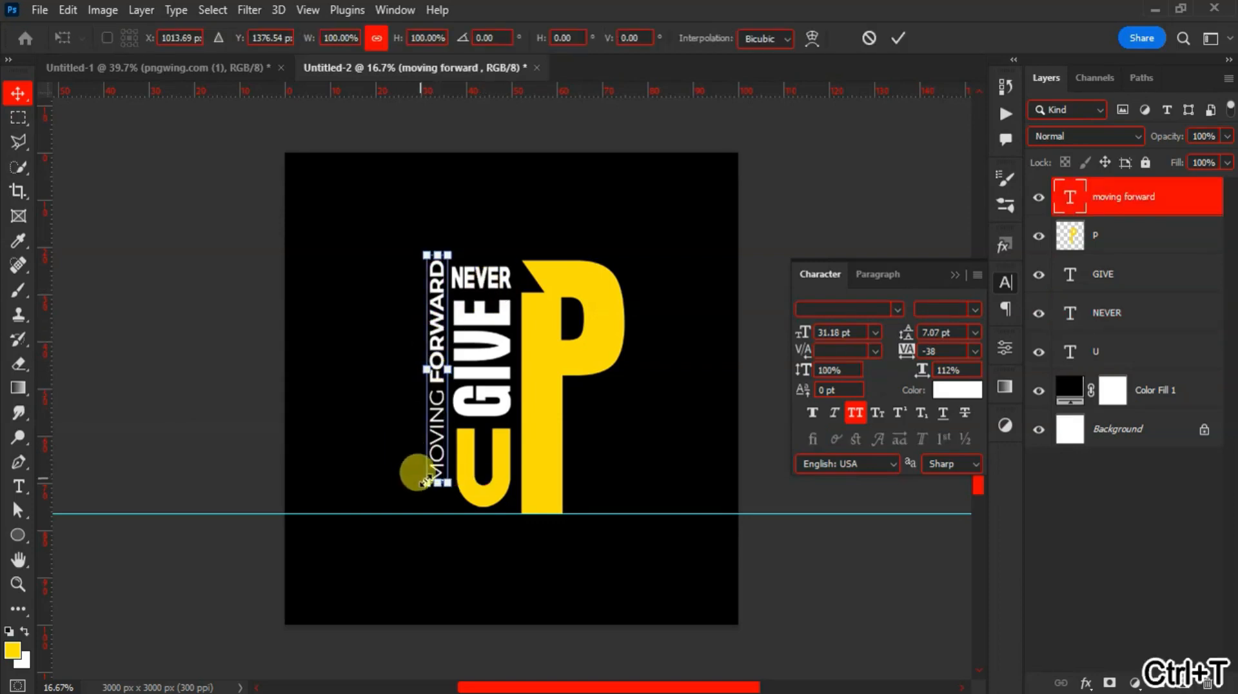
drag(426, 480, 441, 447)
key(Return)
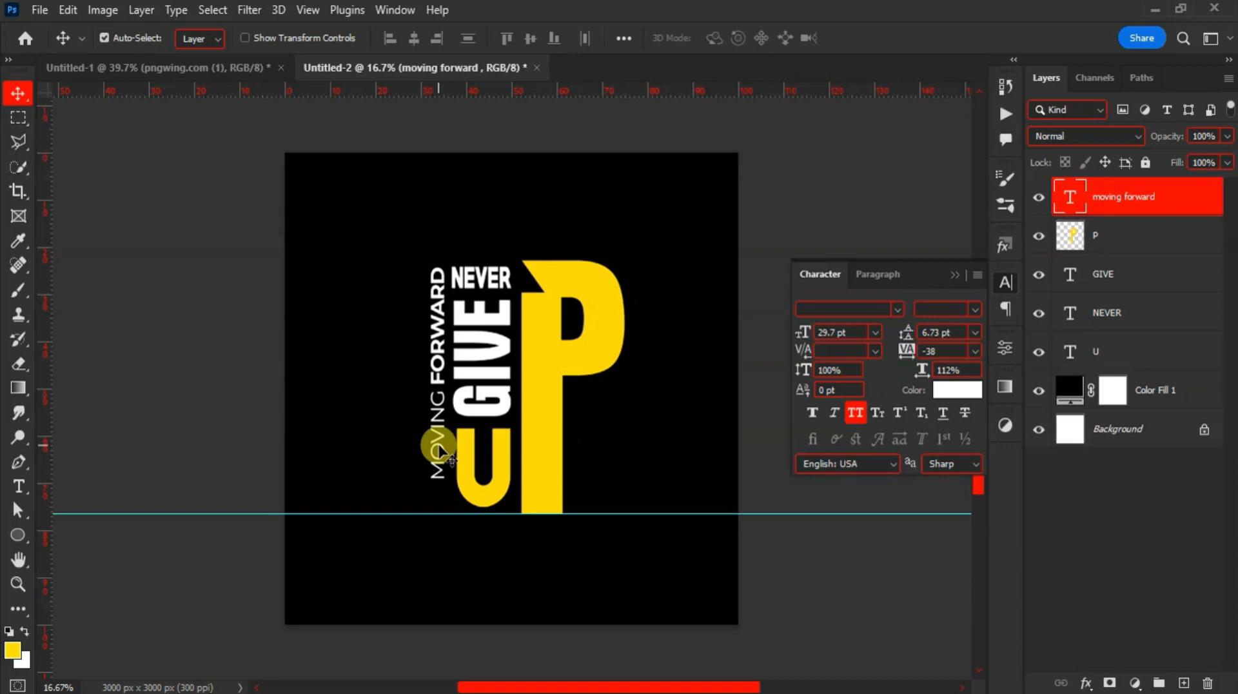
Step: Add a white text line reading "IMPOSSIBLE IN NOTHING" below the lettering
scroll(463, 597, down, 1)
scroll(461, 603, up, 2)
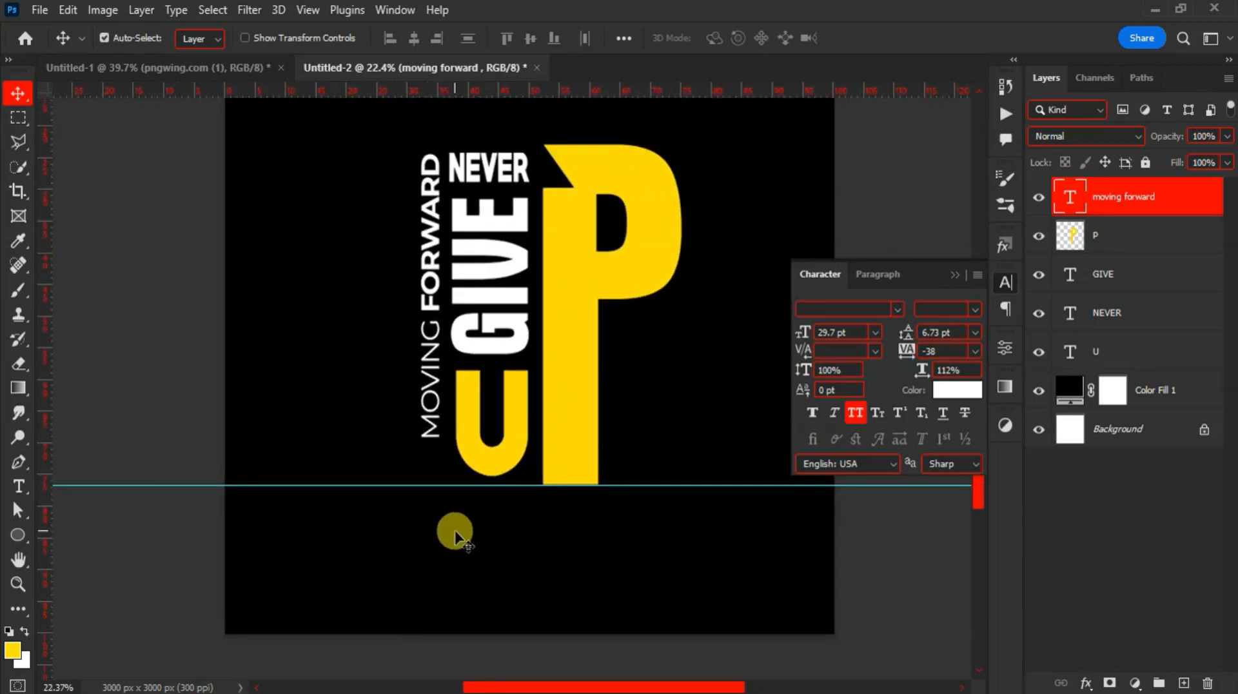
key(t)
click(455, 529)
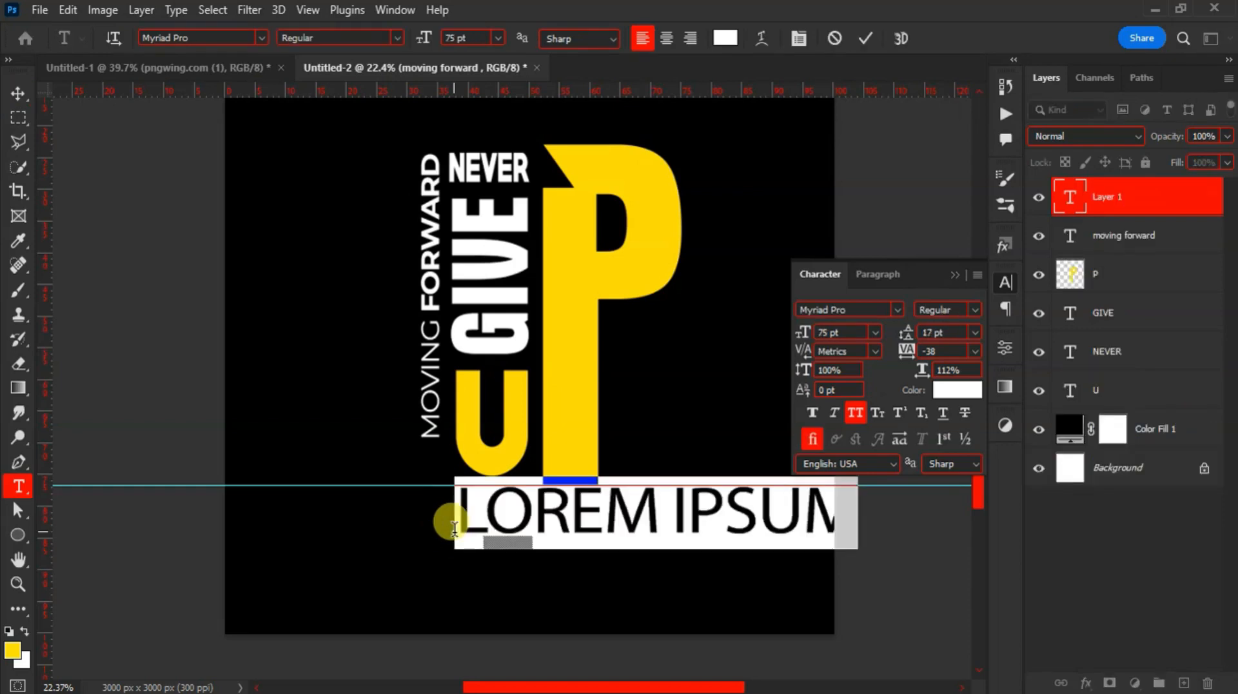
text(IMPOS)
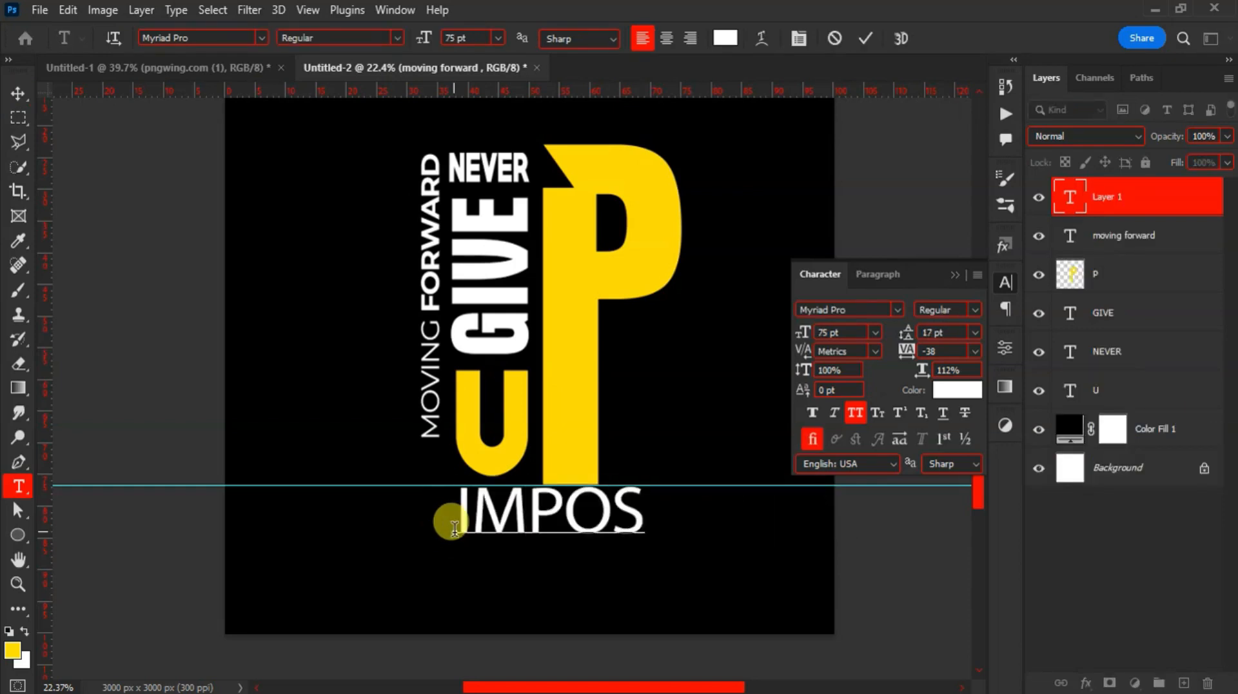
text(SIBLE II)
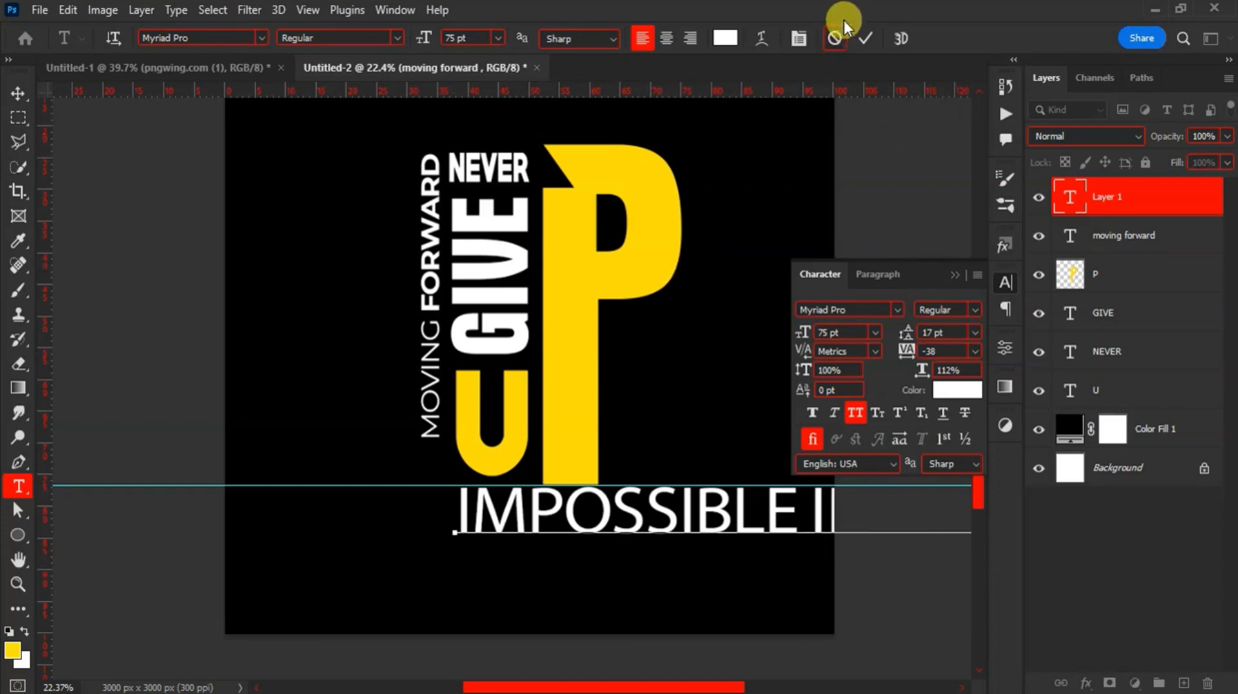
click(864, 38)
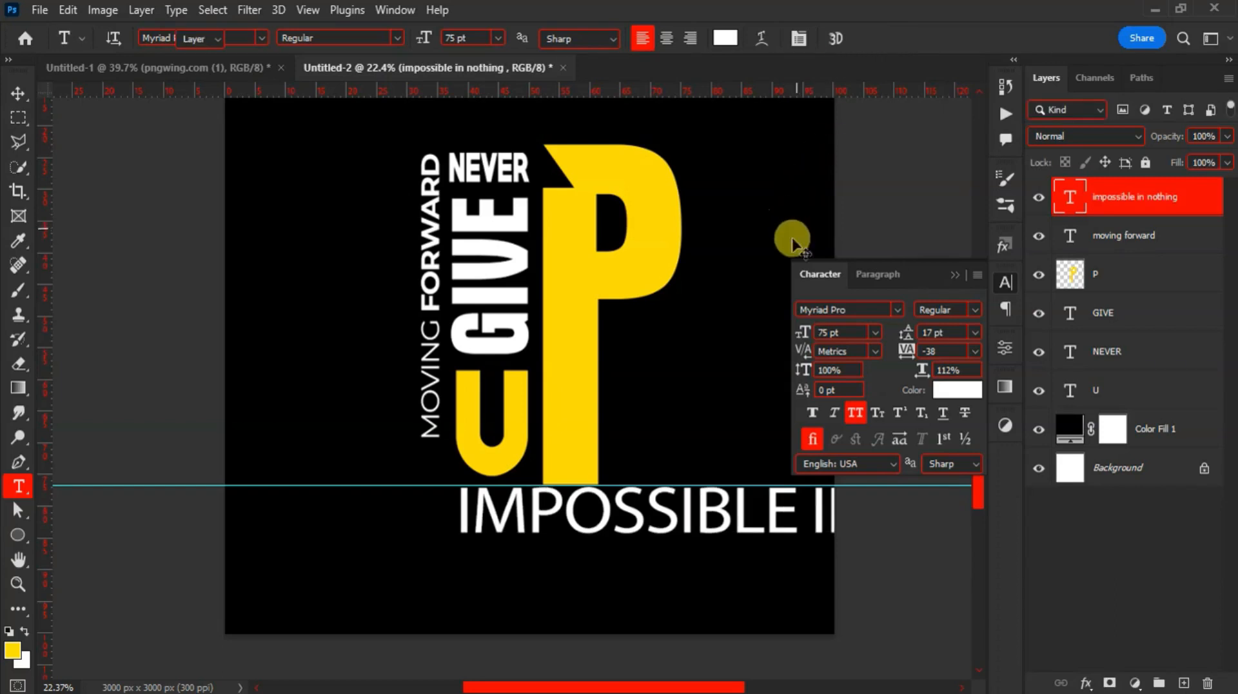
Step: Scale IMPOSSIBLE IN NOTHING to 28% and place it just below the horizontal guide, starting in line with MOVING FORWARD
key(v)
drag(667, 523, 516, 543)
key(ctrl+t)
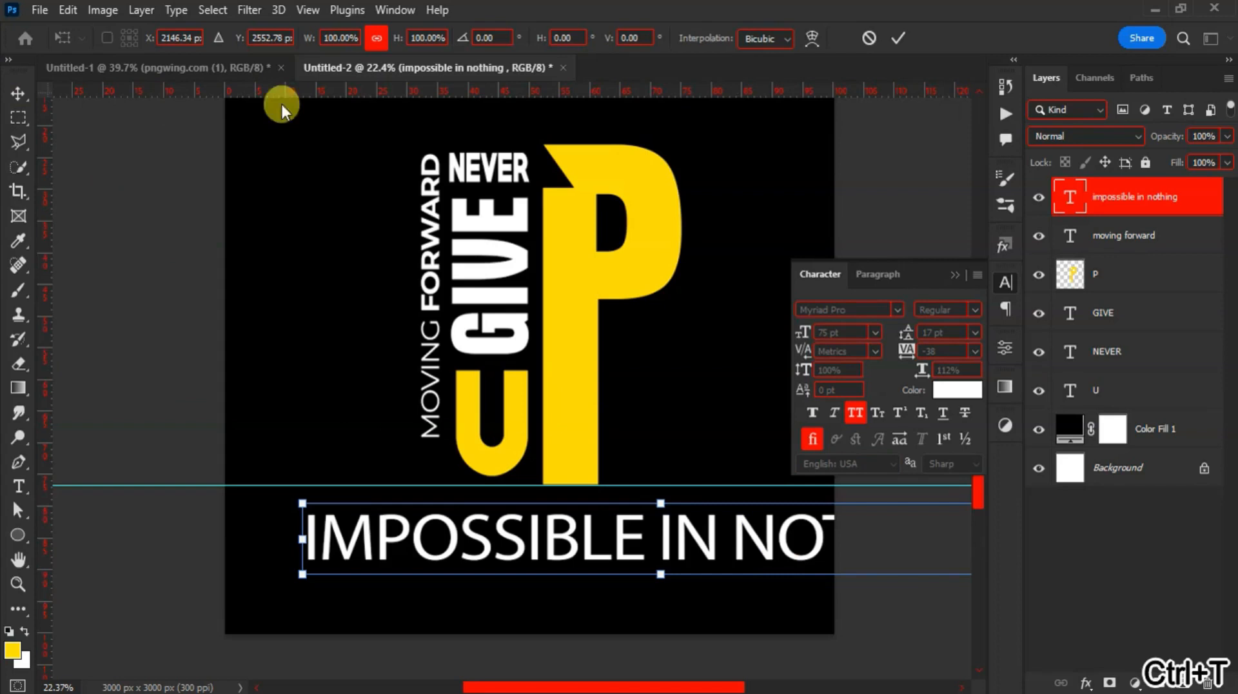
drag(310, 42, 240, 39)
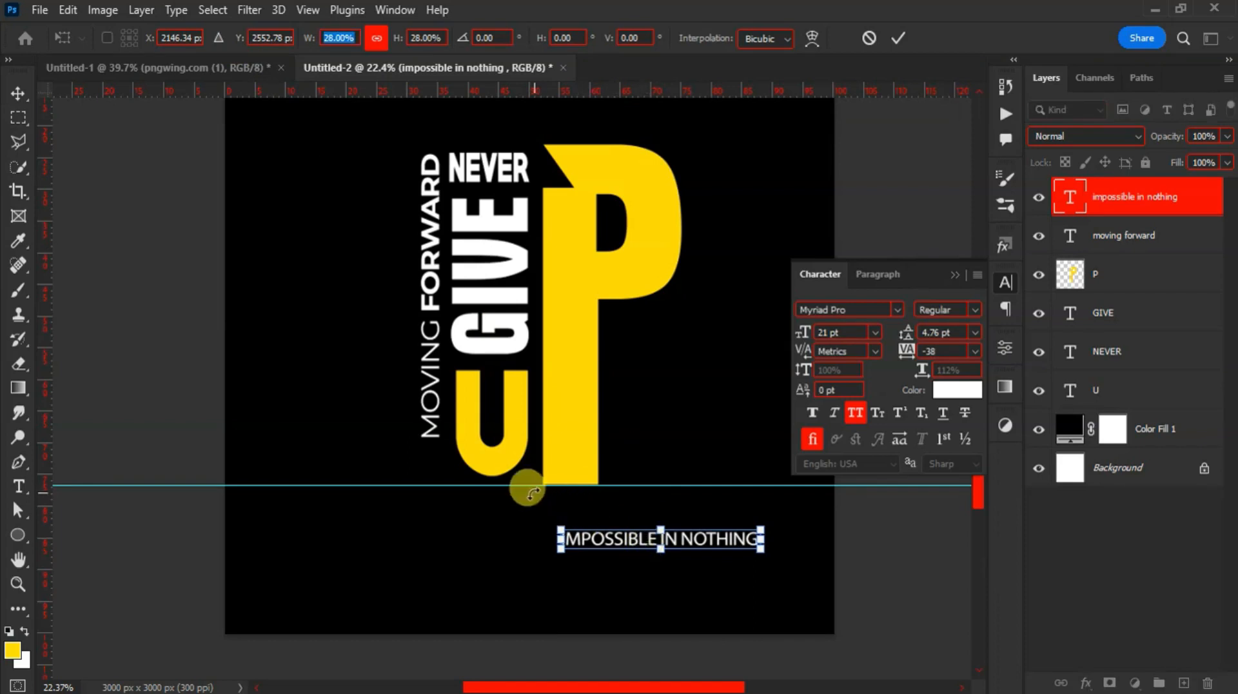
click(614, 545)
drag(614, 545, 476, 503)
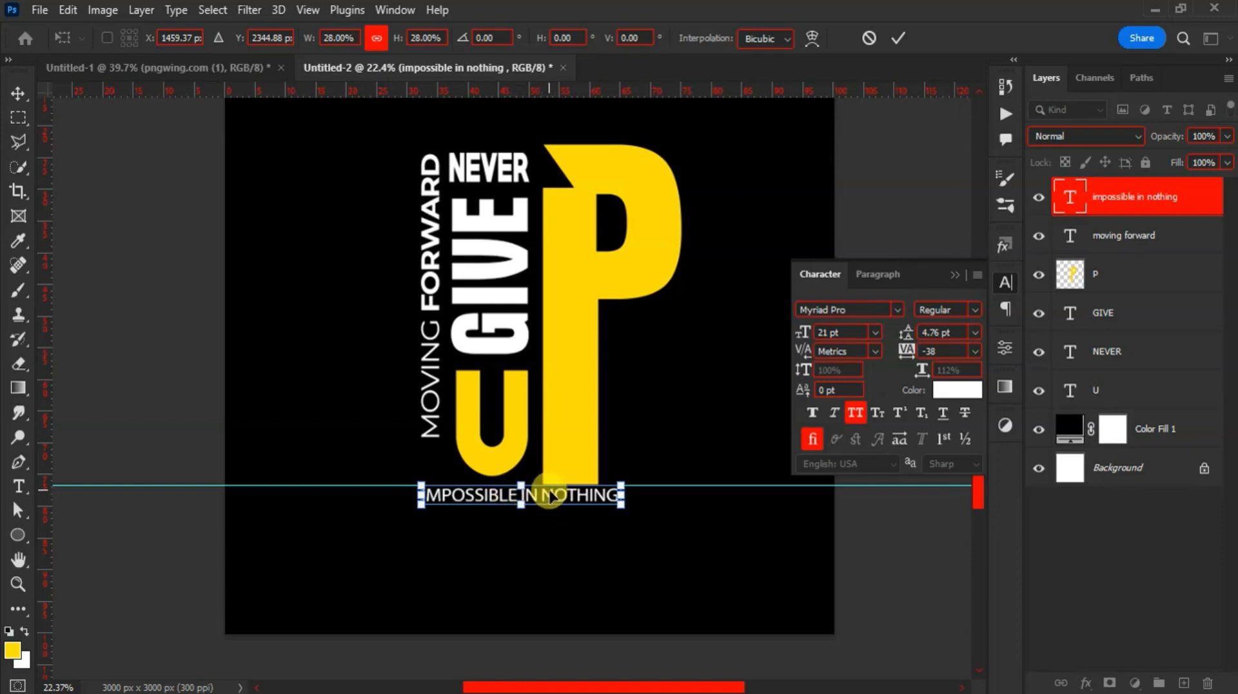
Step: Enlarge IMPOSSIBLE IN NOTHING to about 23.4 pt and nudge it slightly down from the guide
drag(621, 500, 627, 504)
key(Return)
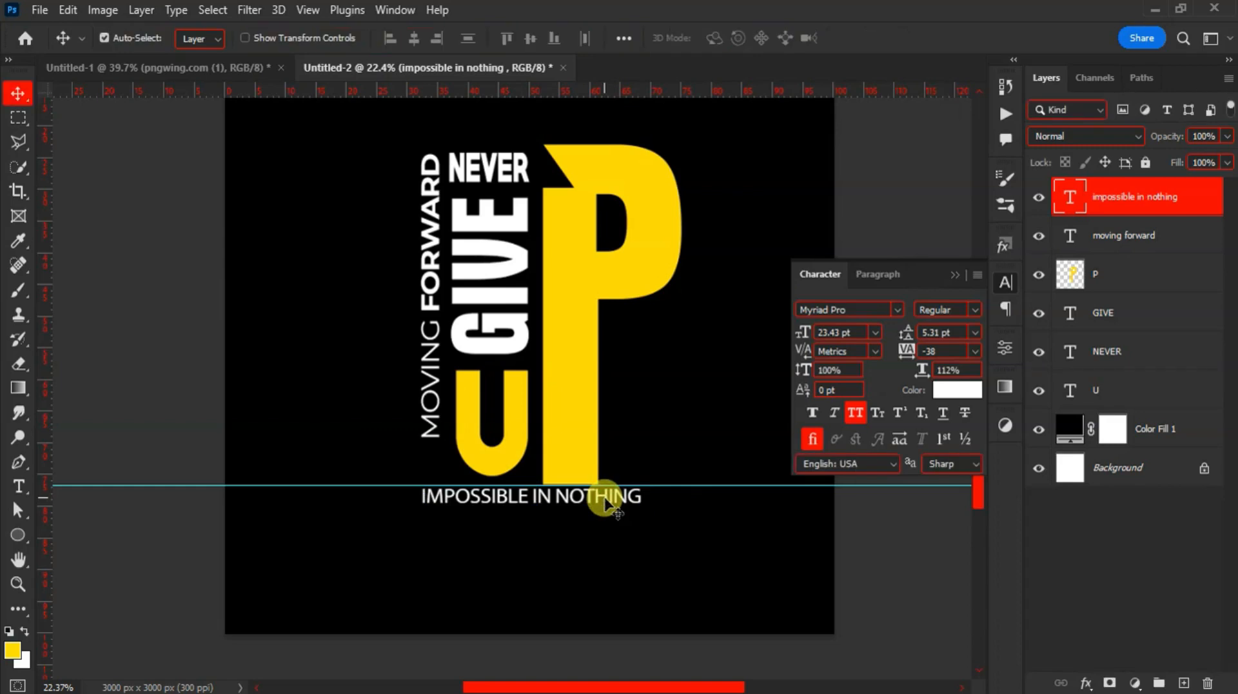
key(Down)
key(Down)
key(Down)
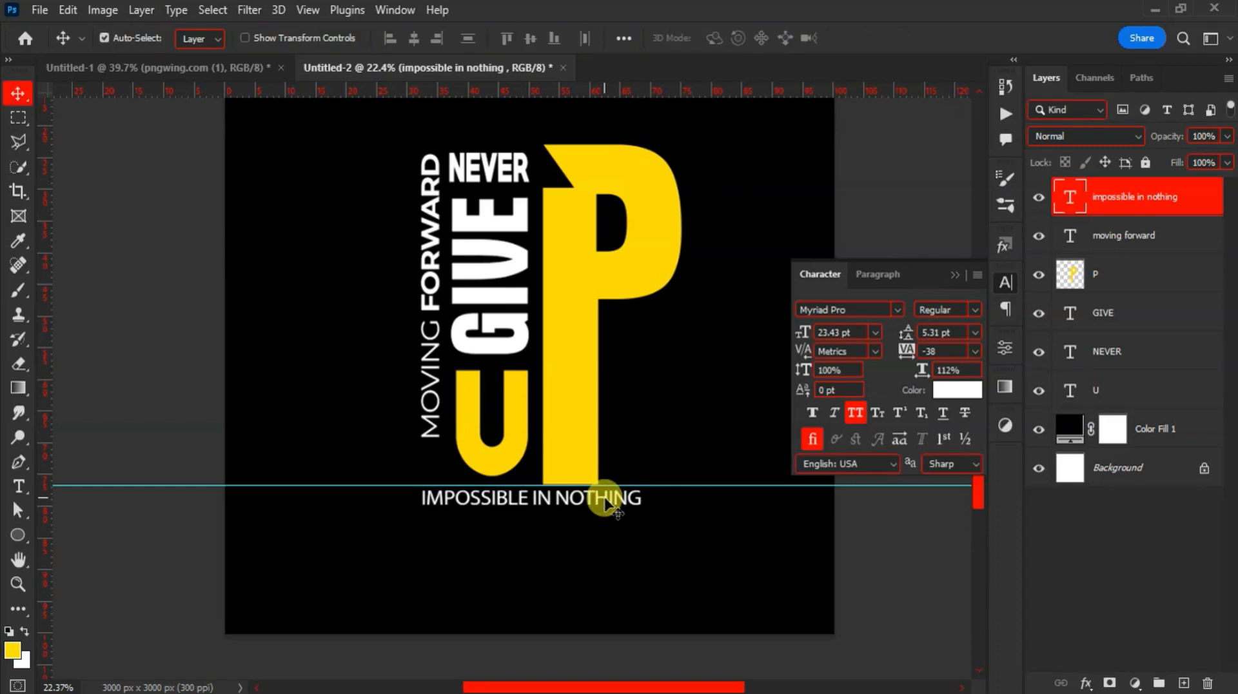
Step: Add a vertical guide at MOVING FORWARD's outer edge and scale IMPOSSIBLE IN NOTHING to about 18.7 pt, ending at the P's stem
drag(50, 400, 423, 435)
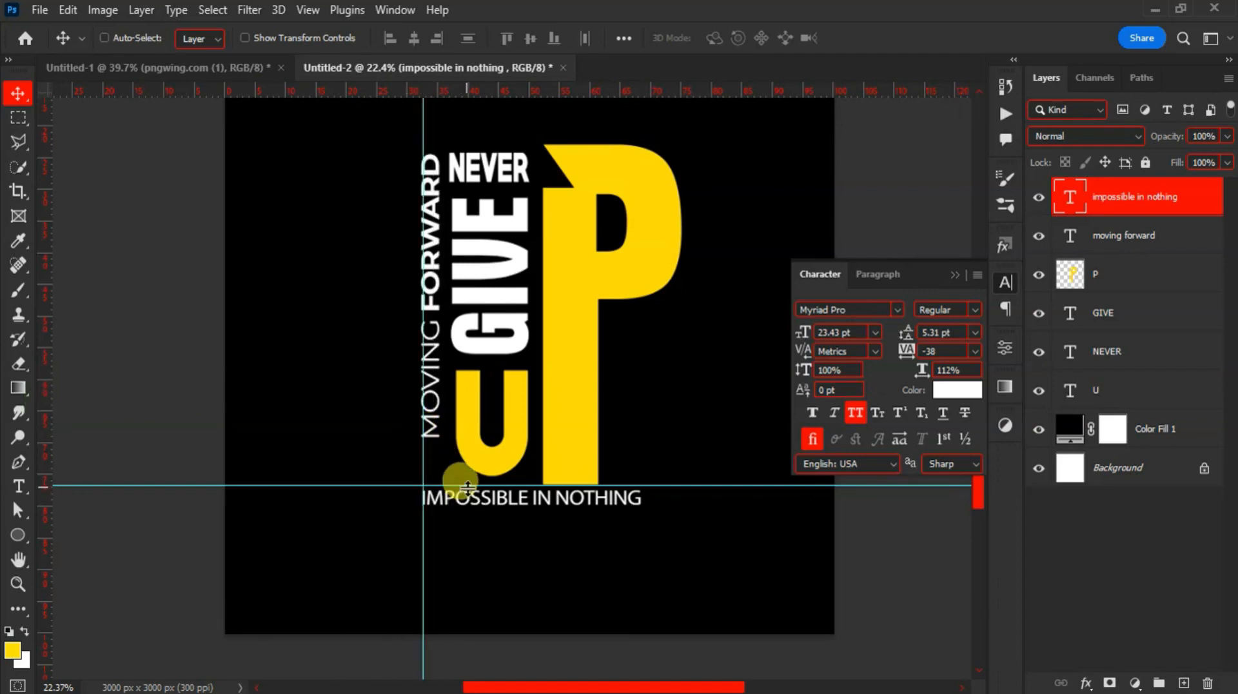
key(ctrl+t)
drag(641, 505, 597, 509)
key(Return)
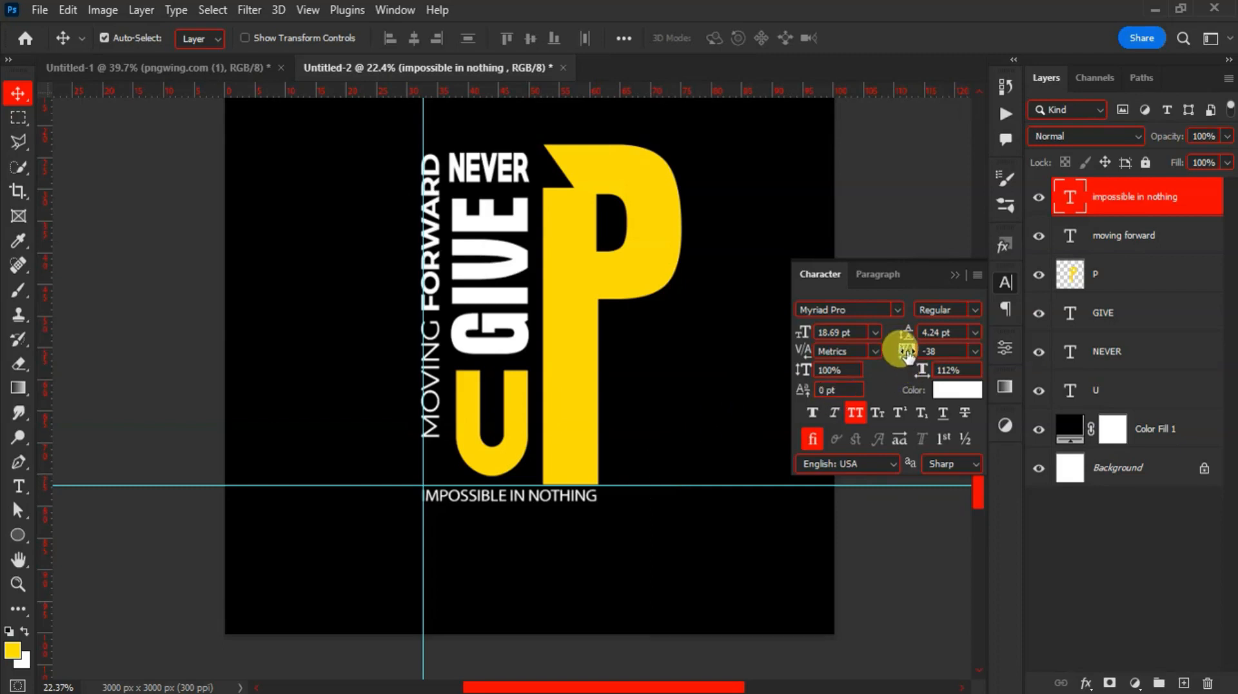
Step: Widen the tracking of IMPOSSIBLE IN NOTHING to 2
drag(906, 352, 910, 355)
click(584, 445)
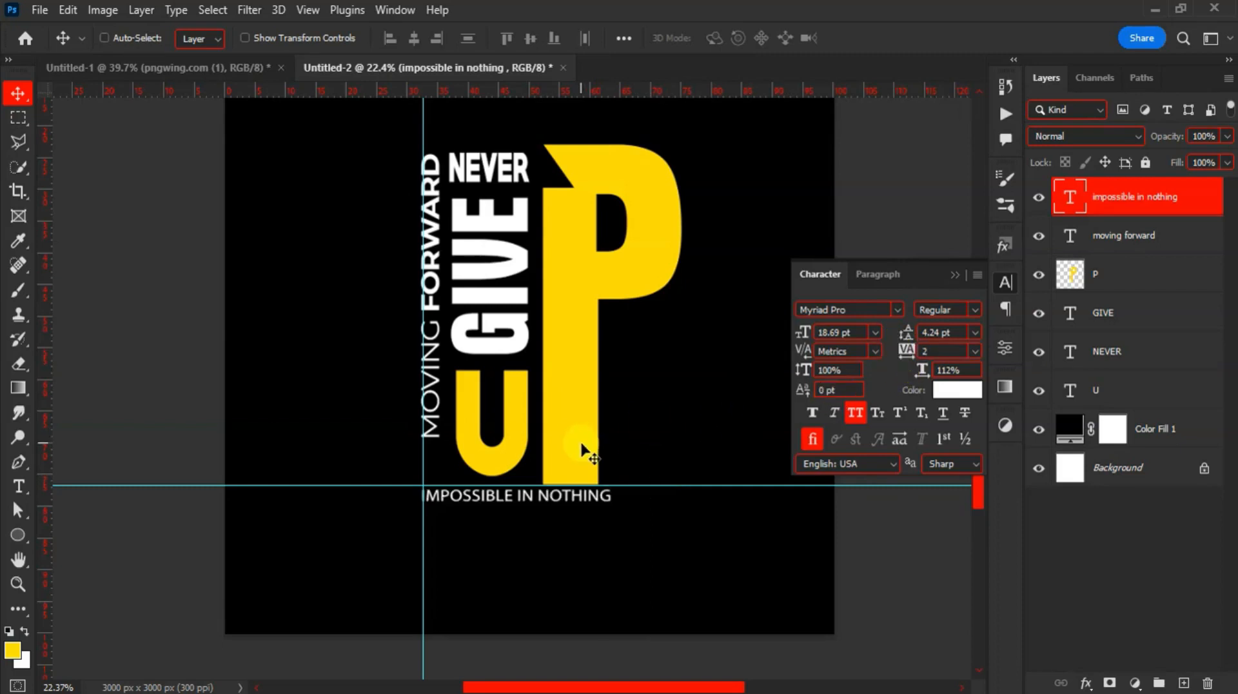
Step: Scale IMPOSSIBLE IN NOTHING to about 17.2 pt, spanning from the vertical guide to the far edge of the P's stem
key(ctrl+t)
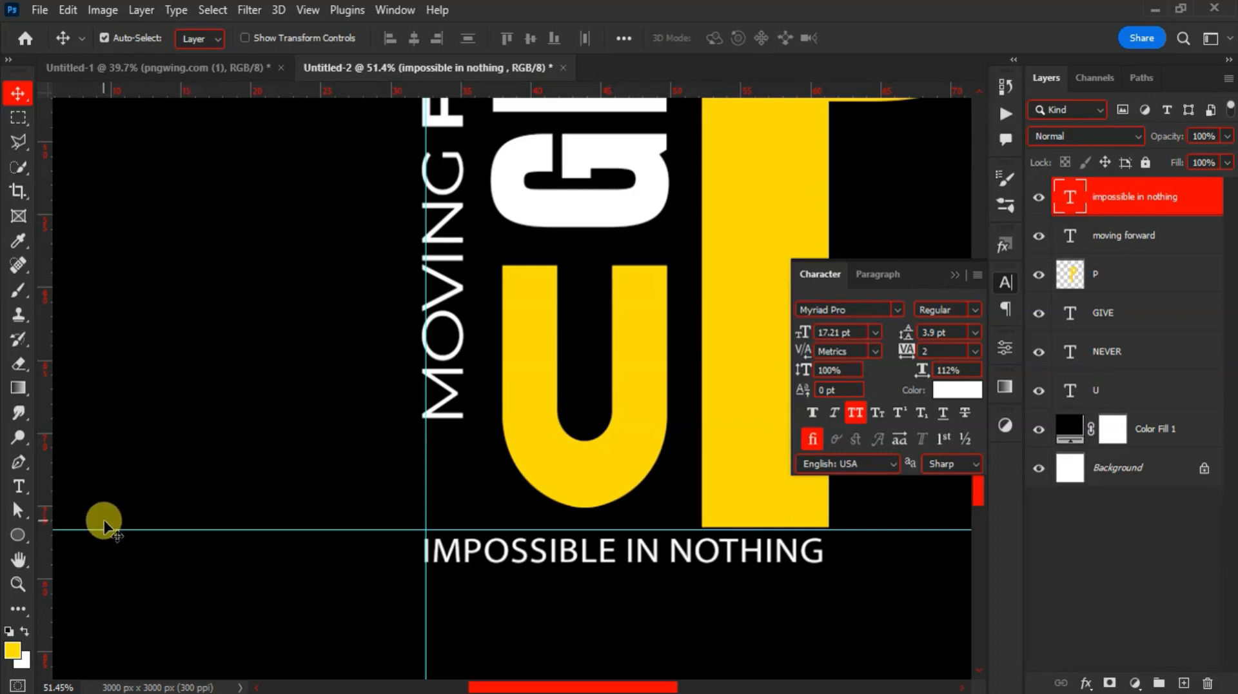
Step: Draw a small yellow triangle about 41 by 35 px with no stroke on the empty black area beside the lettering
click(20, 535)
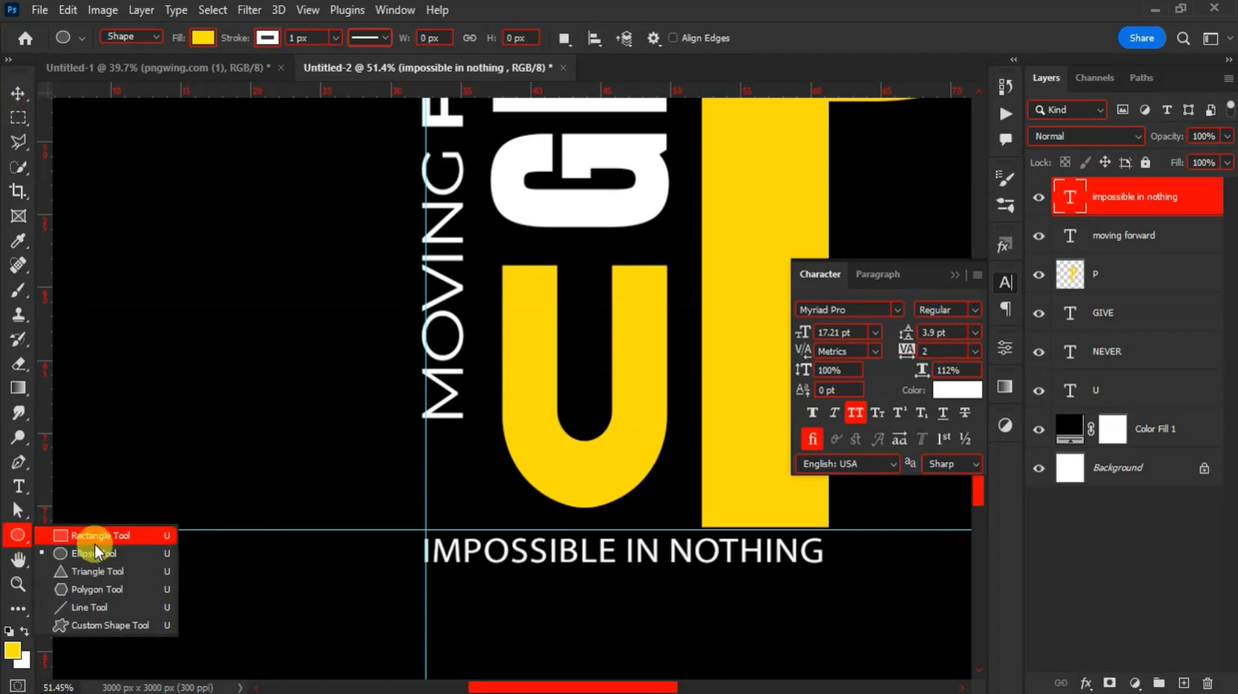
click(96, 571)
drag(171, 430, 188, 447)
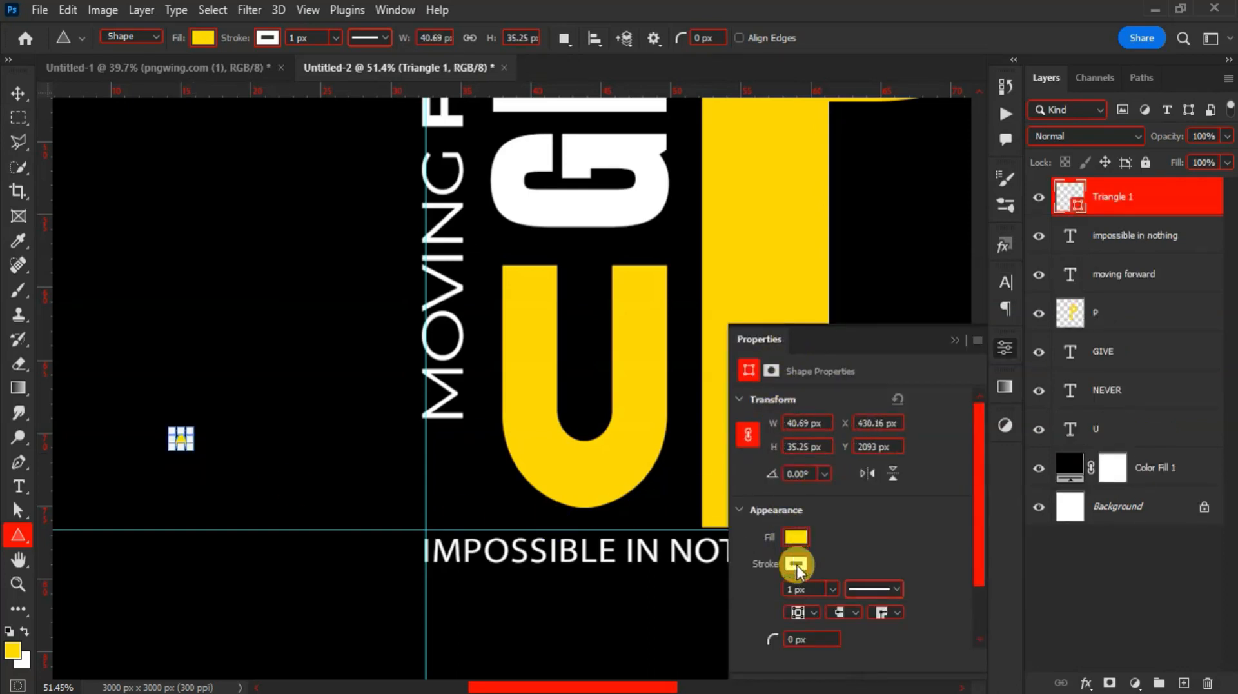
click(795, 559)
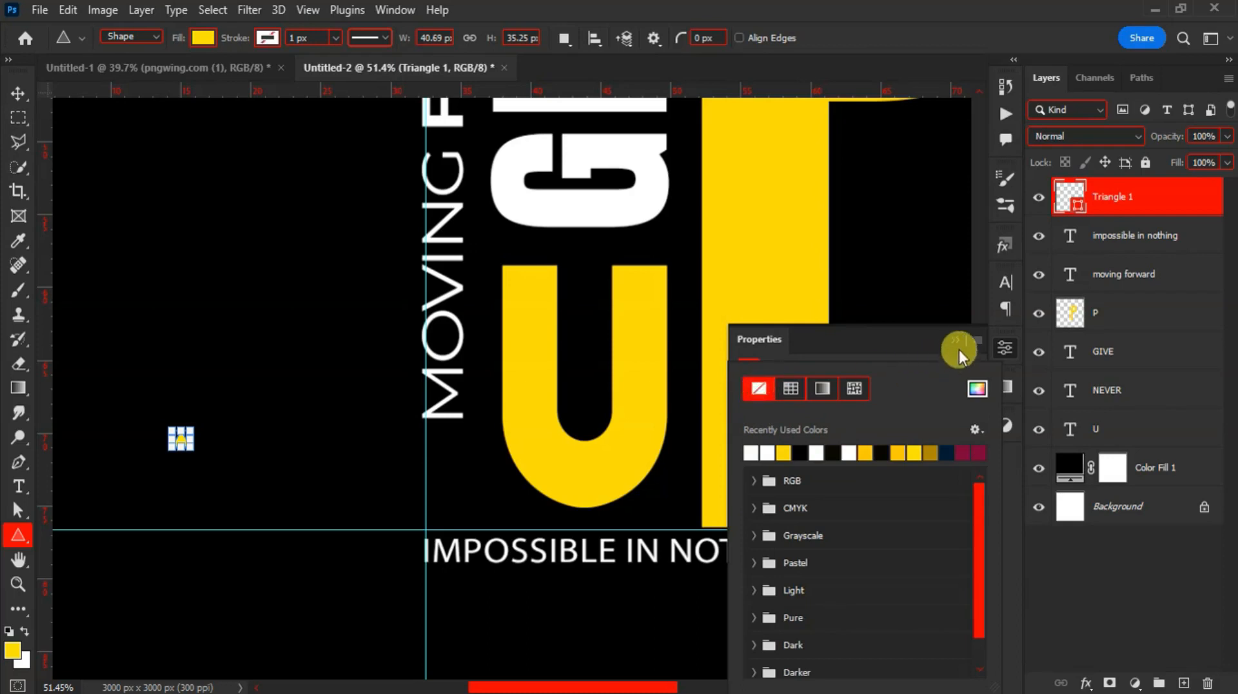
click(954, 340)
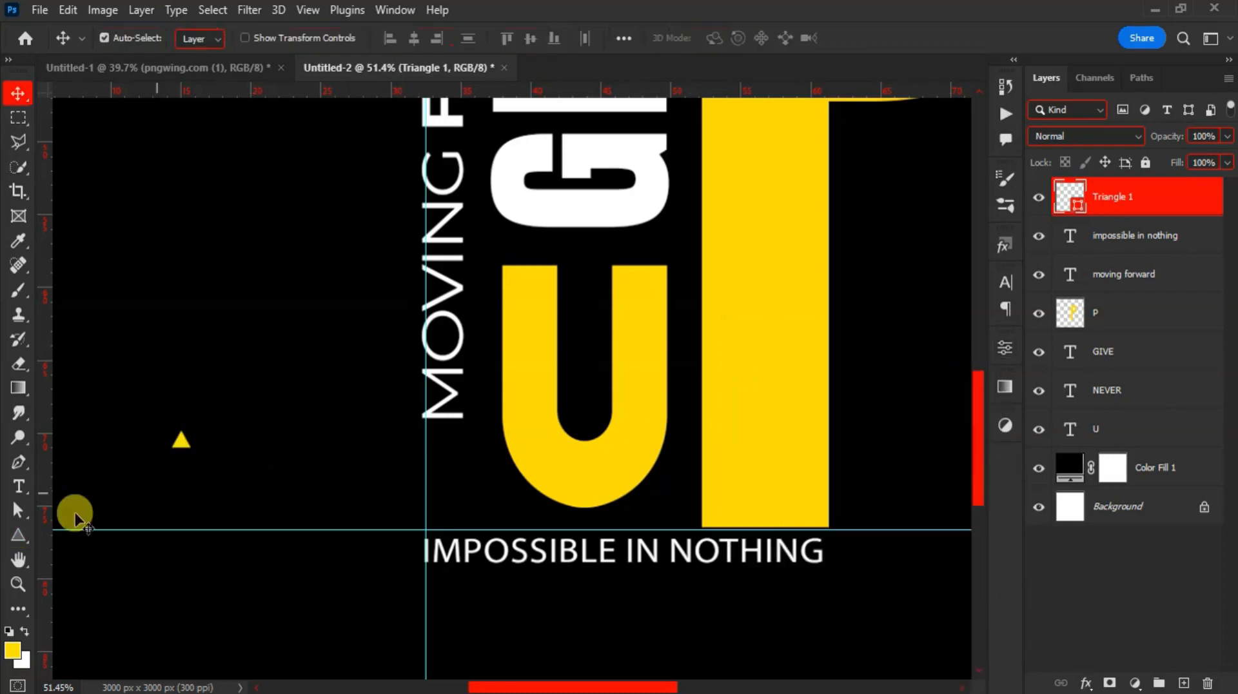
Step: Draw a circle about 76 px wide near the triangle, with no fill and a white 7 px stroke
right_click(18, 534)
click(91, 553)
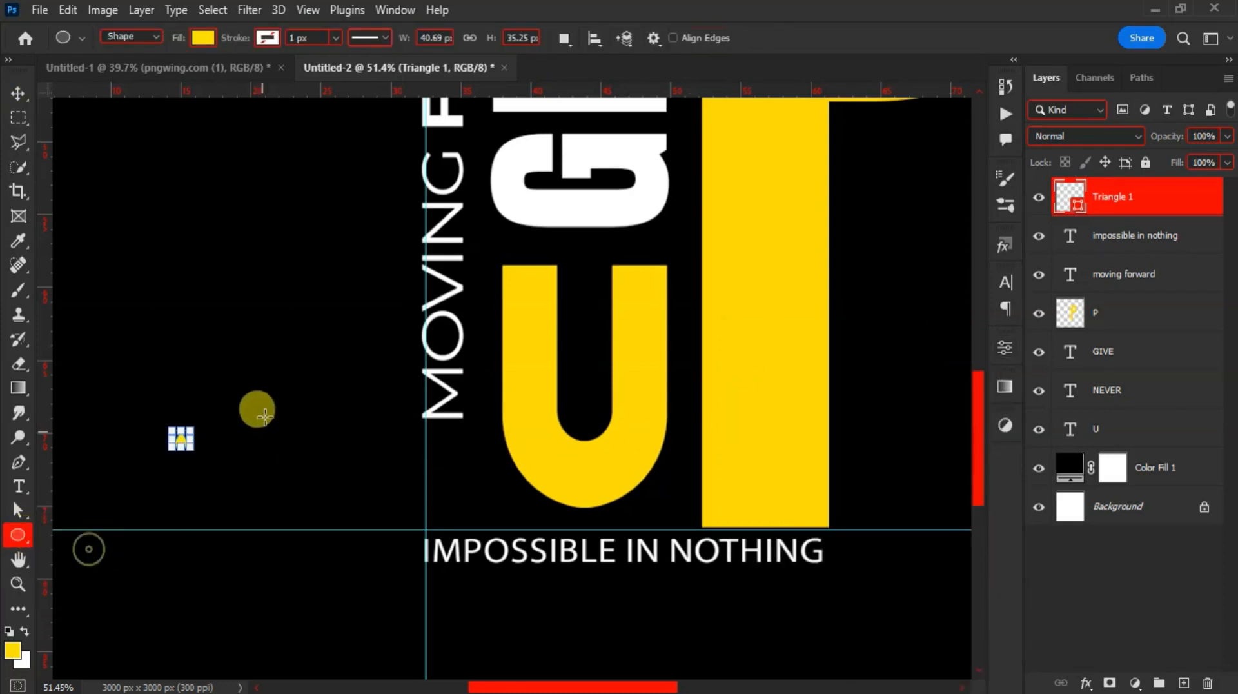
drag(240, 371, 293, 406)
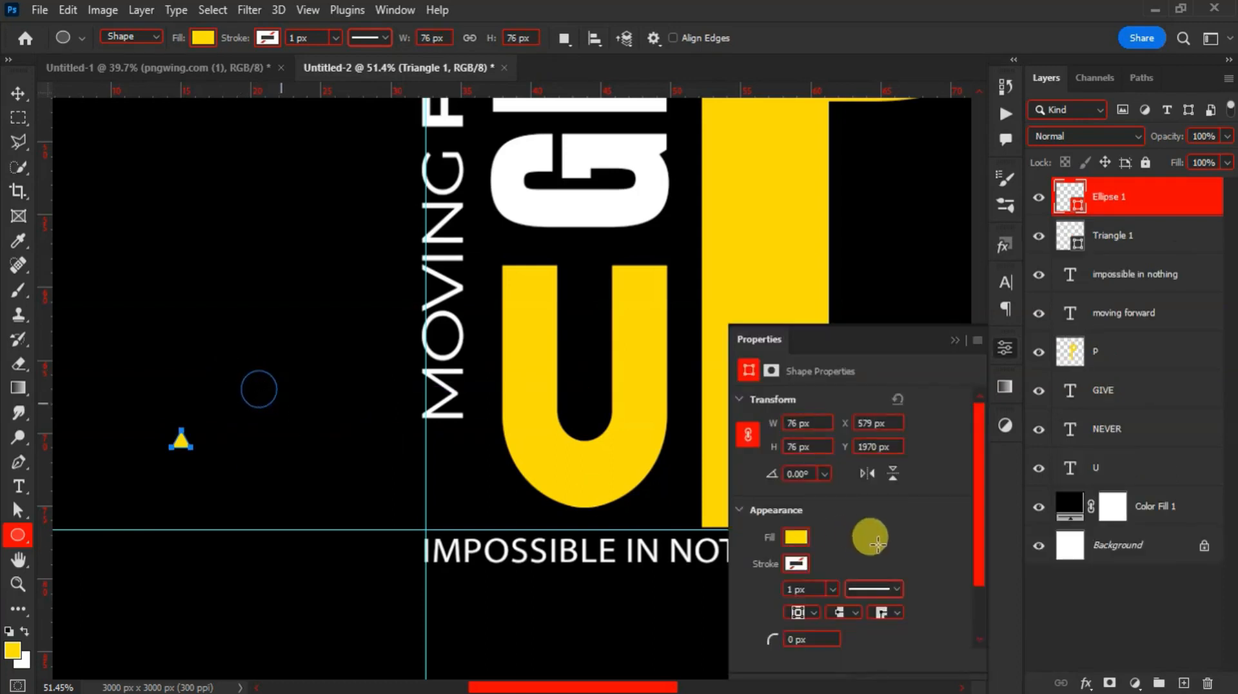
click(796, 536)
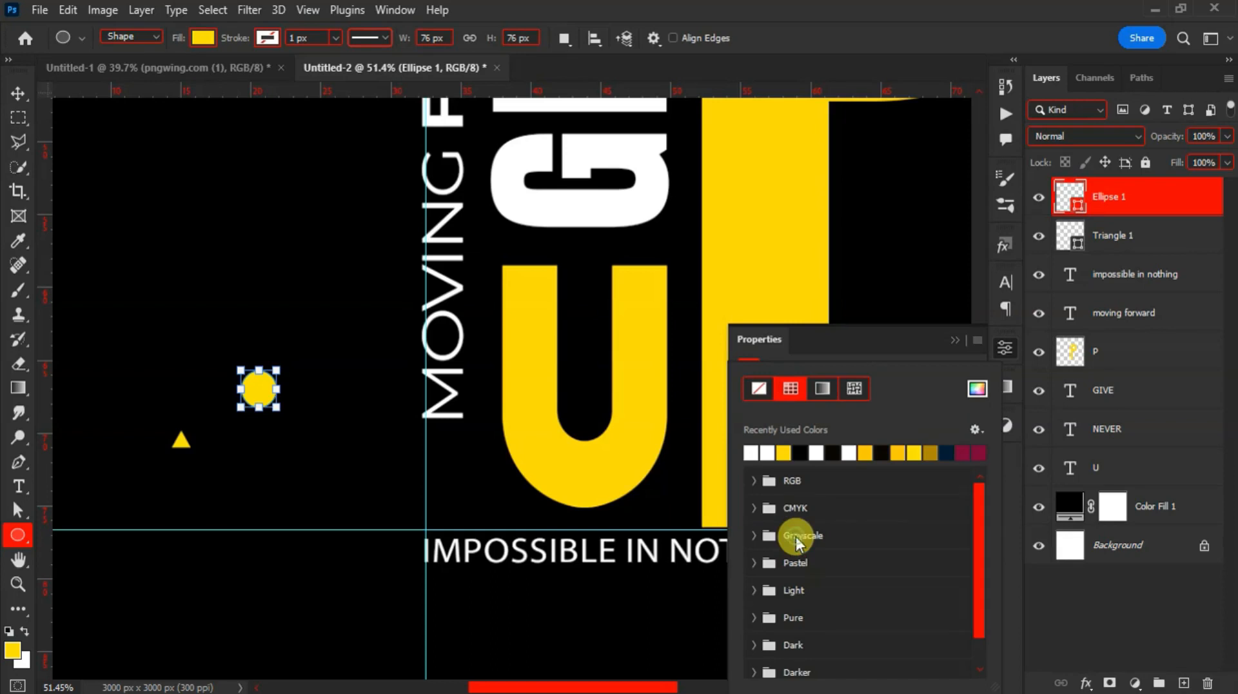
click(760, 390)
click(797, 557)
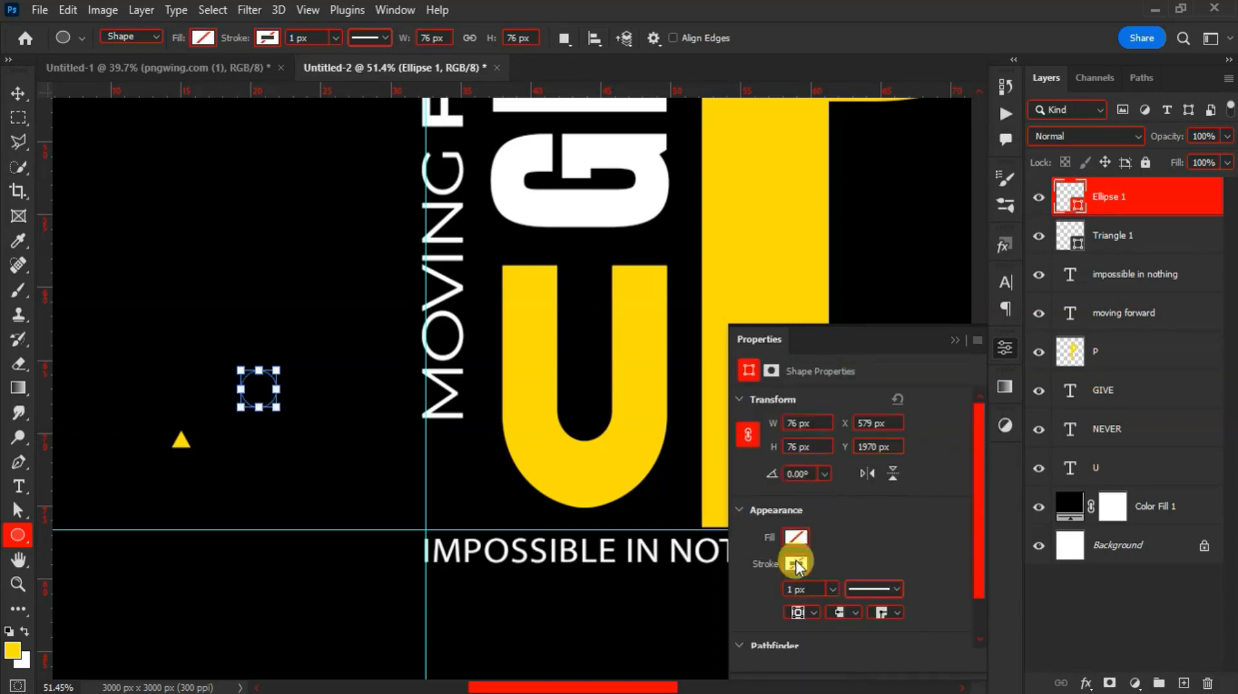
click(816, 354)
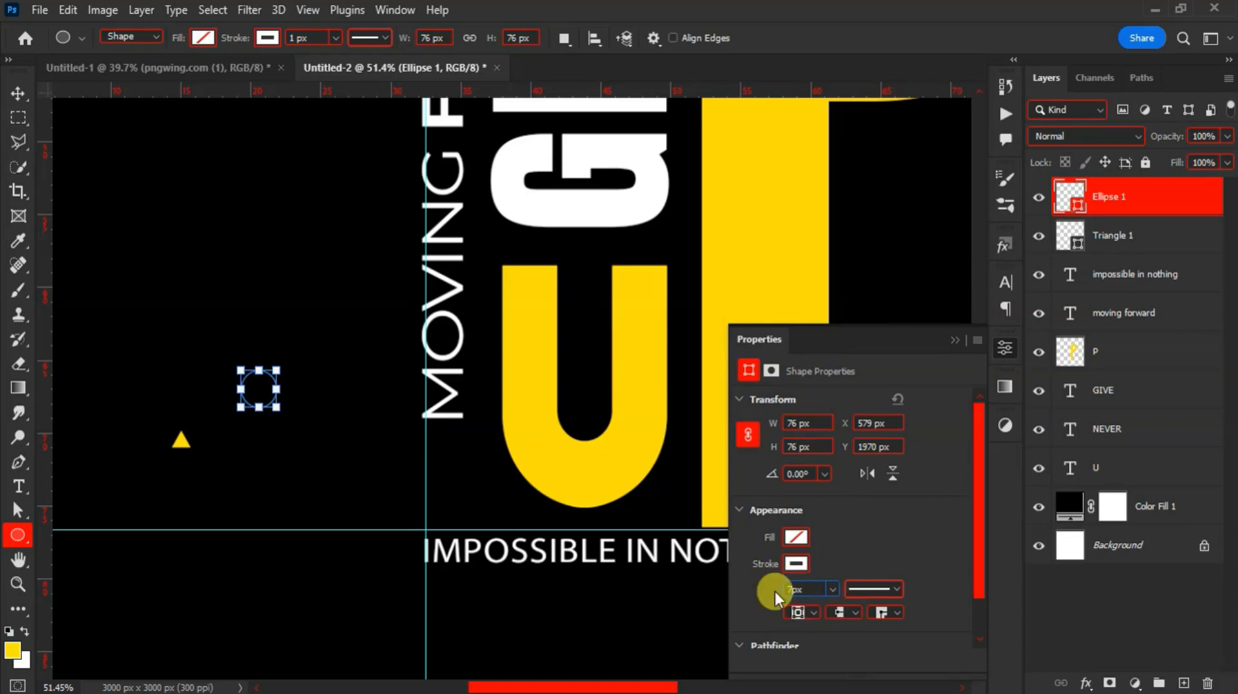
key(Return)
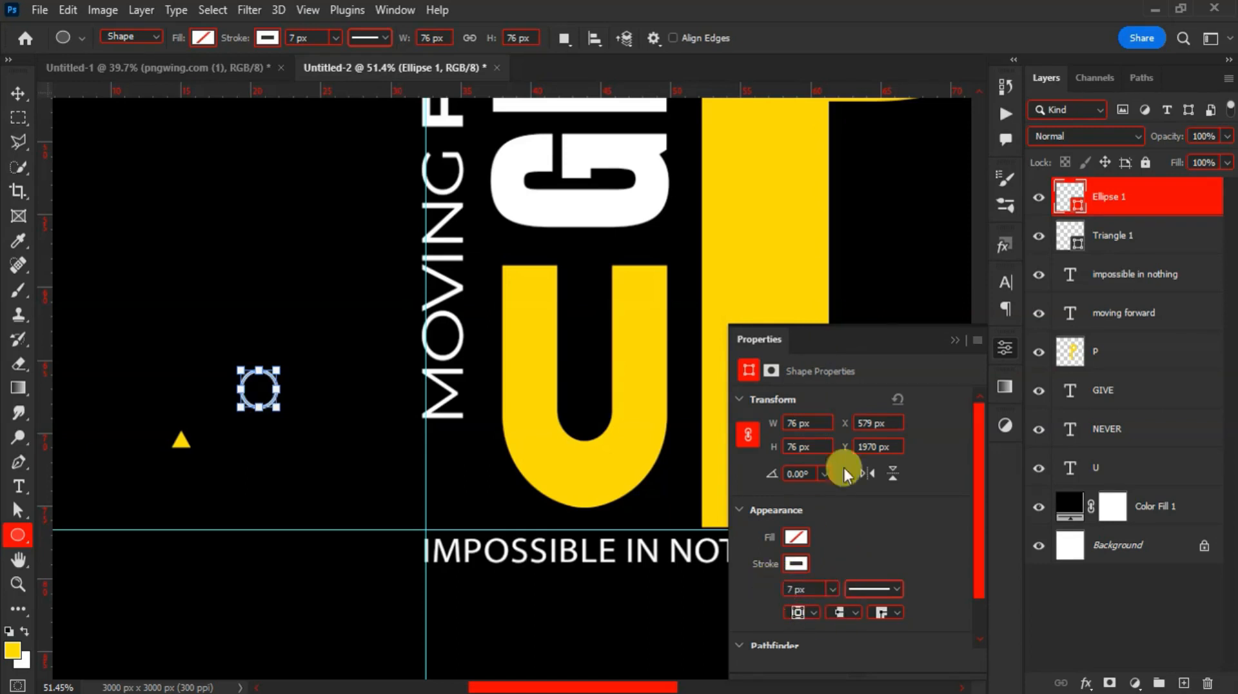
click(955, 340)
Step: Move the yellow triangle into the centre of the white ring
key(v)
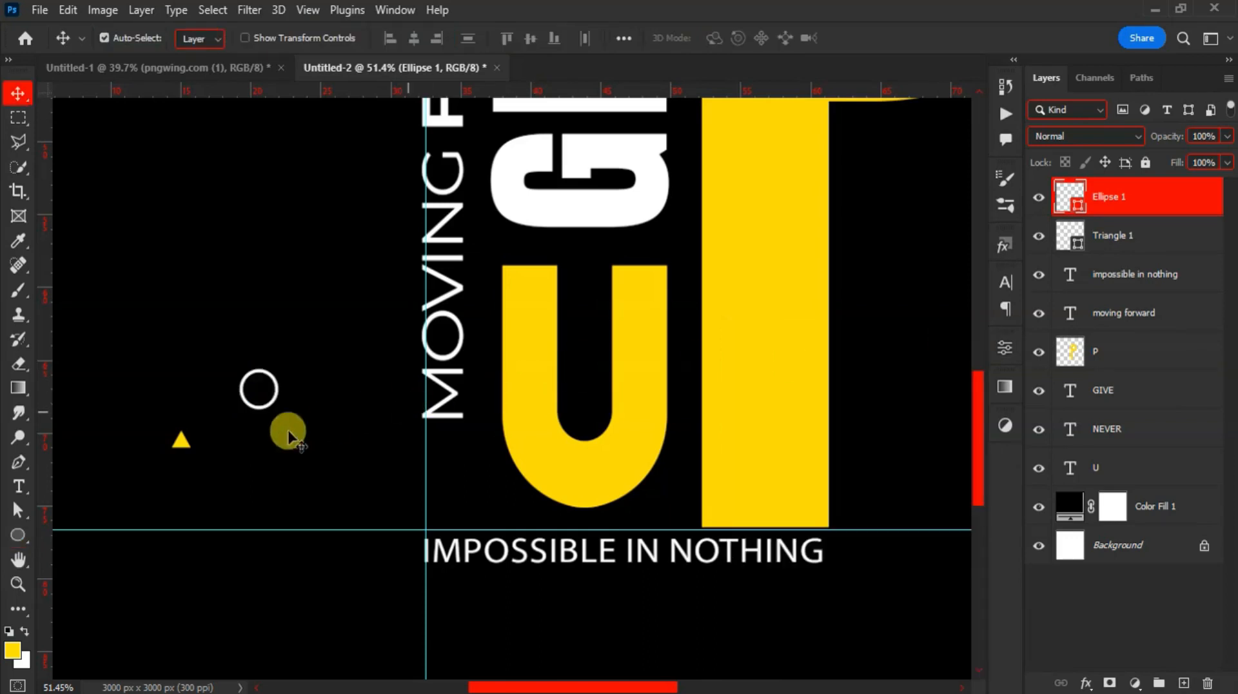
click(181, 443)
drag(181, 445, 258, 392)
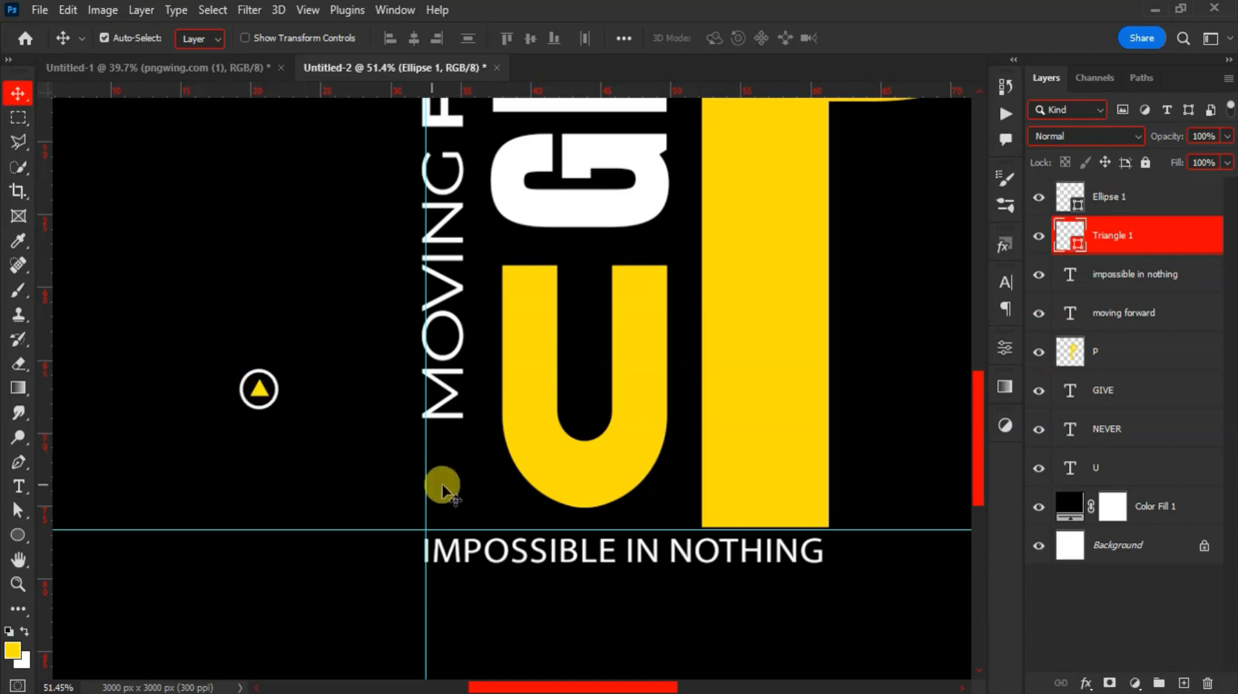
Step: Group the ring and triangle layers and convert the group to a smart object
shift+click(1117, 204)
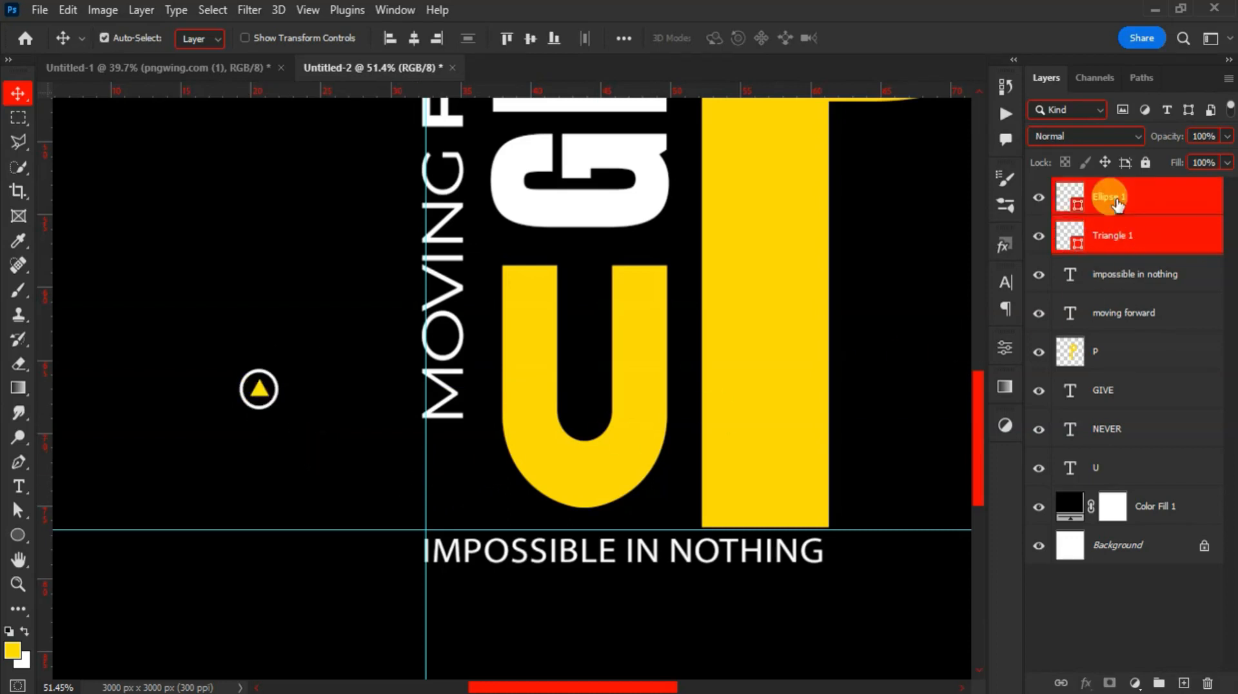
key(ctrl+g)
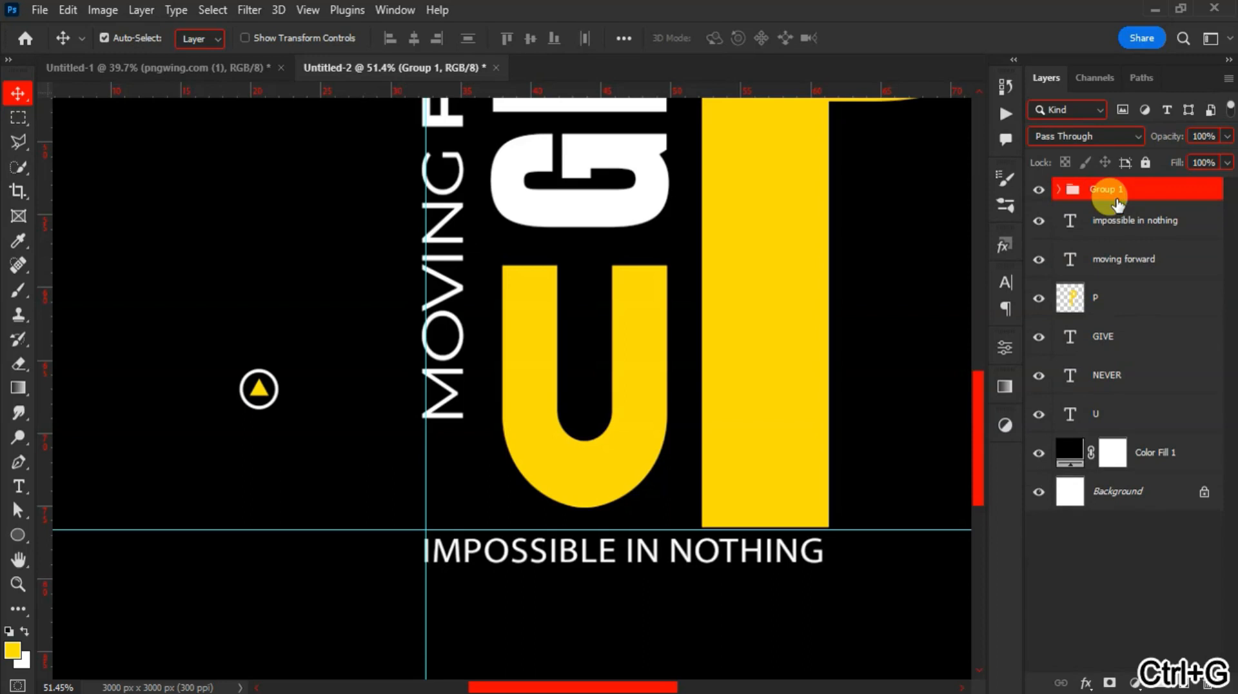
right_click(1117, 192)
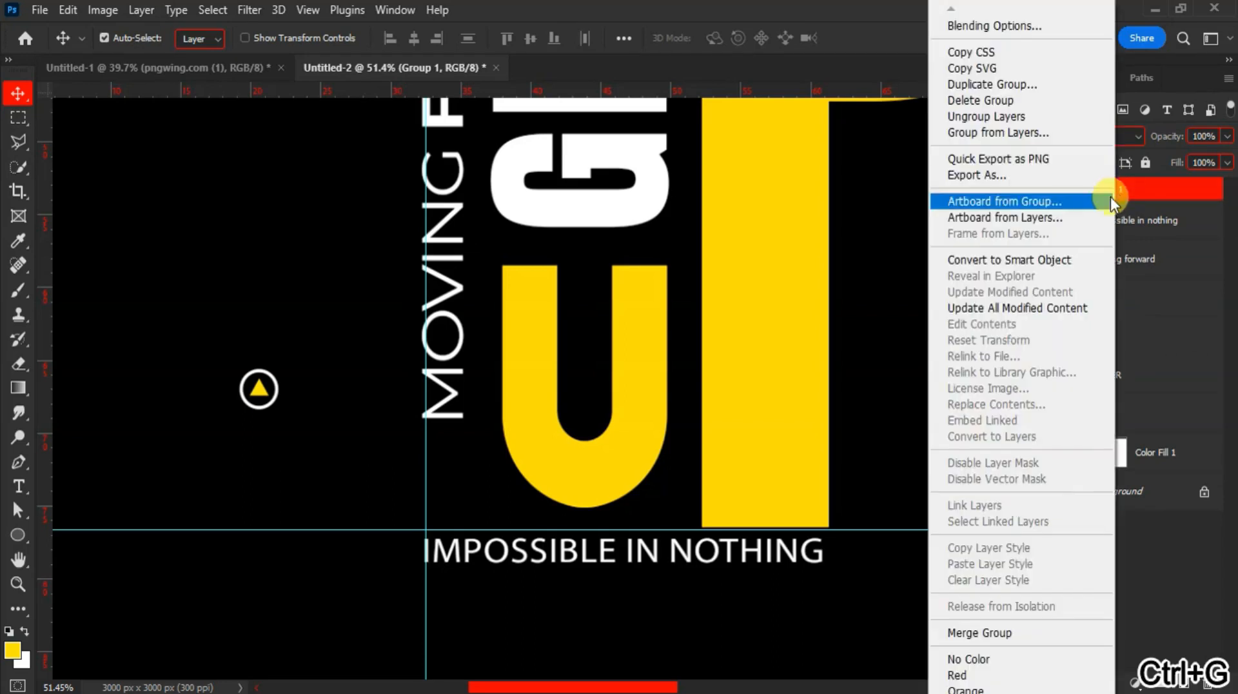
click(1006, 261)
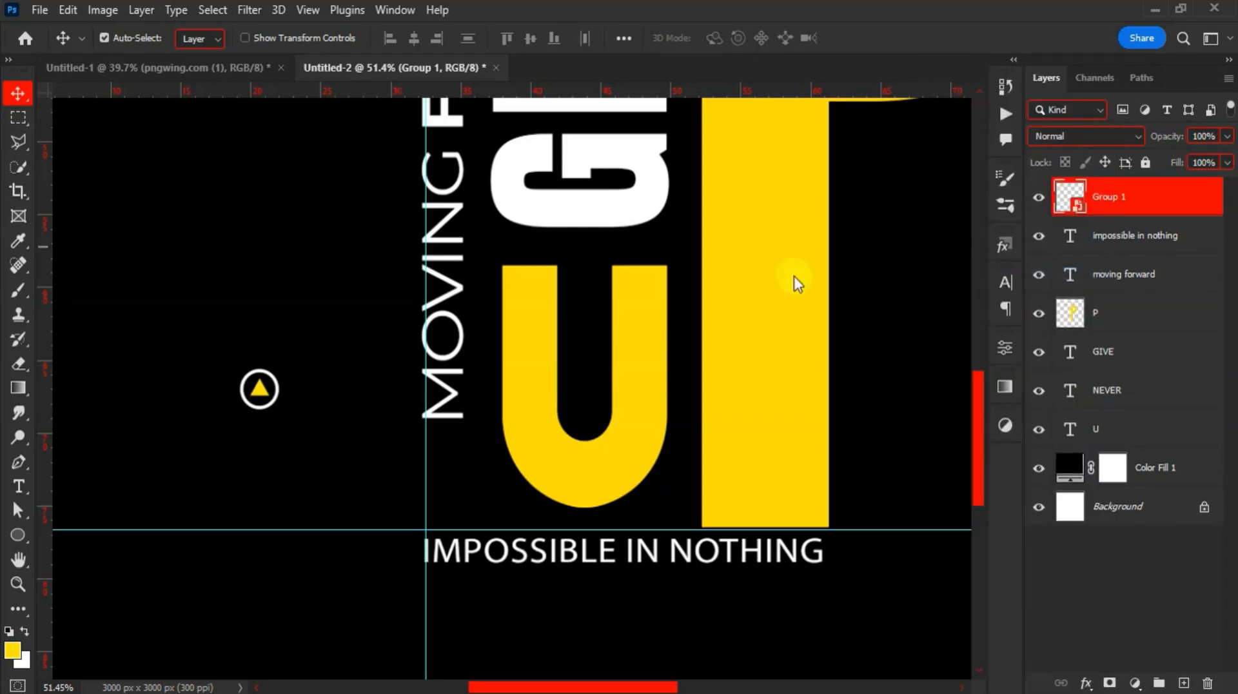
Step: Place the ring icon just below MOVING FORWARD, above the horizontal guide, and enlarge it to about 165%
drag(256, 394, 443, 473)
scroll(442, 473, down, 5)
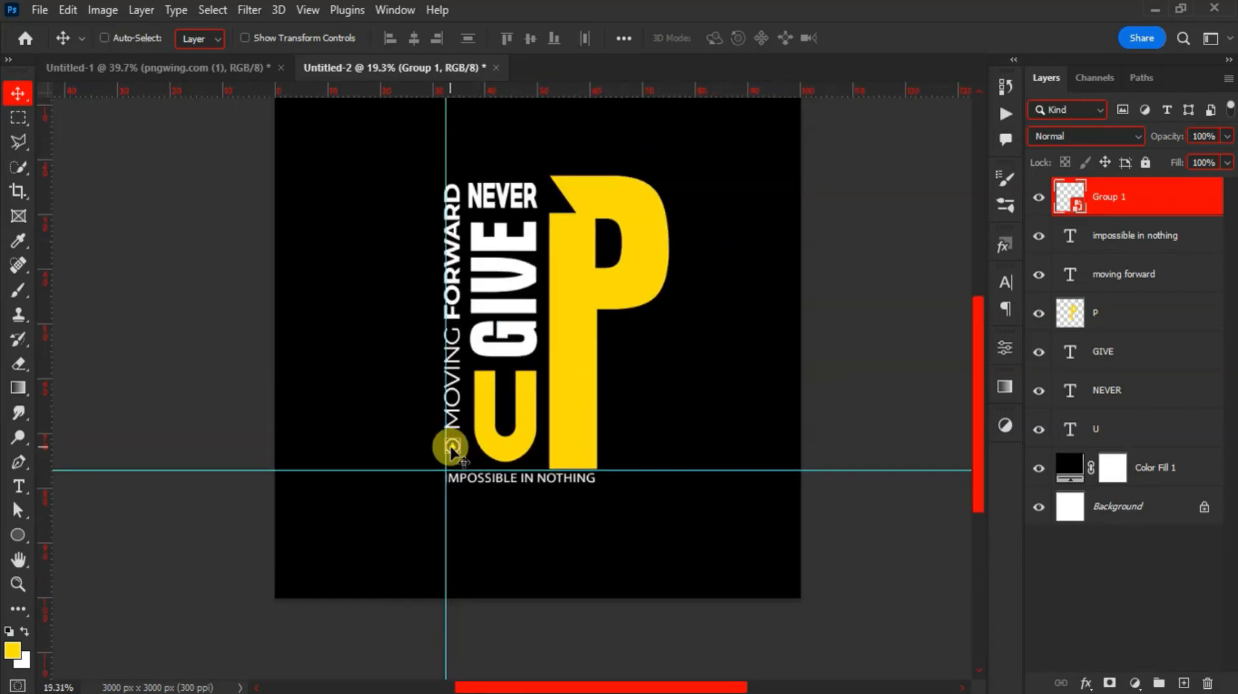
key(ctrl+t)
drag(459, 453, 467, 462)
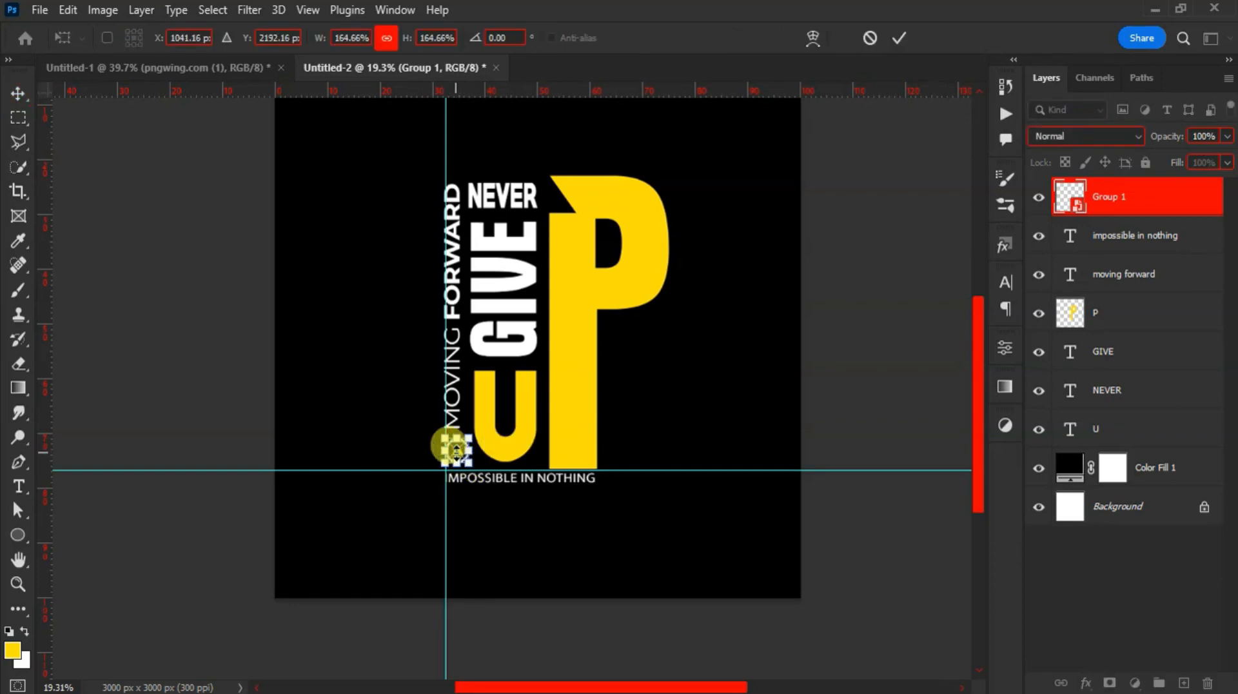
double_click(459, 455)
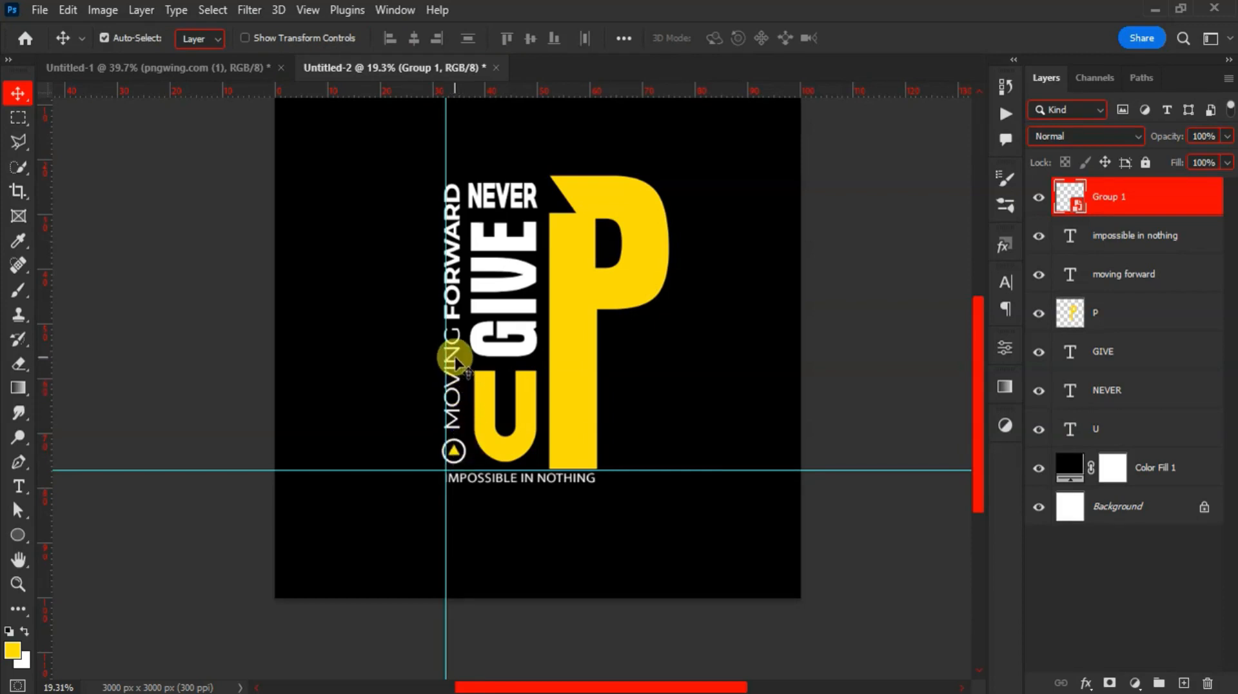
Step: Set the tracking of MOVING FORWARD to -38
click(451, 355)
click(1001, 285)
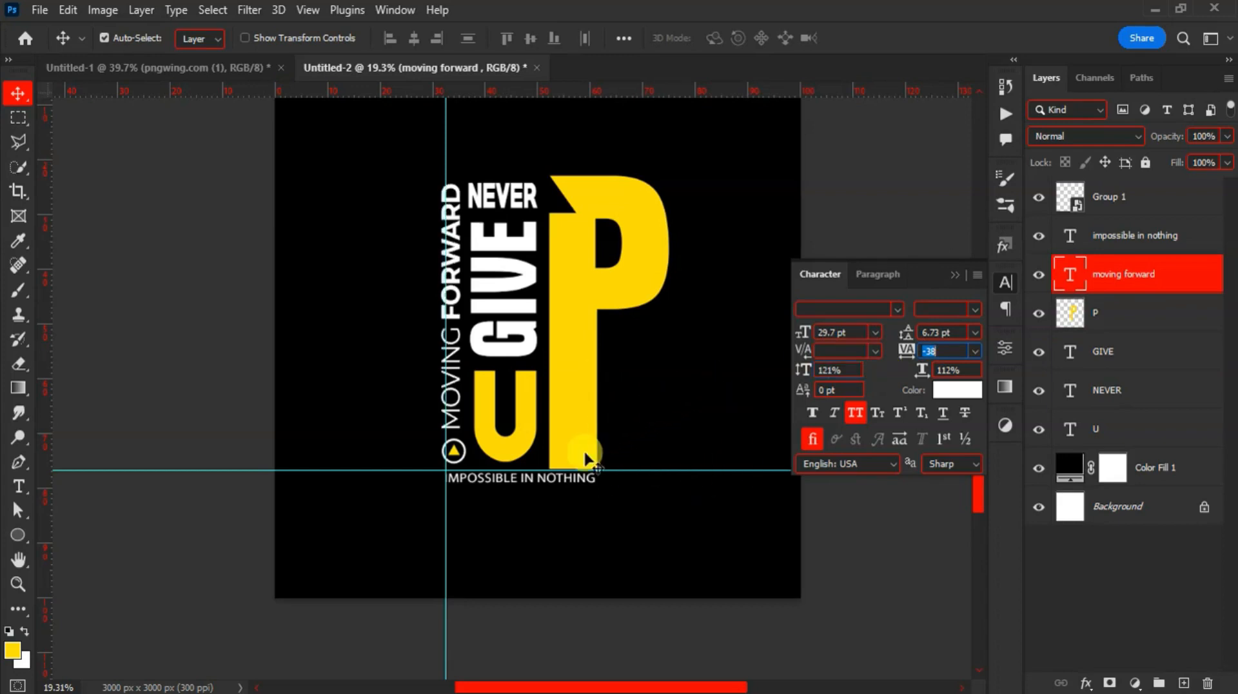
Step: Add the white text YOU CAN DO IT, one word per line, beside the P's stem and set its leading to 68 pt
click(648, 429)
key(t)
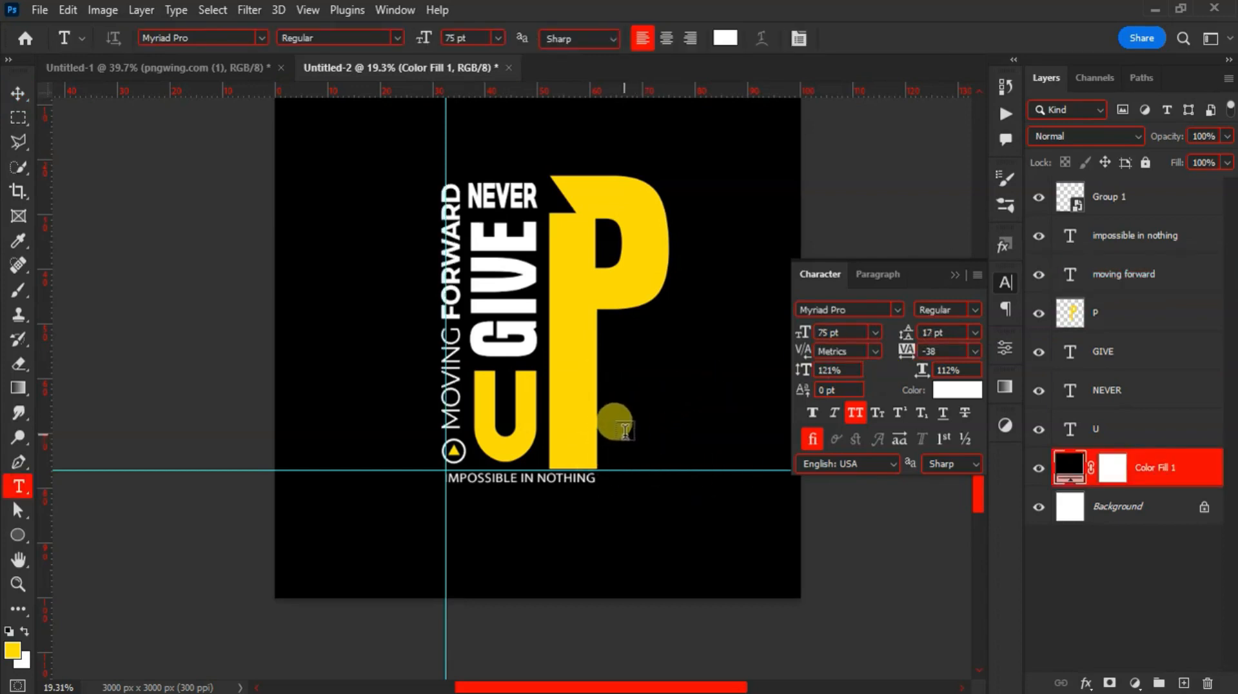
click(625, 431)
text(YOU )
text(C)
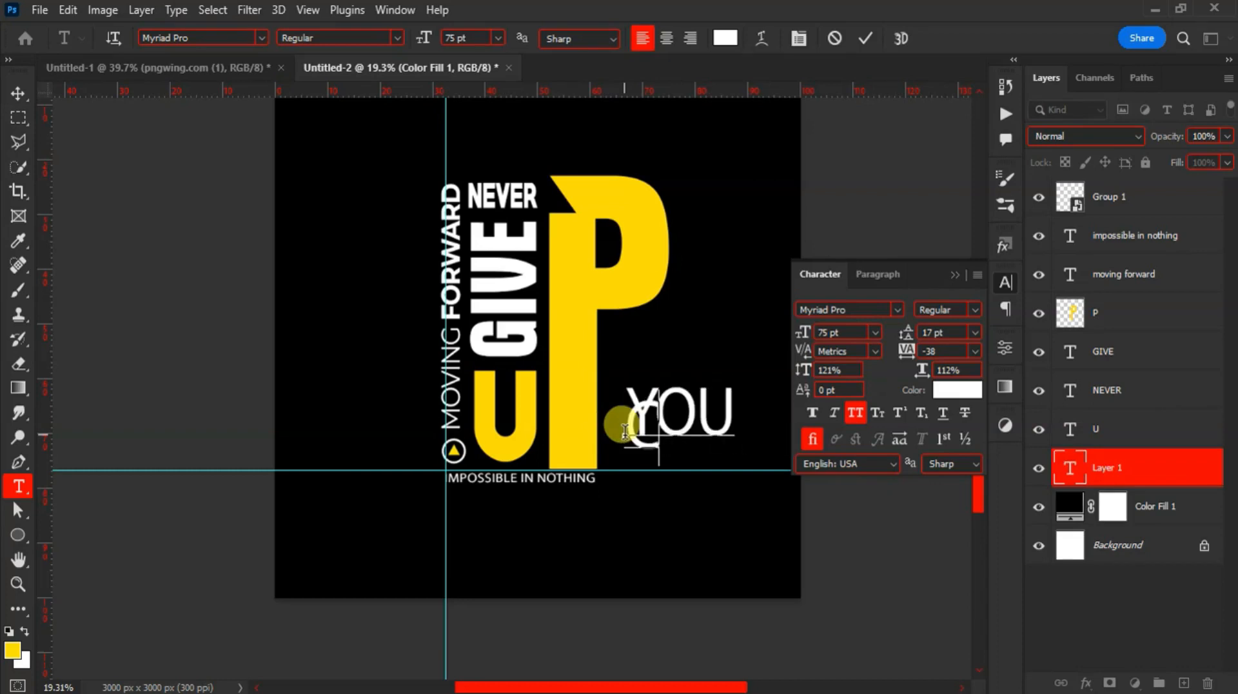
text(AN DO IT)
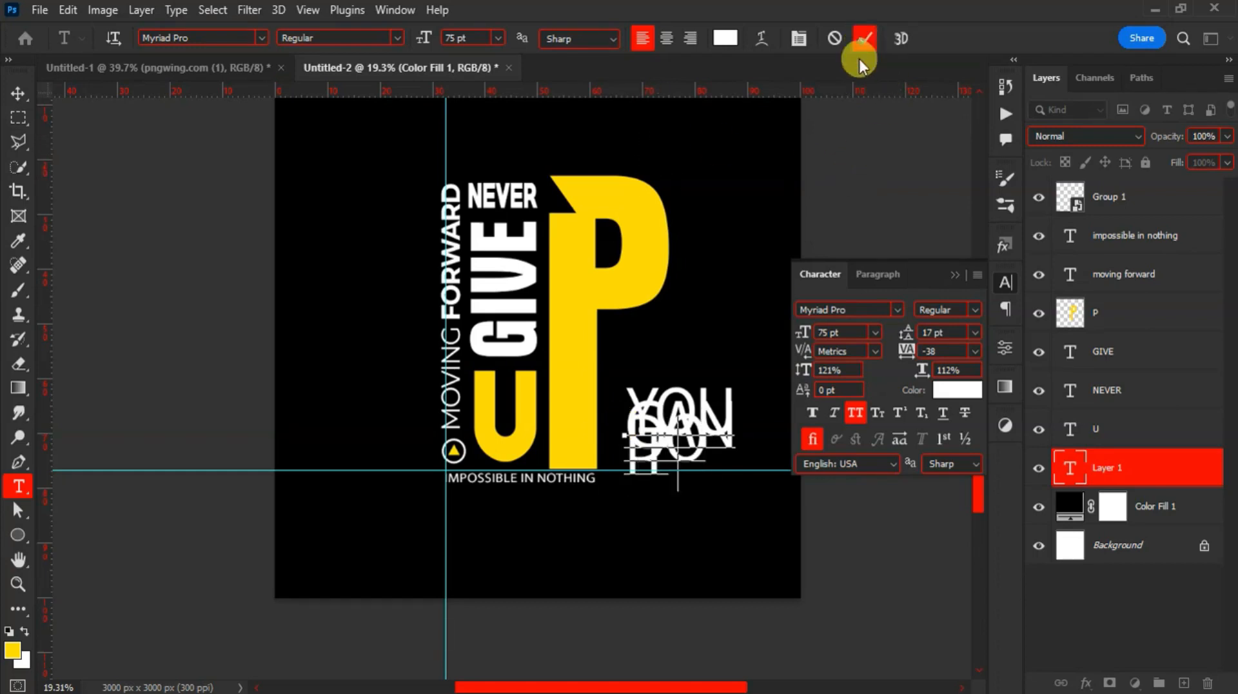
click(863, 43)
drag(903, 334, 953, 333)
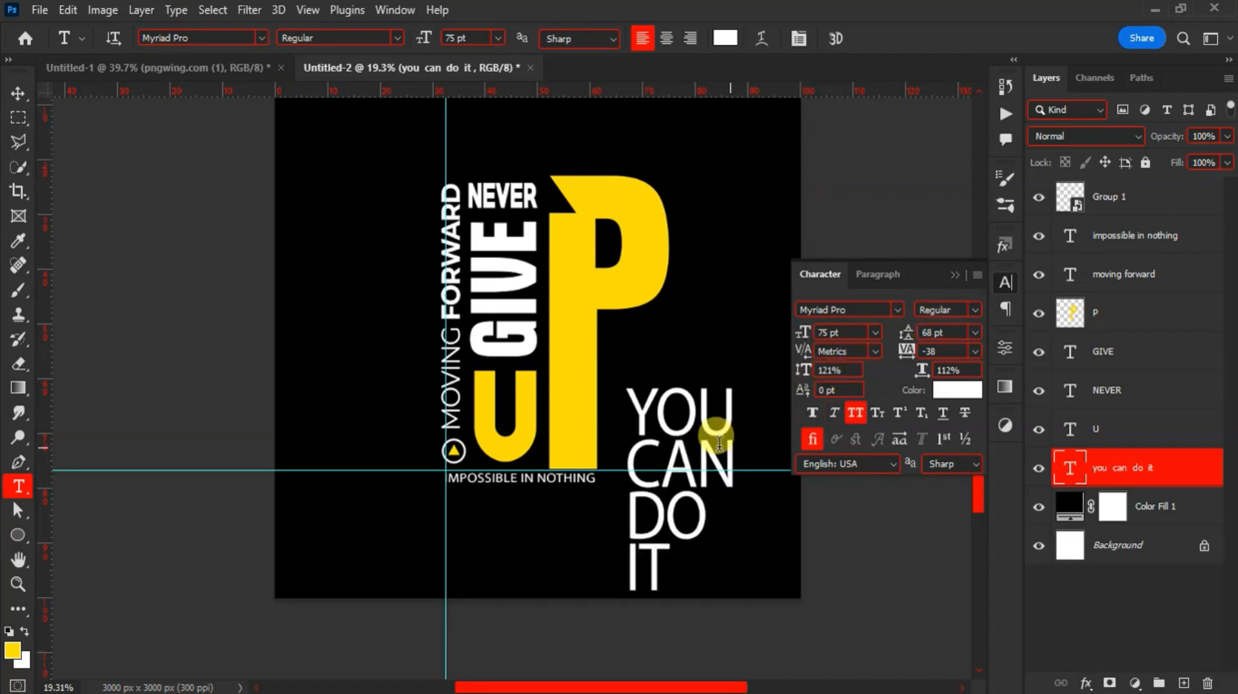
Step: Scale YOU CAN DO IT to about 16 pt and place it against the P's stem, just above the horizontal guide
key(v)
drag(721, 440, 702, 373)
key(ctrl+t)
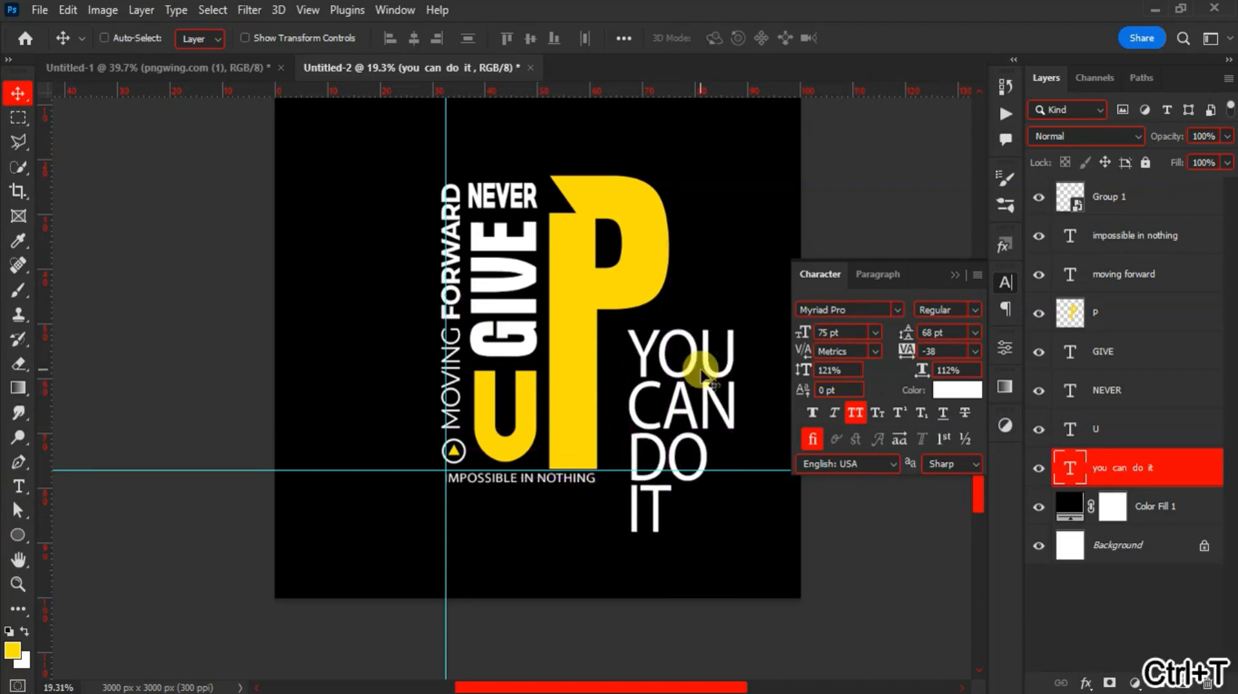
drag(743, 549, 616, 439)
key(Return)
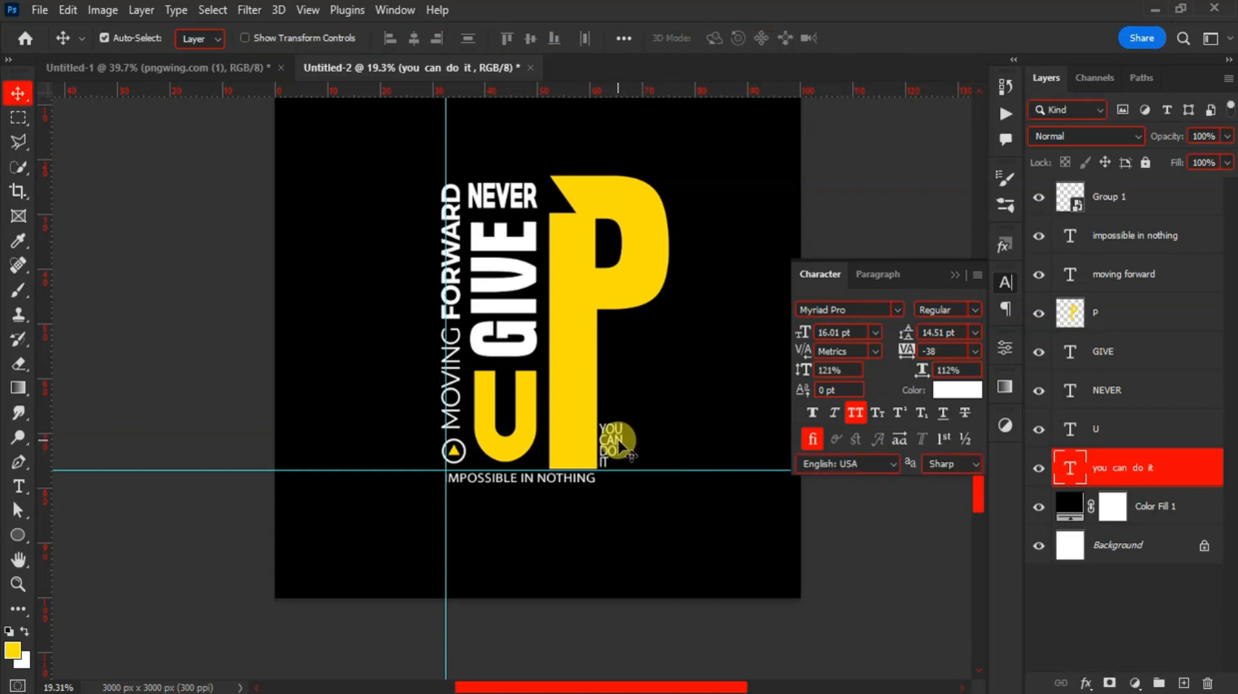
Step: Hide the black Color Fill 1 and Background layers and stamp all visible artwork into a new top layer
scroll(652, 407, up, 2)
click(650, 322)
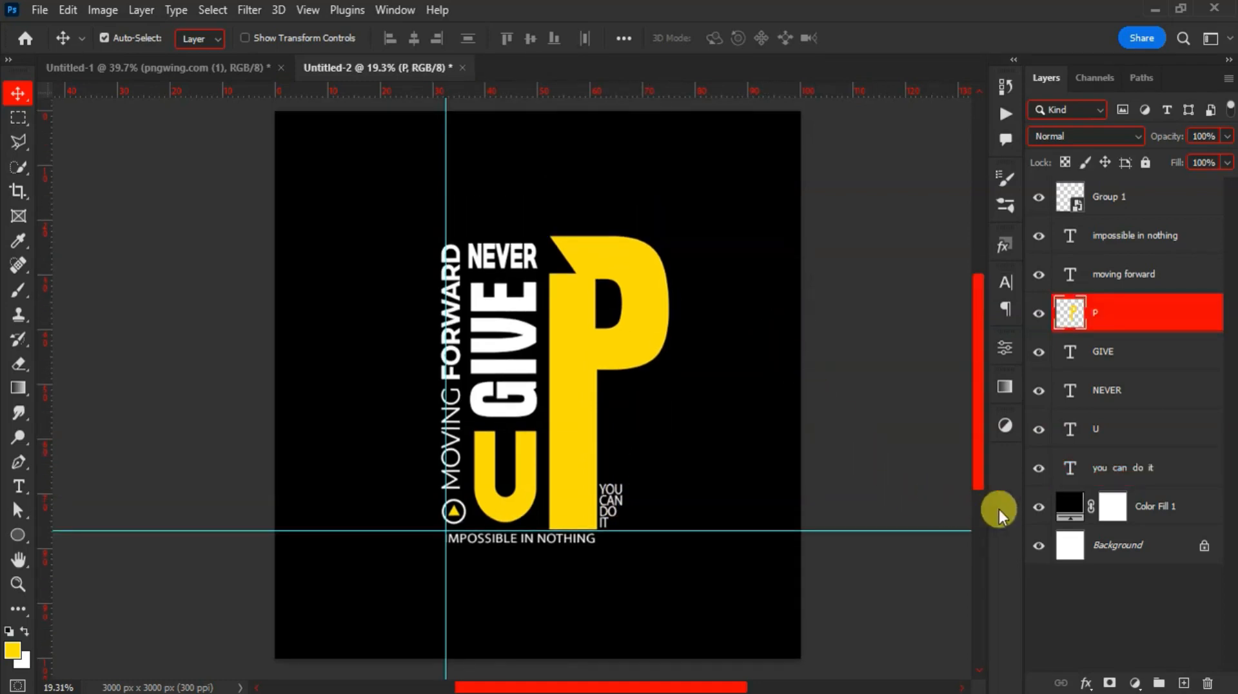
click(1036, 507)
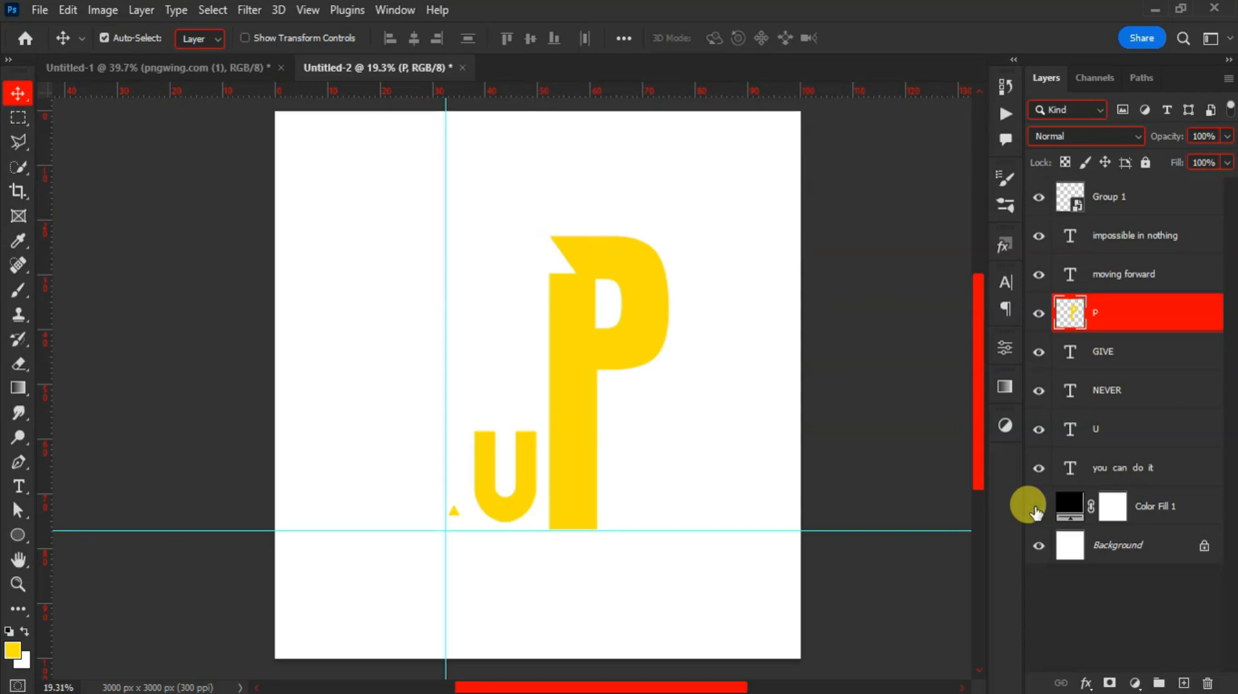
click(1035, 547)
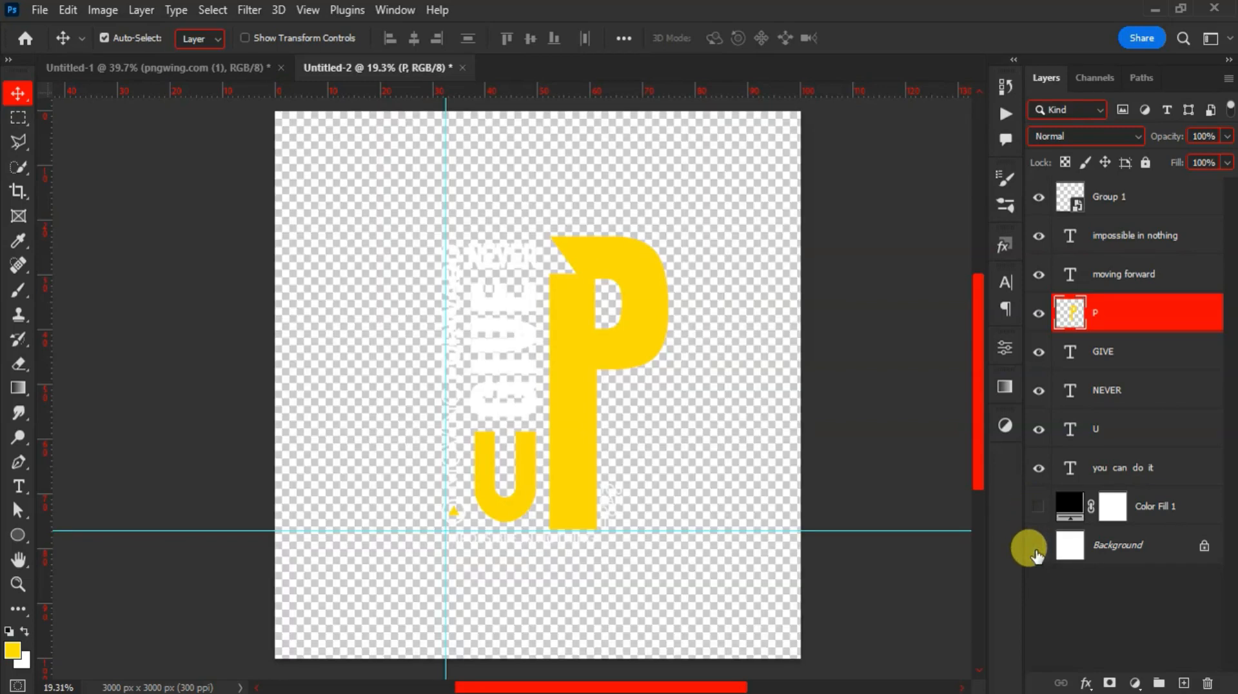
click(1095, 205)
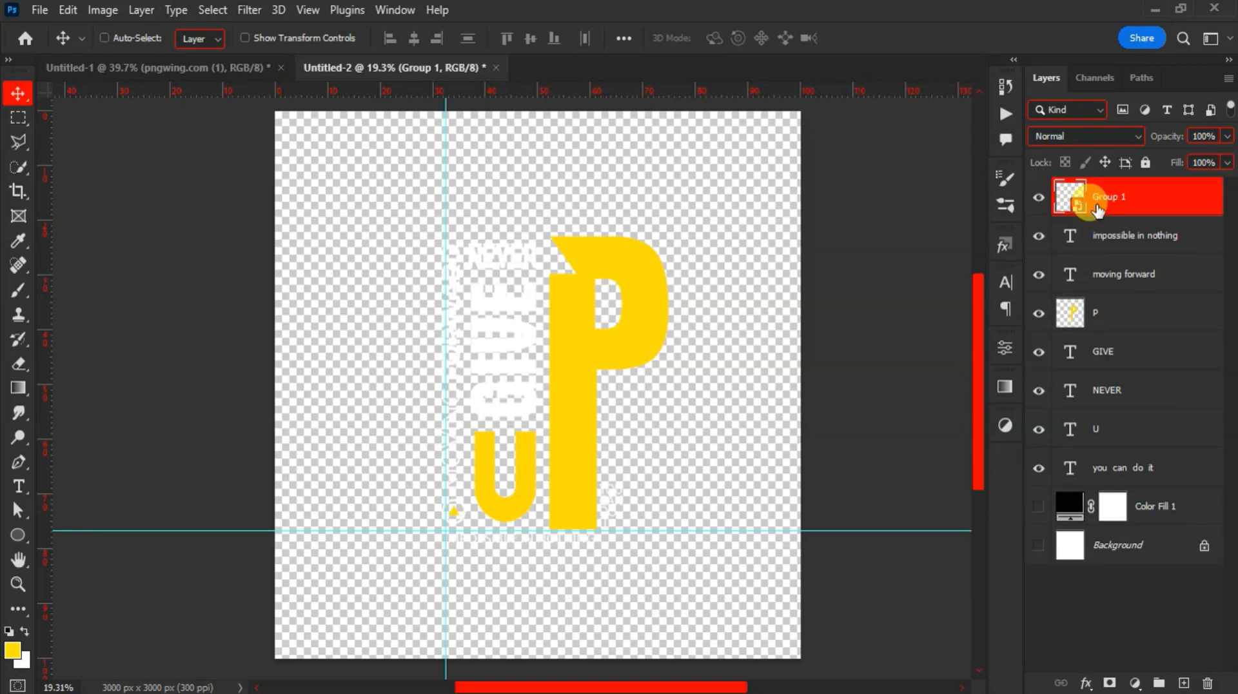
key(ctrl+alt+shift+e)
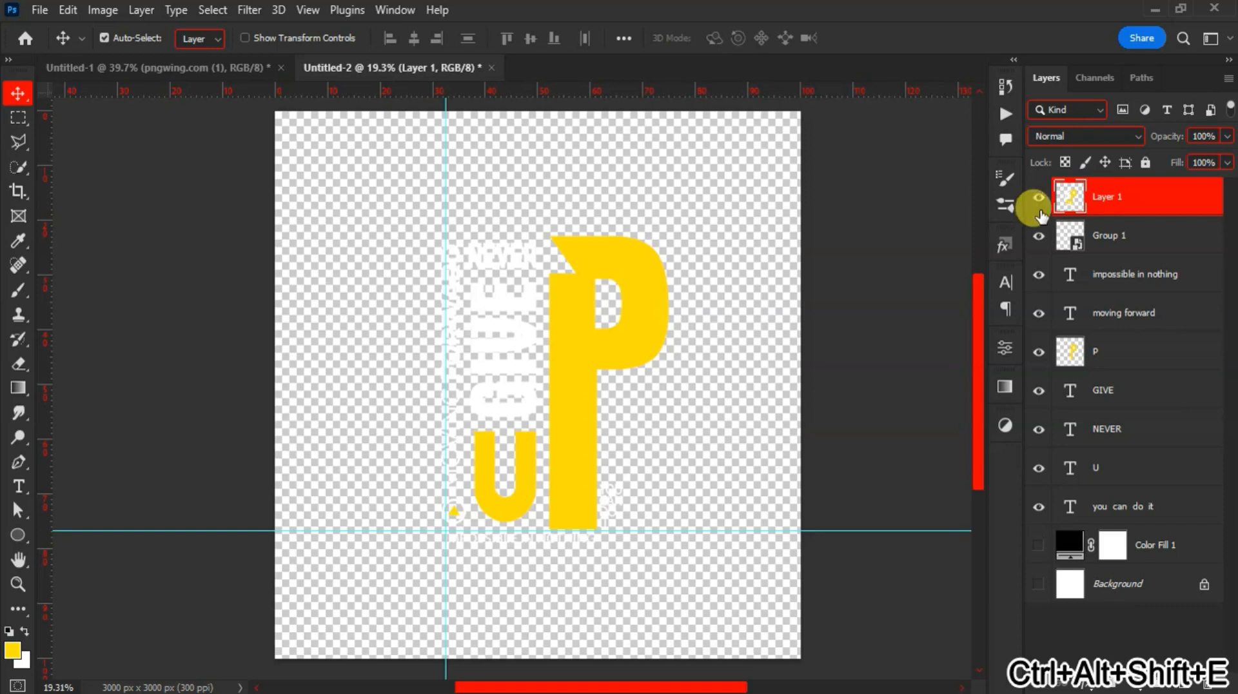
Step: Show the black Color Fill 1 layer again and move the merged artwork copy to the left of the original
drag(633, 351, 658, 415)
click(1038, 545)
key(ctrl+z)
drag(509, 329, 454, 303)
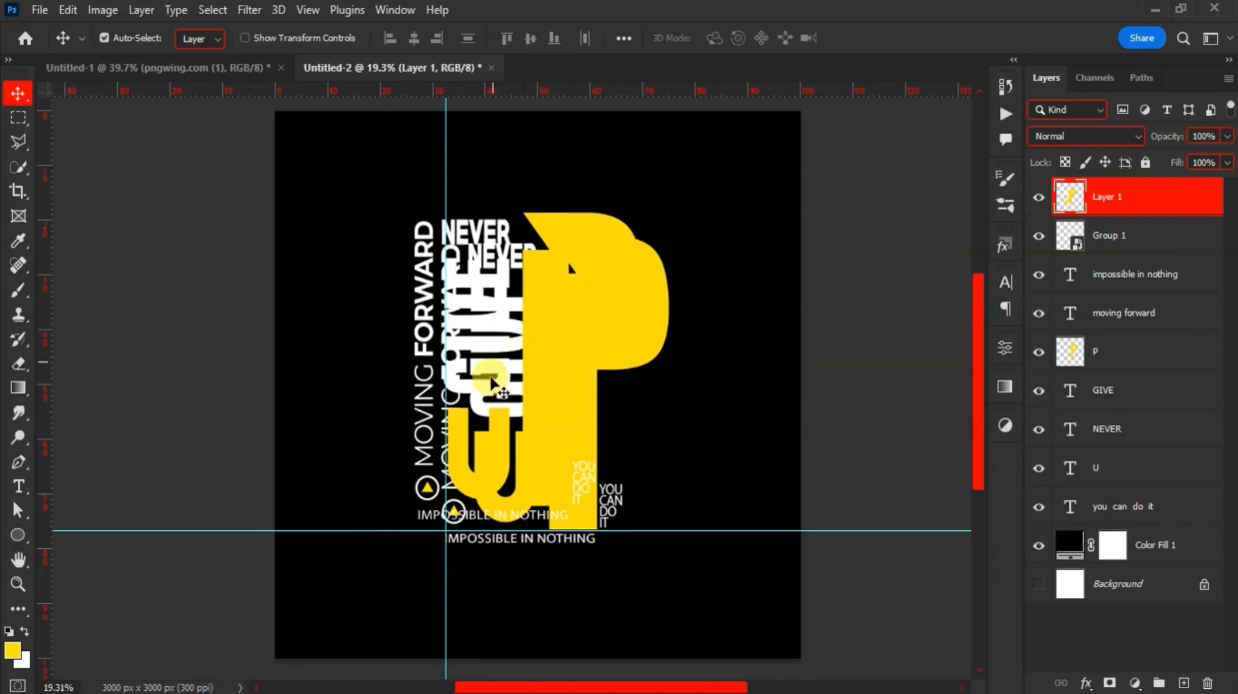
drag(532, 322, 420, 320)
Step: Switch to File Explorer and open the T-Shirt Mock-Up Front PSD from the Desktop folder in Photoshop
click(387, 693)
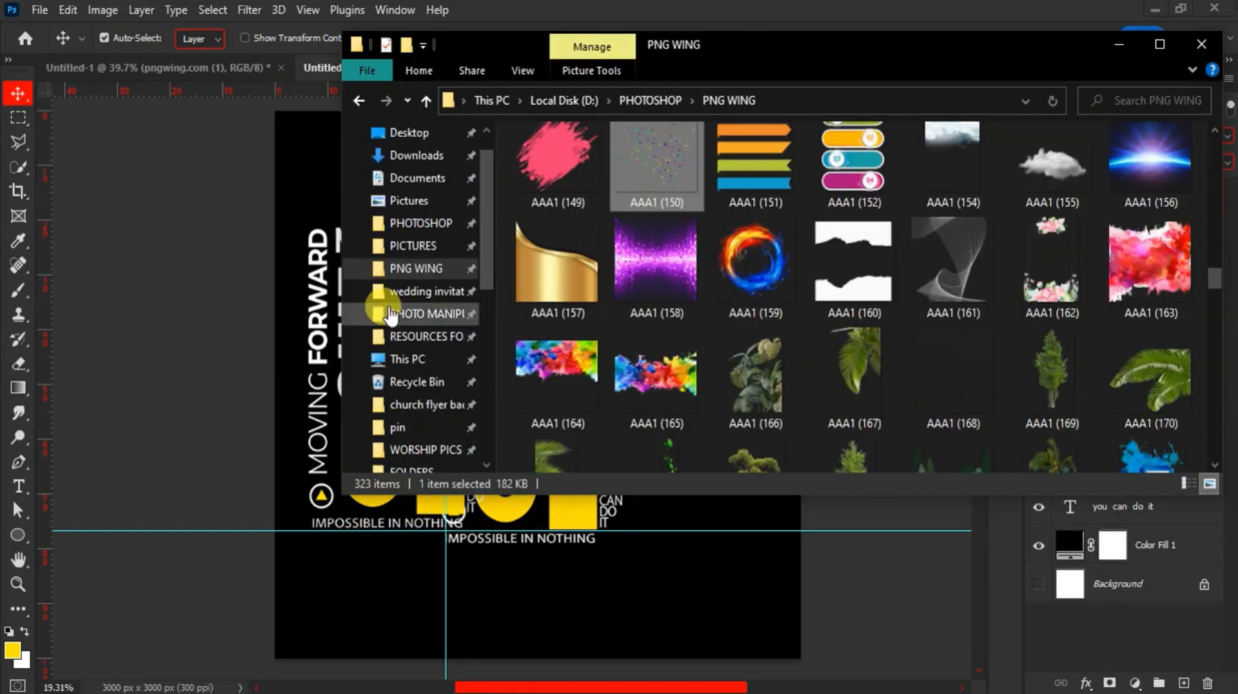
click(407, 132)
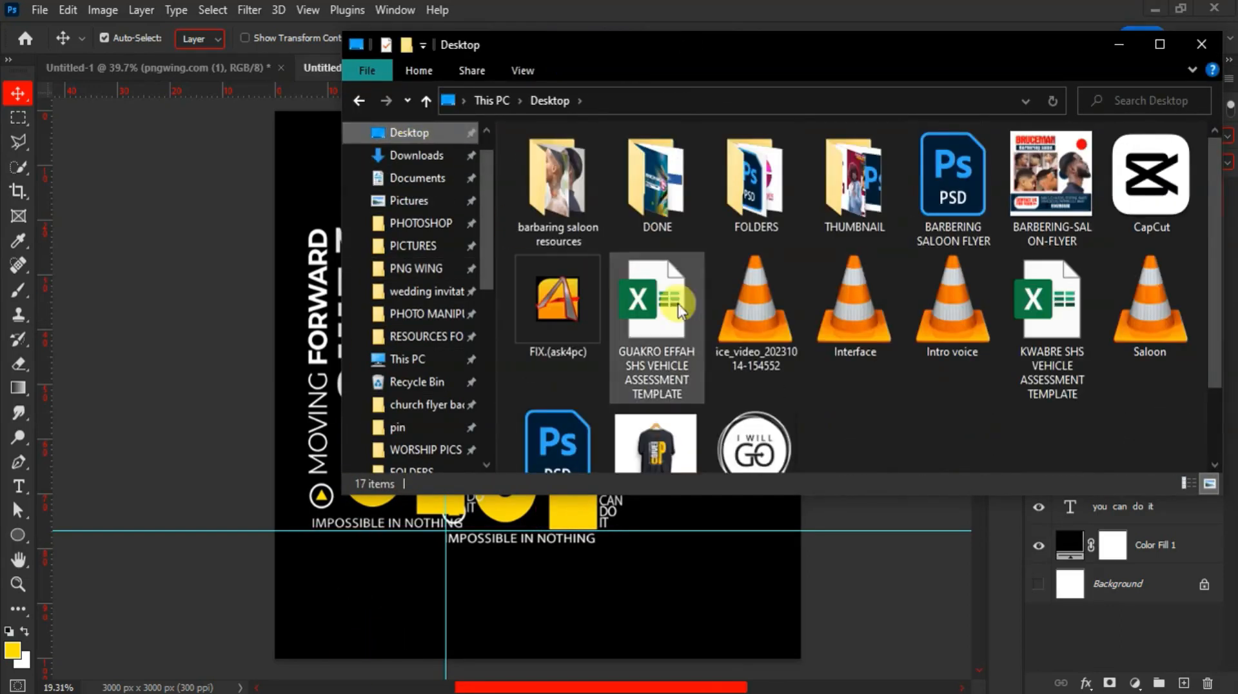
scroll(814, 378, down, 2)
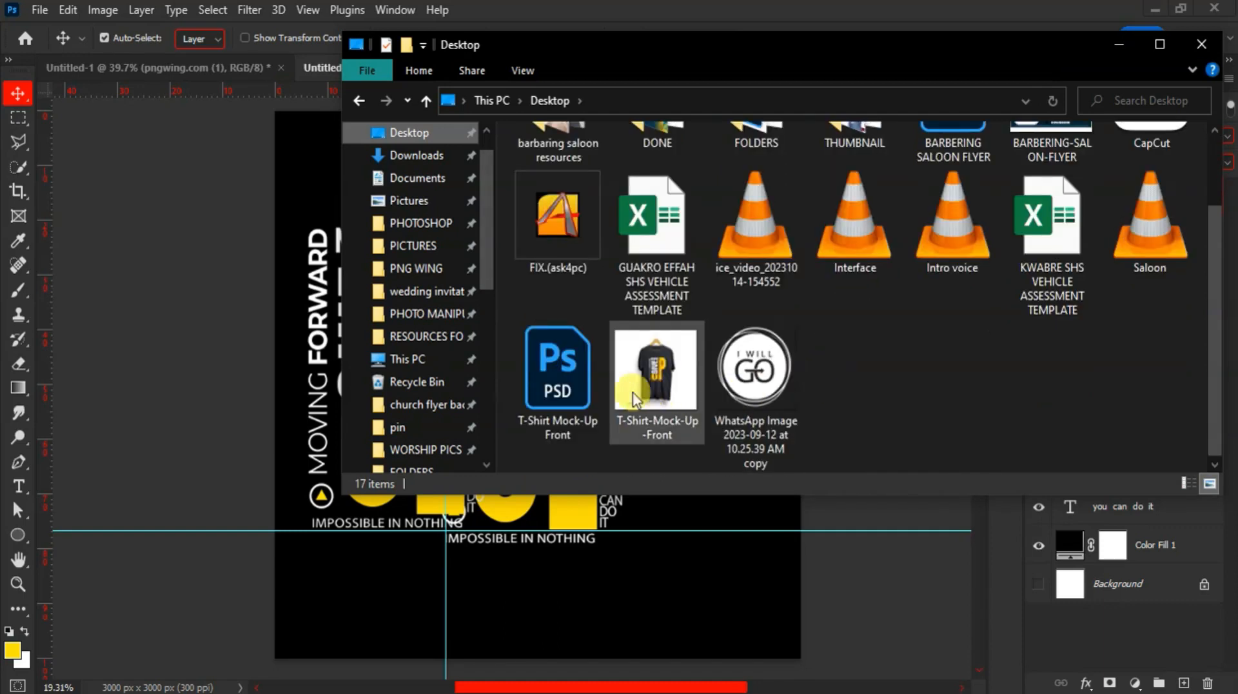
click(556, 387)
double_click(556, 387)
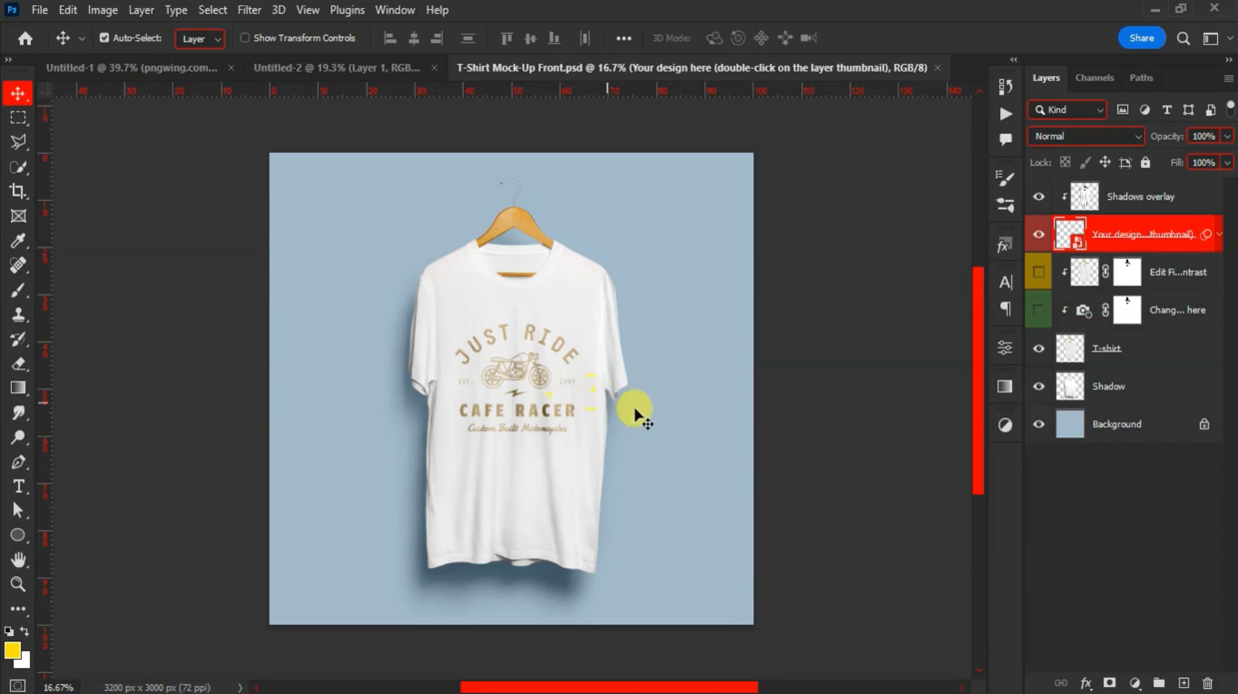
Step: Show the green-labelled colour change layer above the T-shirt layer to turn the shirt black
click(1038, 311)
click(1037, 312)
click(1037, 312)
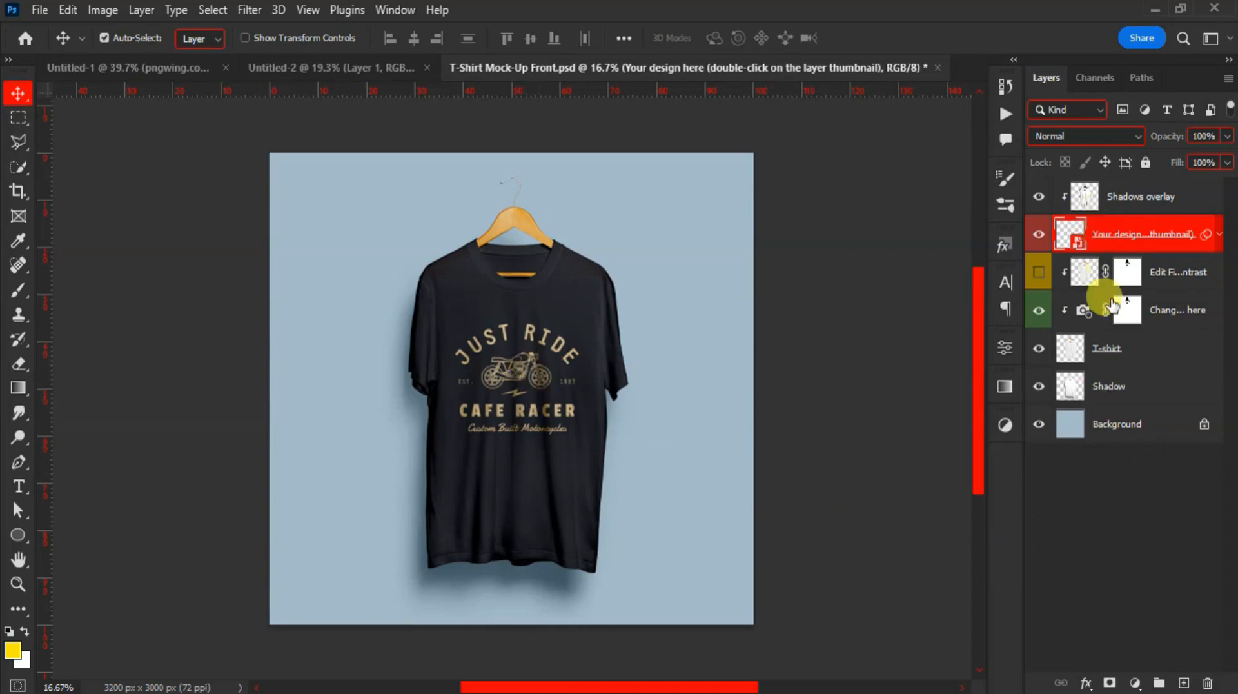
Step: Open the Your design here smart object and bring the merged NEVER GIVE UP artwork into it from Untitled-2
double_click(1079, 244)
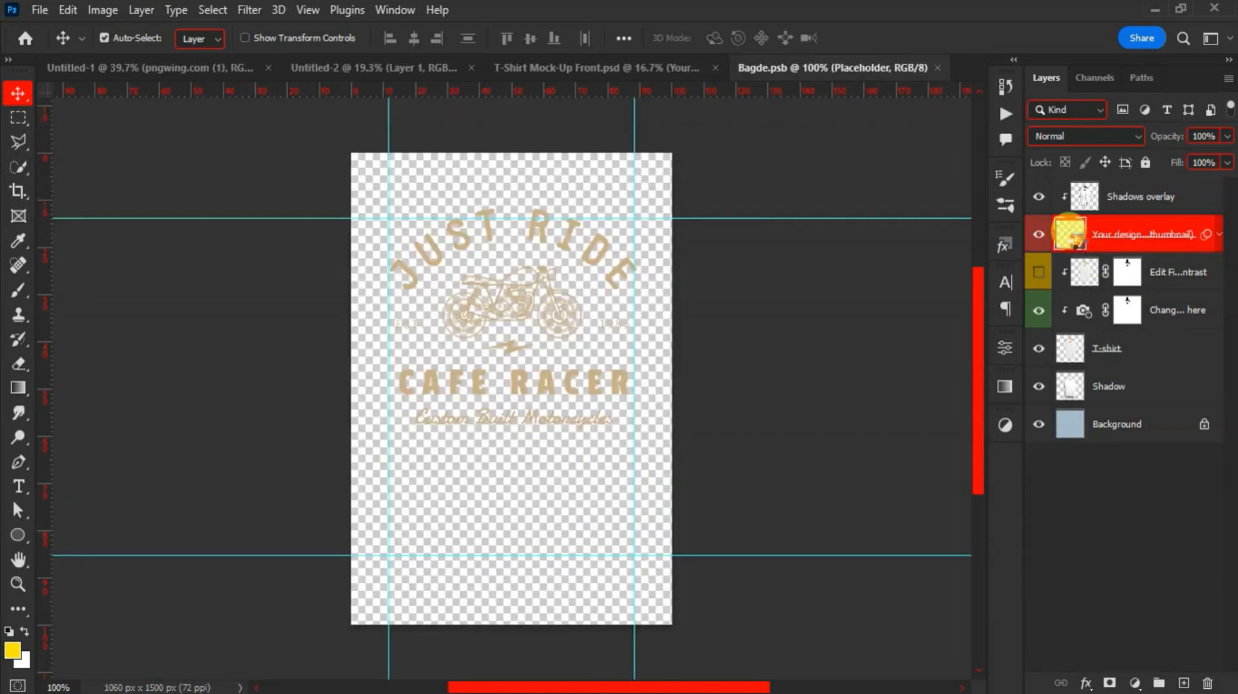
mouse_move(525, 387)
mouse_down()
mouse_move(529, 412)
mouse_move(521, 401)
mouse_up()
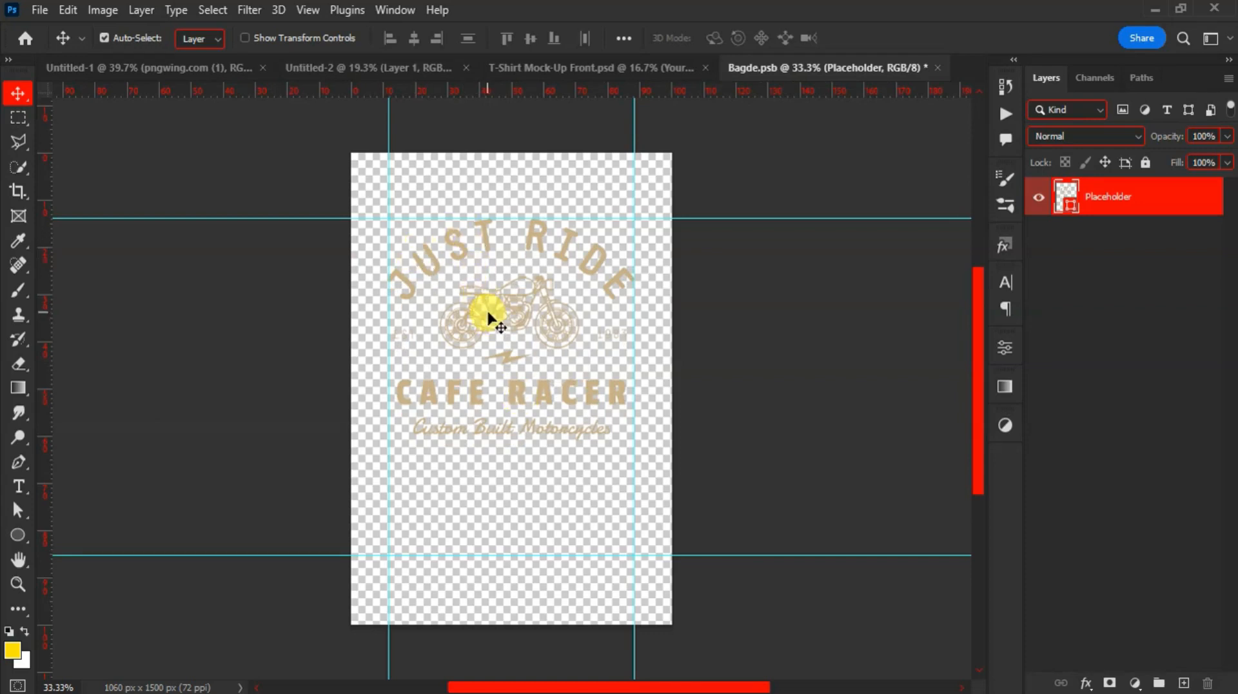
click(376, 67)
drag(496, 300, 490, 385)
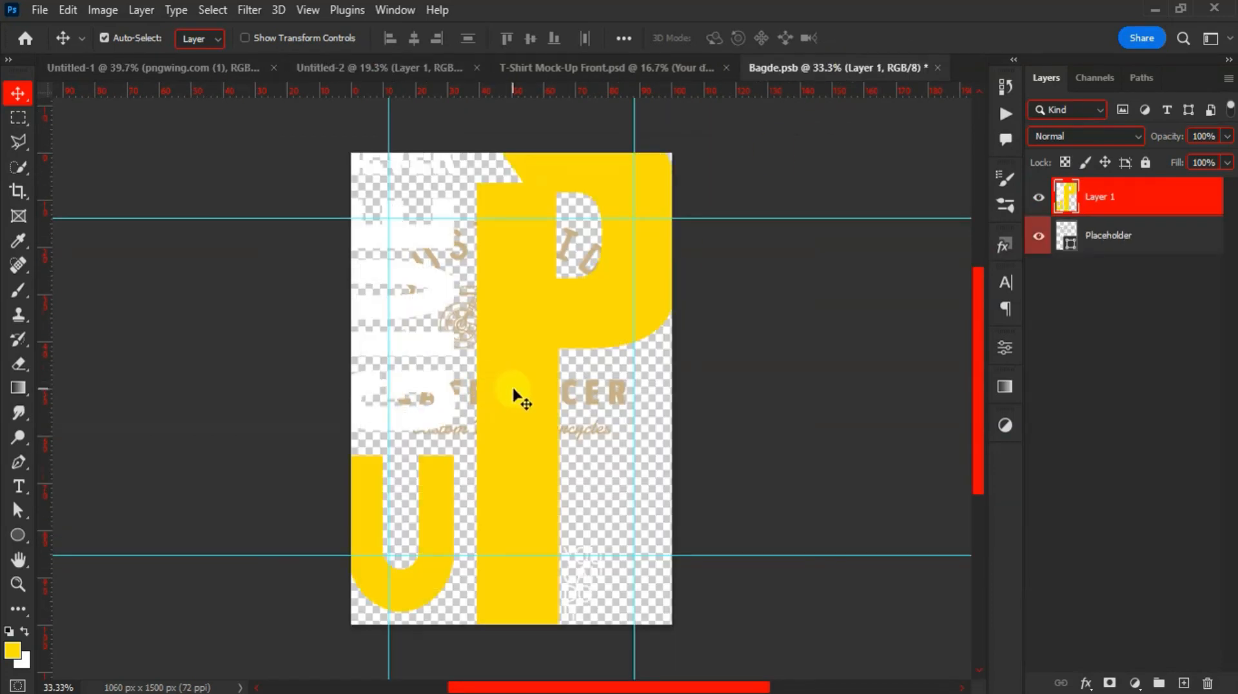
Step: Scale the NEVER GIVE UP artwork to about 65% and move it fully inside the Bagde.psb canvas
key(ctrl+t)
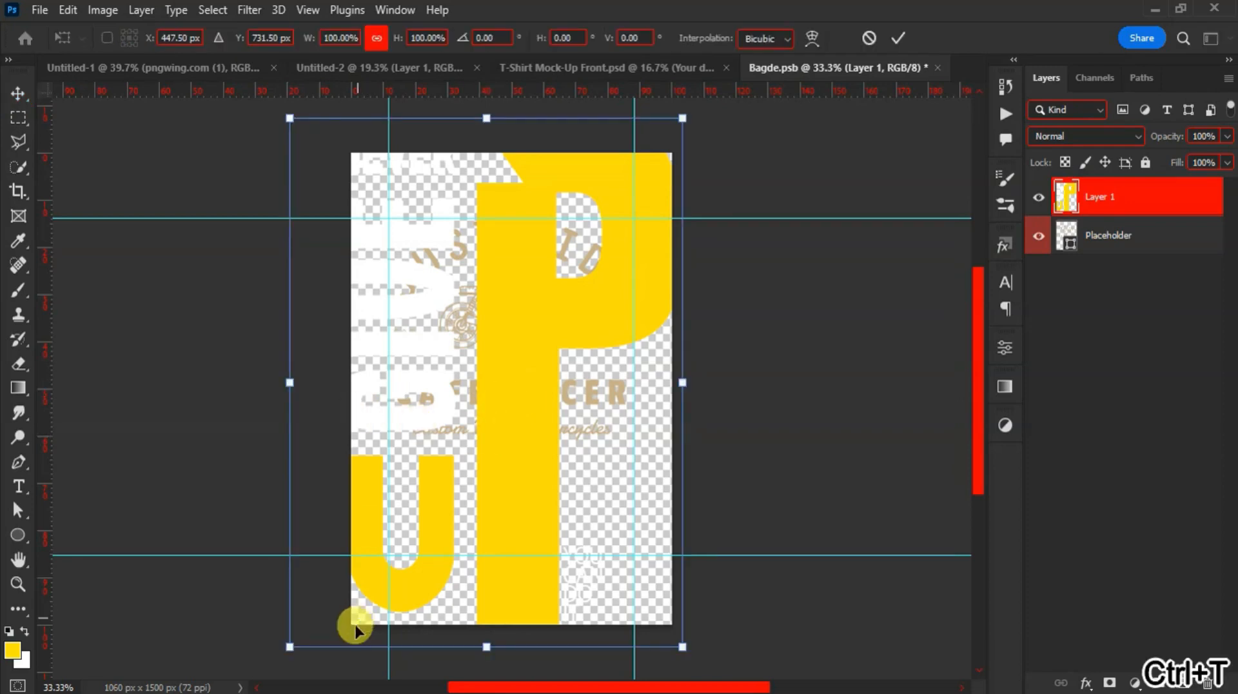
drag(289, 646, 445, 479)
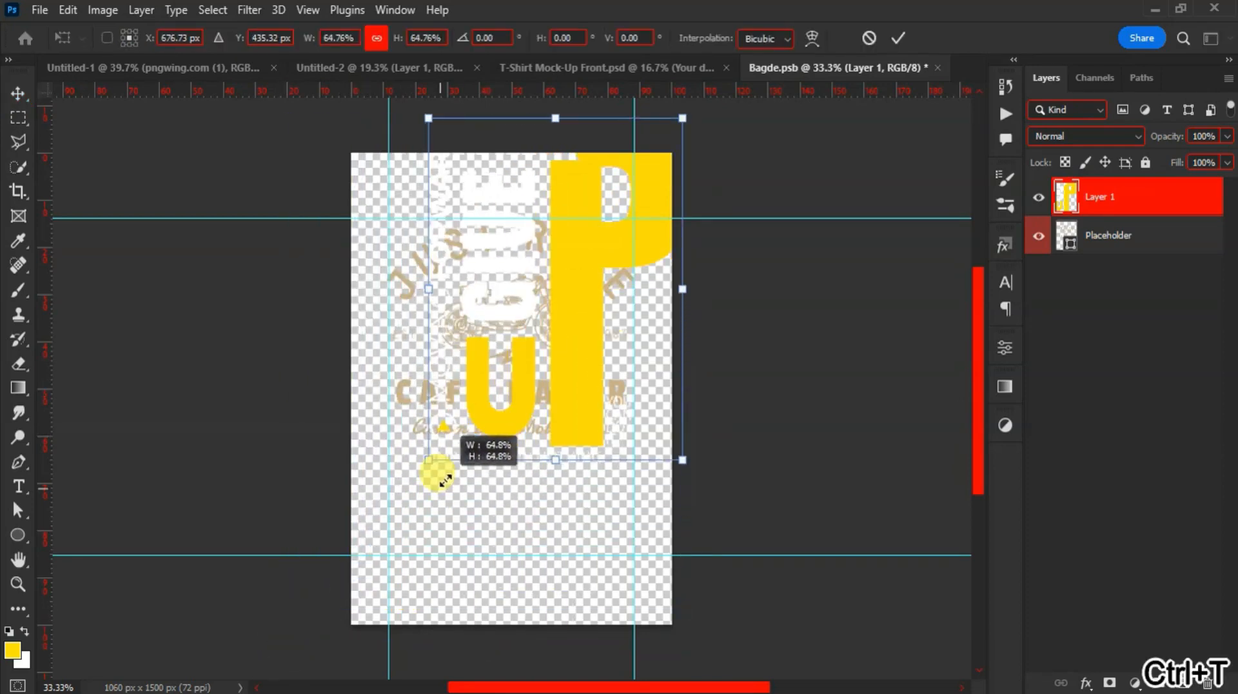
drag(564, 270, 540, 335)
key(Return)
Step: Delete the Placeholder layer with the JUST RIDE CAFE RACER design
click(596, 392)
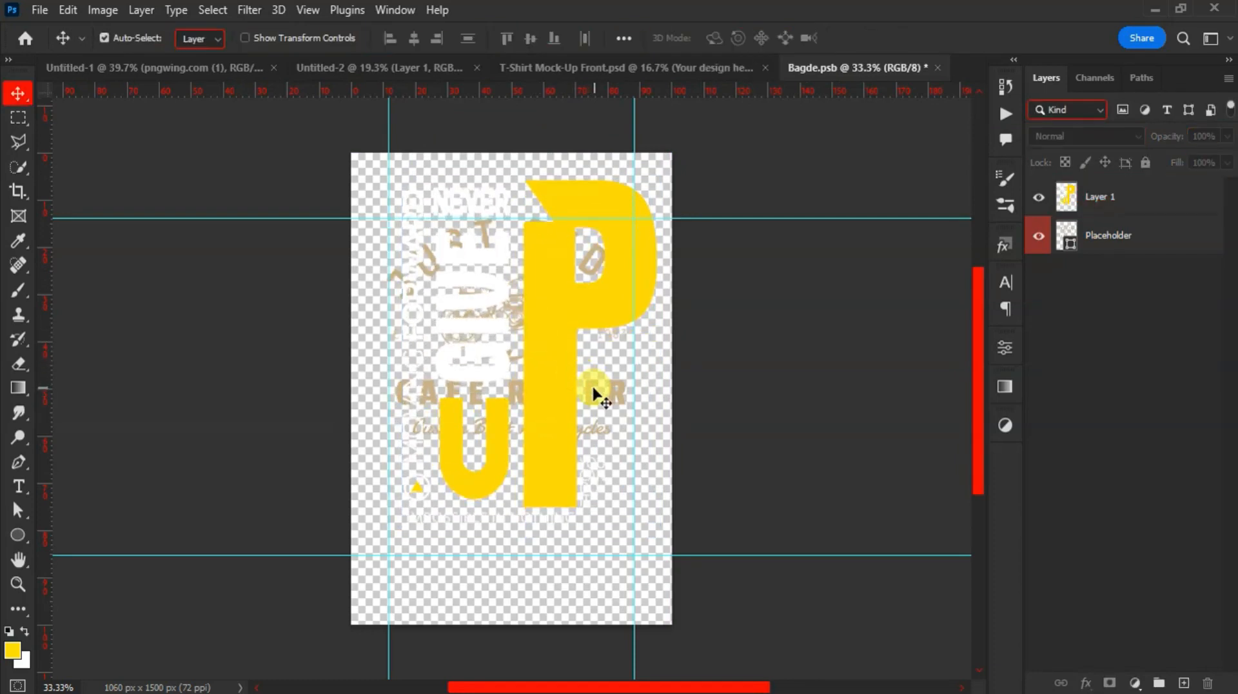
drag(612, 395, 619, 404)
key(Delete)
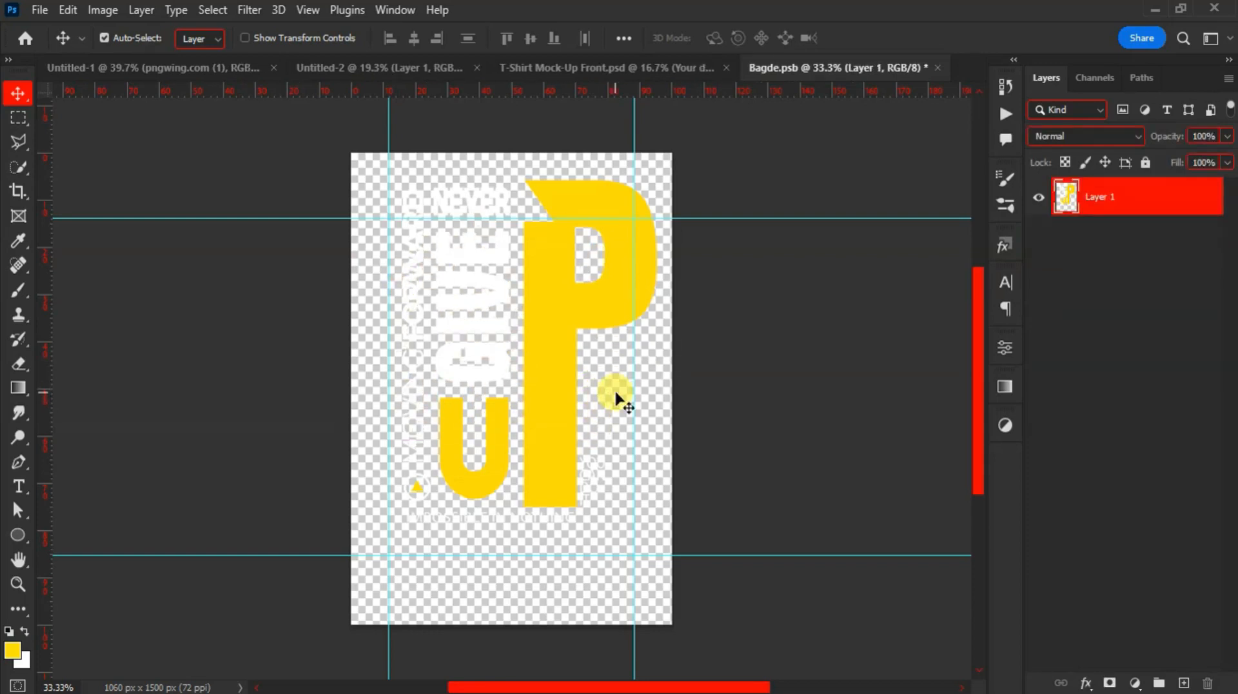
Step: Scale the NEVER GIVE UP artwork down slightly and position it between the two vertical guides
drag(544, 320, 540, 326)
key(ctrl+t)
drag(642, 530, 625, 510)
drag(559, 462, 560, 459)
key(Return)
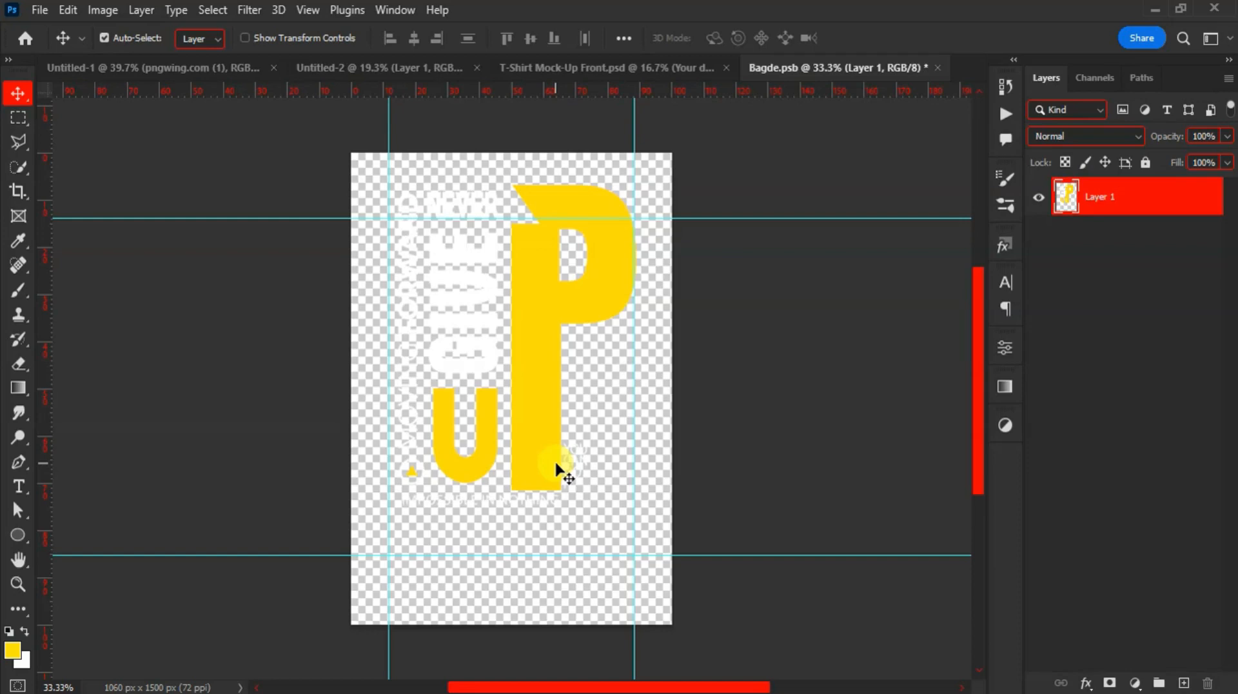
Step: Save the Bagde.psb smart object and return to the T-Shirt Mock-Up Front document with the updated design
key(ctrl+s)
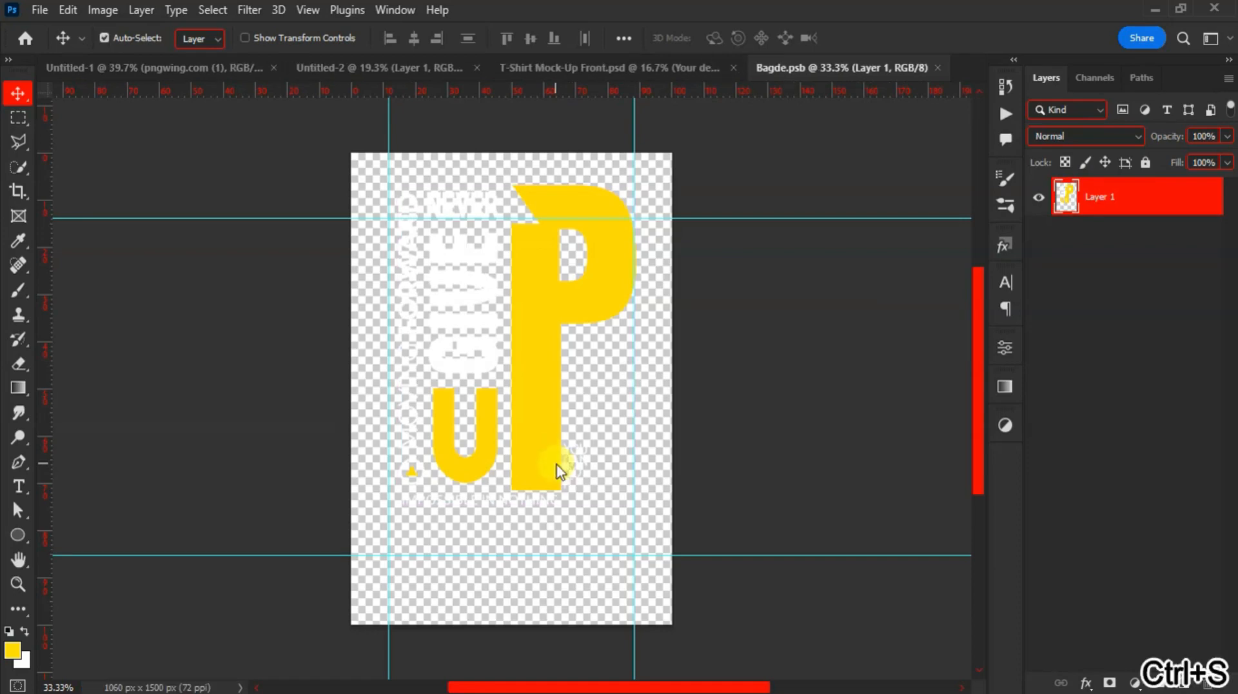
click(608, 276)
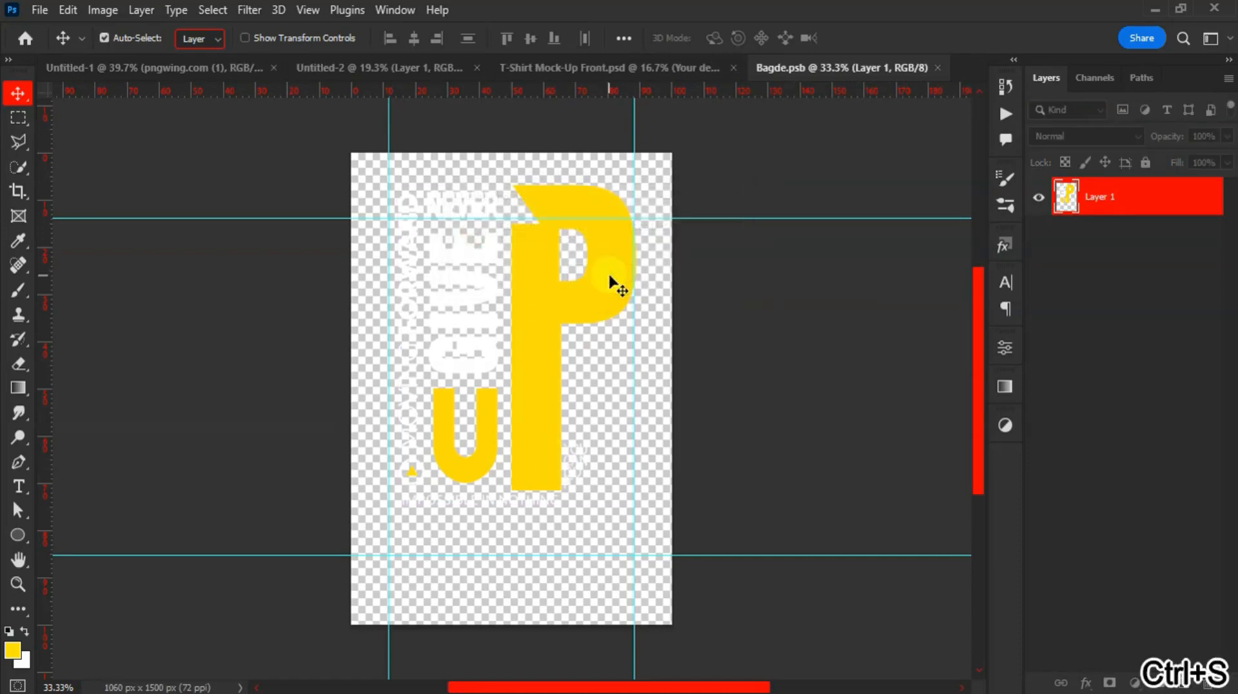
click(579, 68)
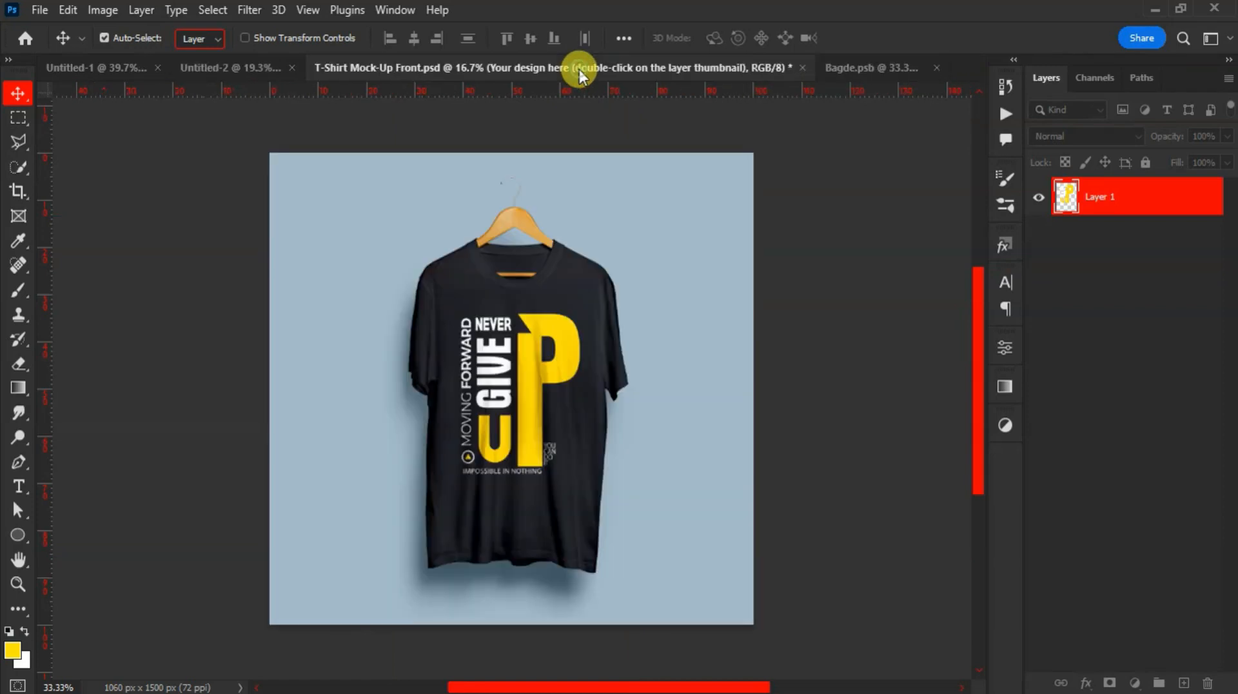